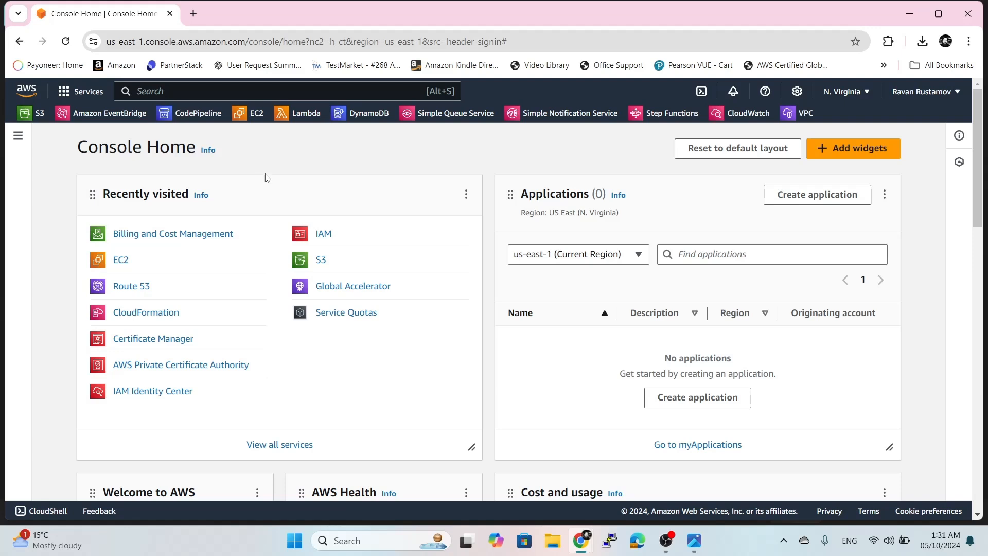
Find the Route 53 service and open its list of hosted zones.
left_click(234, 92)
type("Rout")
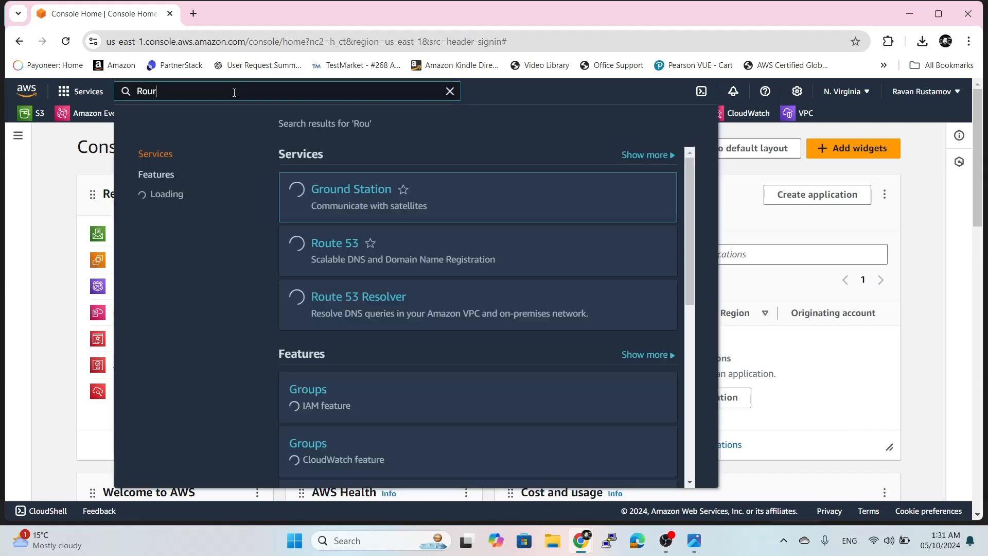
type("e 53")
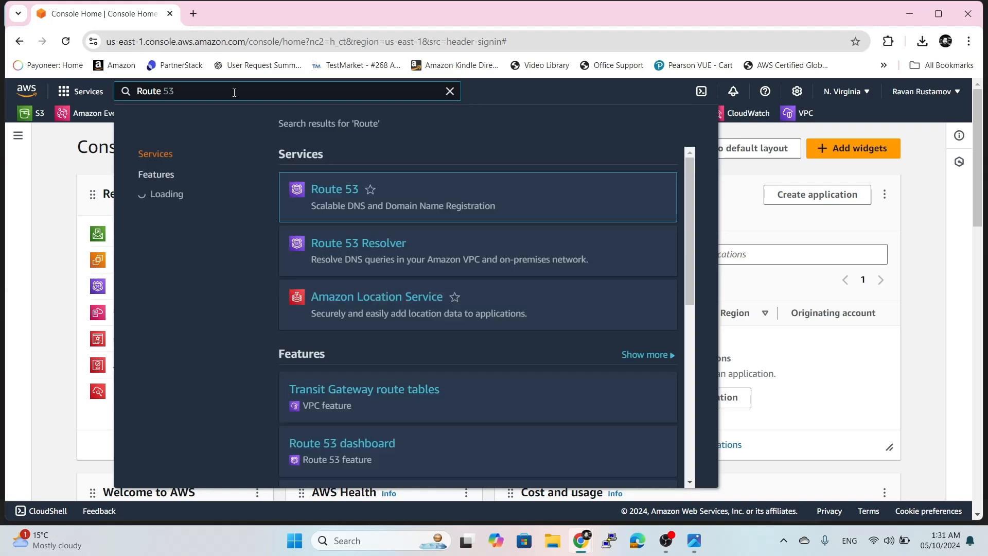
left_click(321, 187)
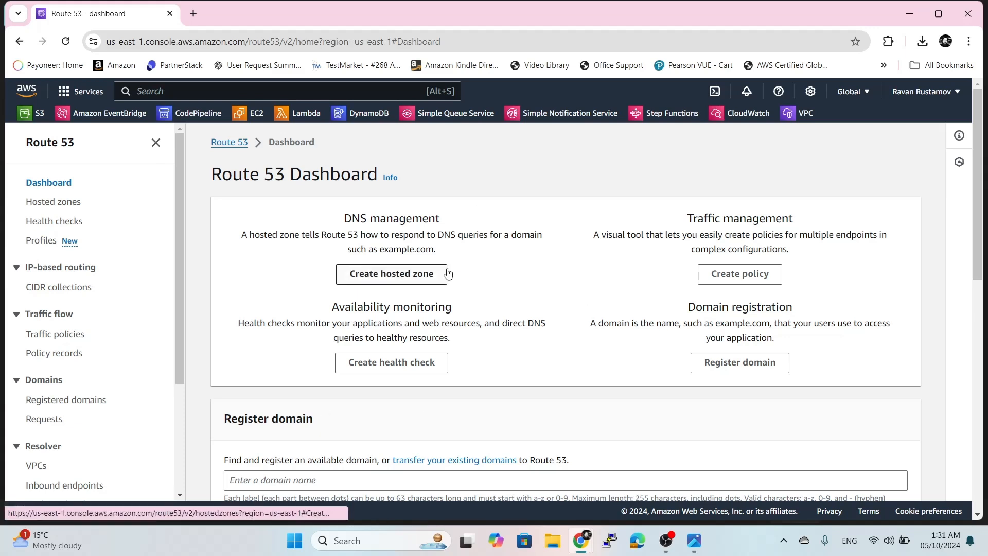
left_click(68, 206)
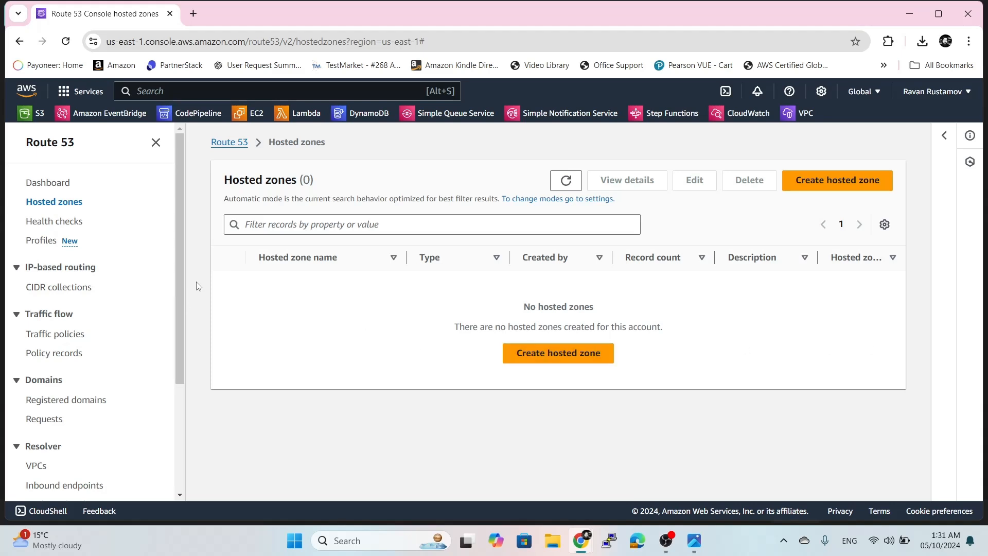
Create a public hosted zone for the personal website domain with the description "failover".
left_click(540, 359)
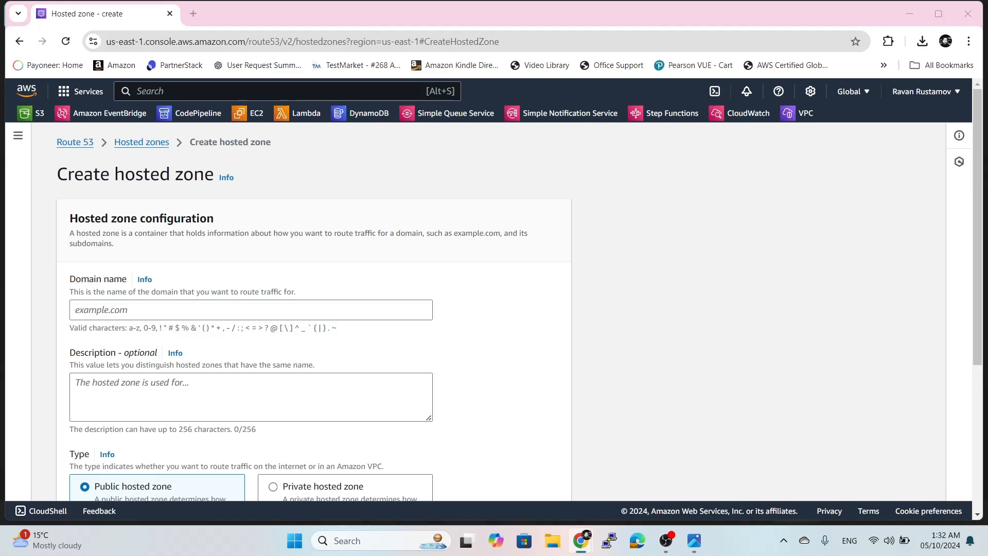
left_click(171, 310)
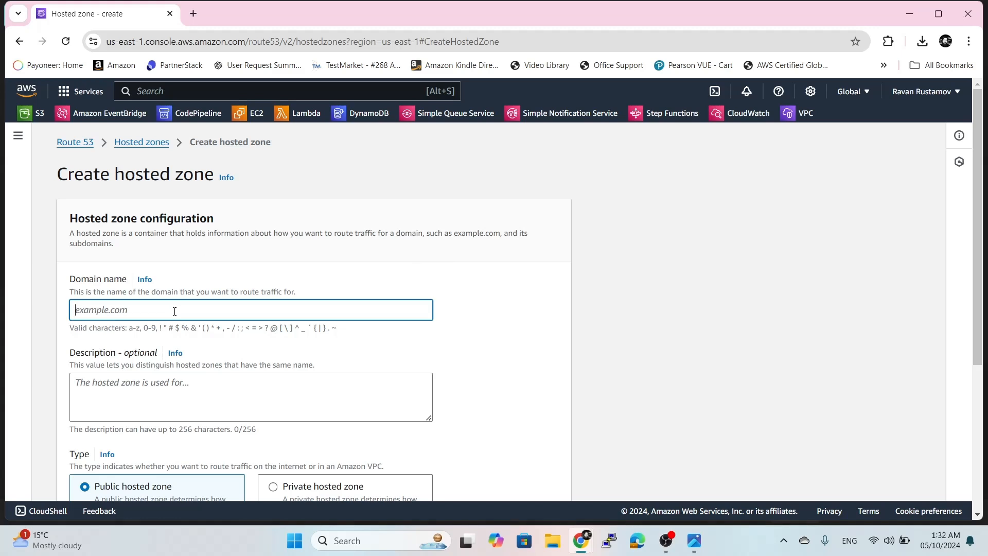
type("ravan-rustamov.website")
left_click(510, 300)
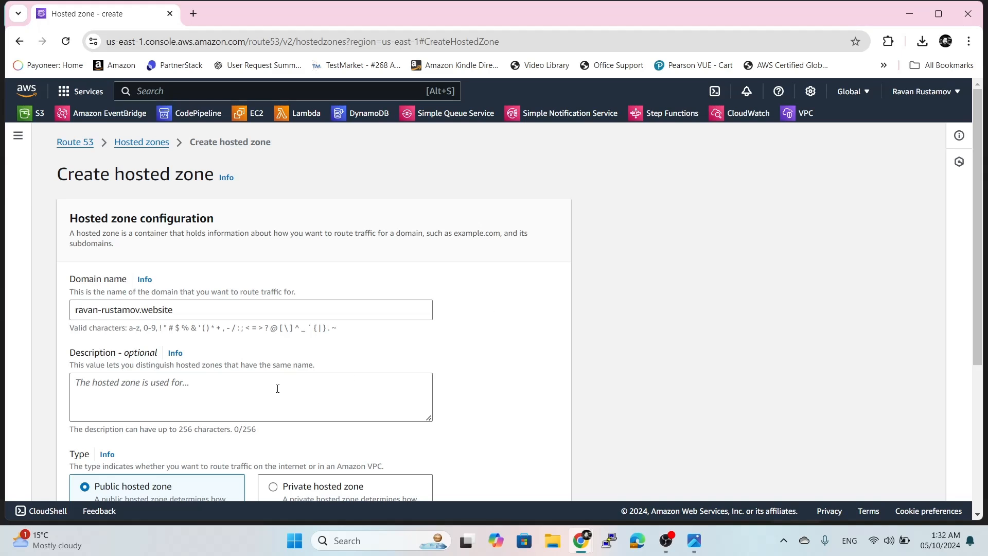
left_click(198, 387)
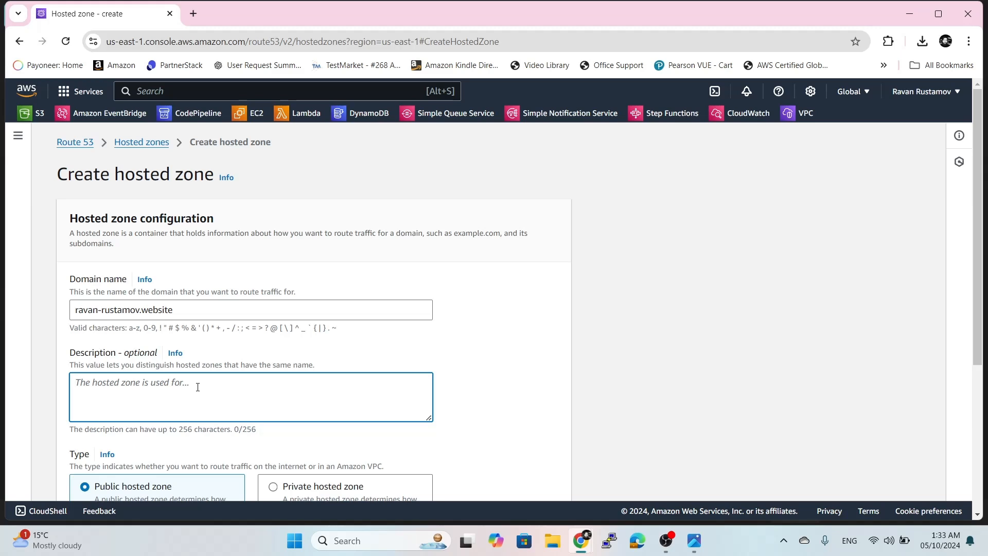
type("failover")
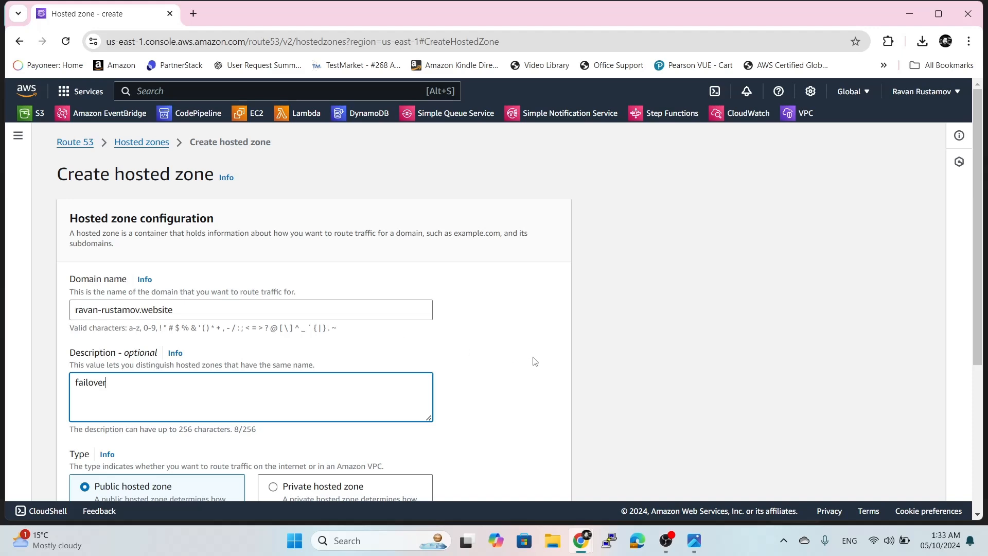
scroll(530, 328, "down", 5)
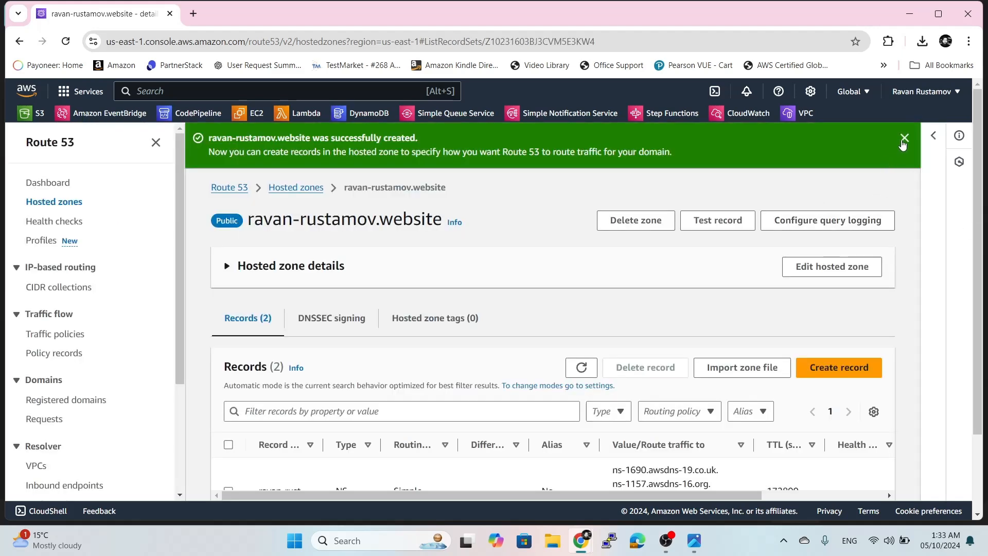
left_click(904, 139)
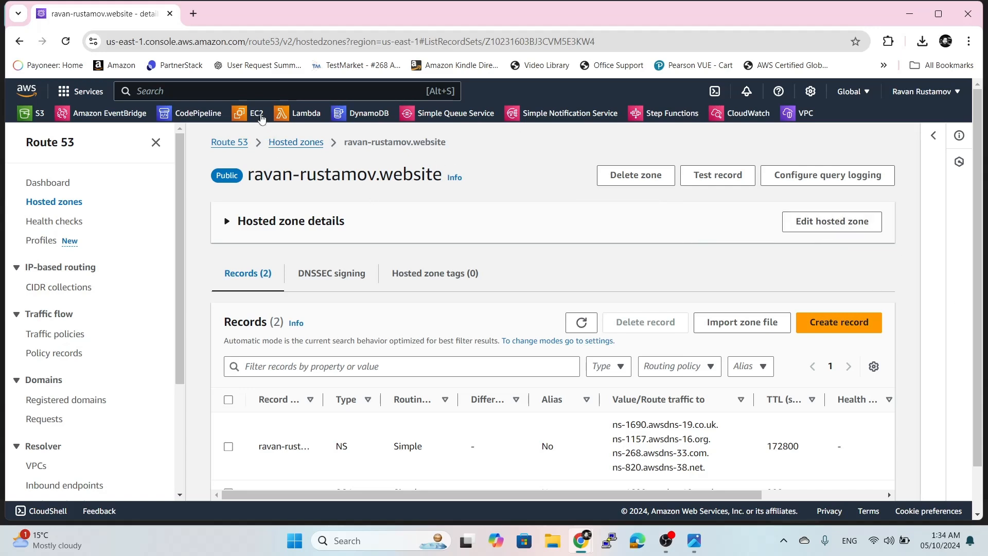
Open the EC2 service in a new browser tab and switch to it.
right_click(256, 114)
left_click(288, 126)
left_click(237, 14)
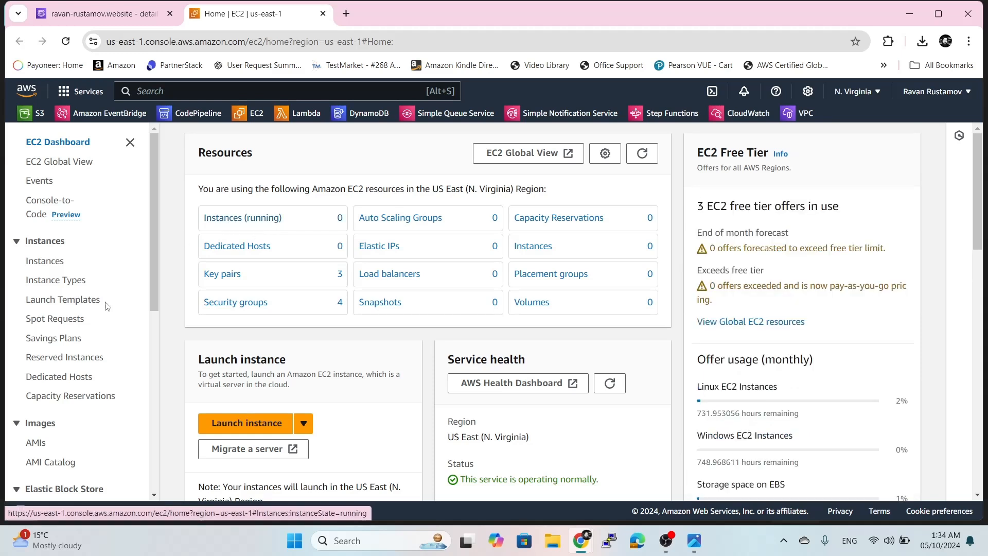
Start launching a new EC2 instance and name it US-AZ1.
left_click(256, 425)
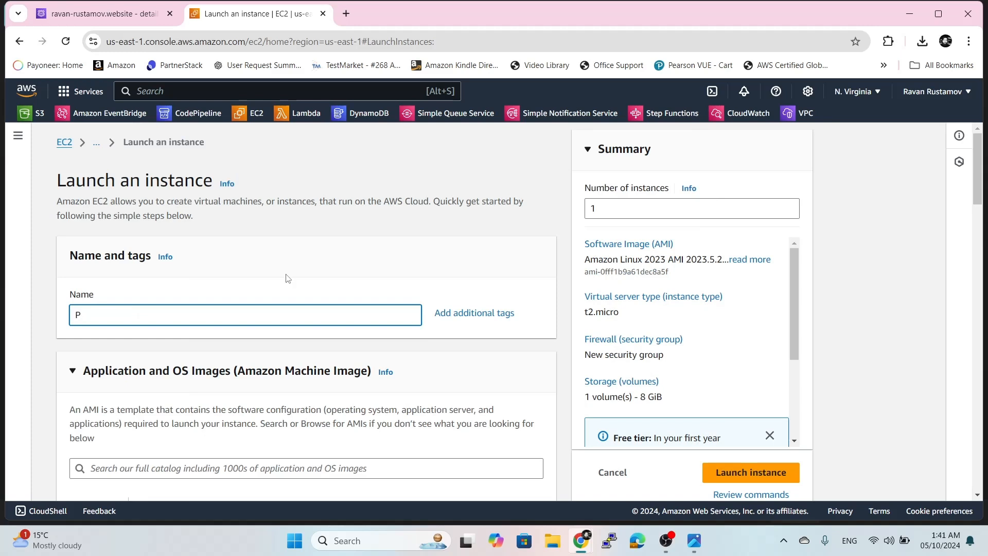
key("BackSpace")
type("US-AZ1")
left_click(498, 375)
Assign the existing key pair "private" to the instance for login.
scroll(470, 369, "down", 5)
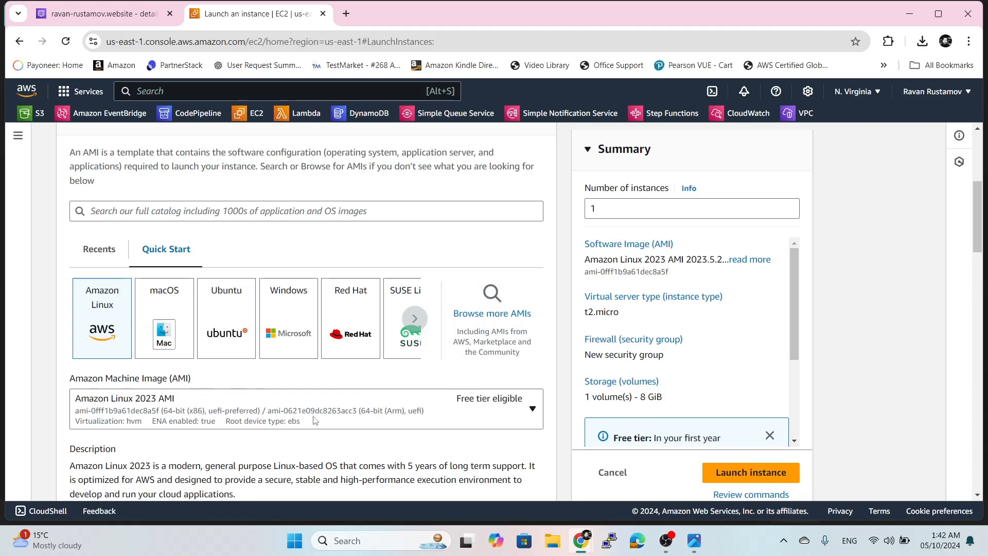
scroll(420, 428, "down", 5)
scroll(311, 366, "down", 5)
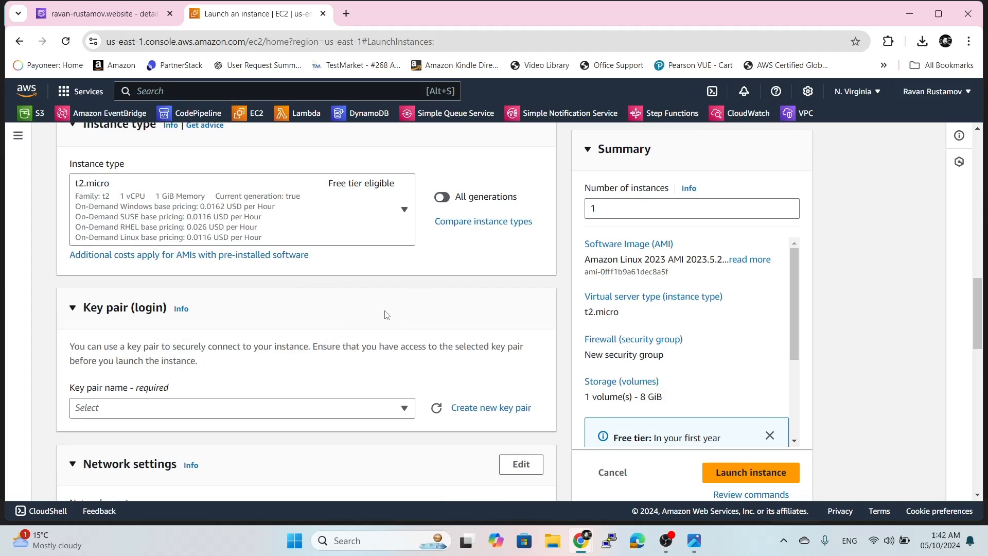
scroll(381, 311, "down", 2)
left_click(237, 285)
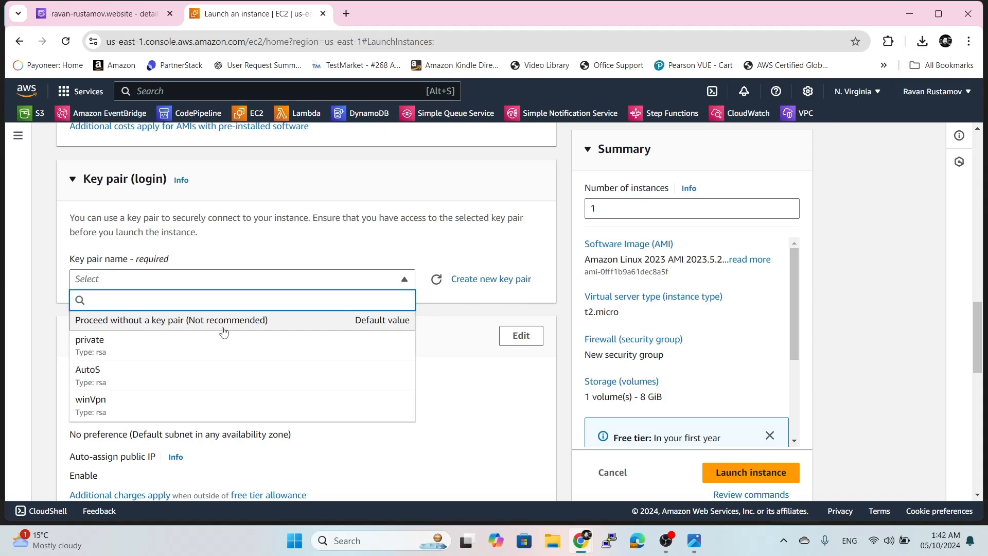
left_click(159, 353)
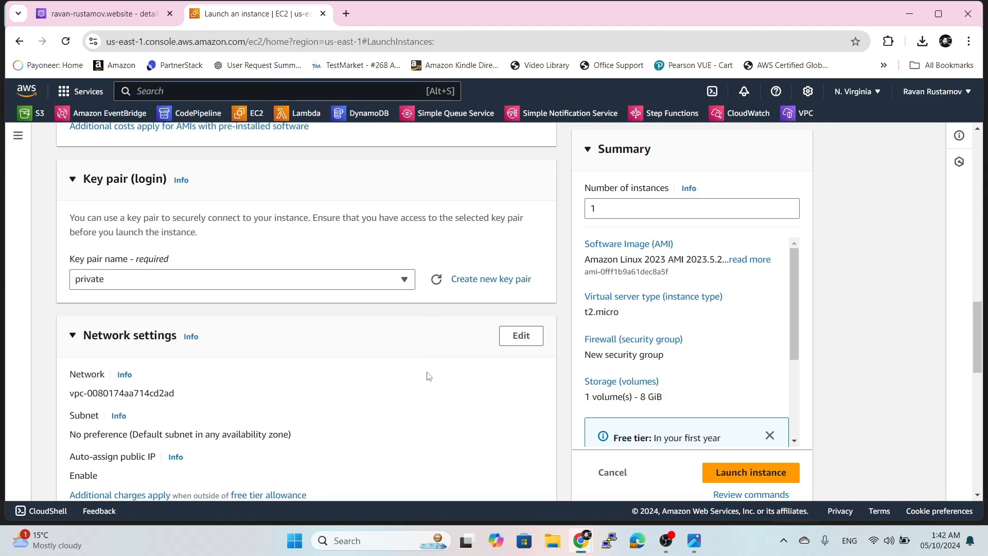
Make the instance's network settings editable and keep the default VPC.
left_click(521, 335)
scroll(498, 335, "down", 5)
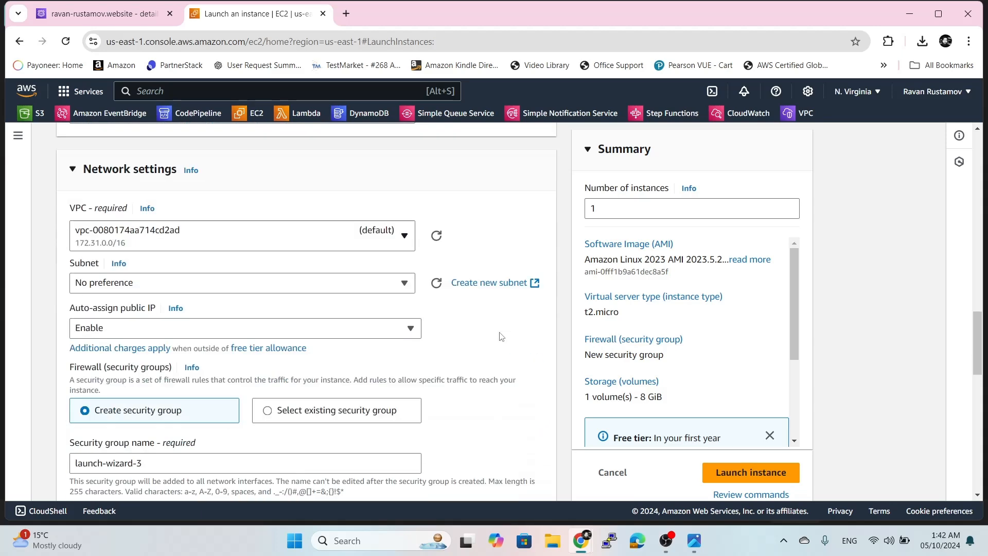
scroll(483, 294, "up", 5)
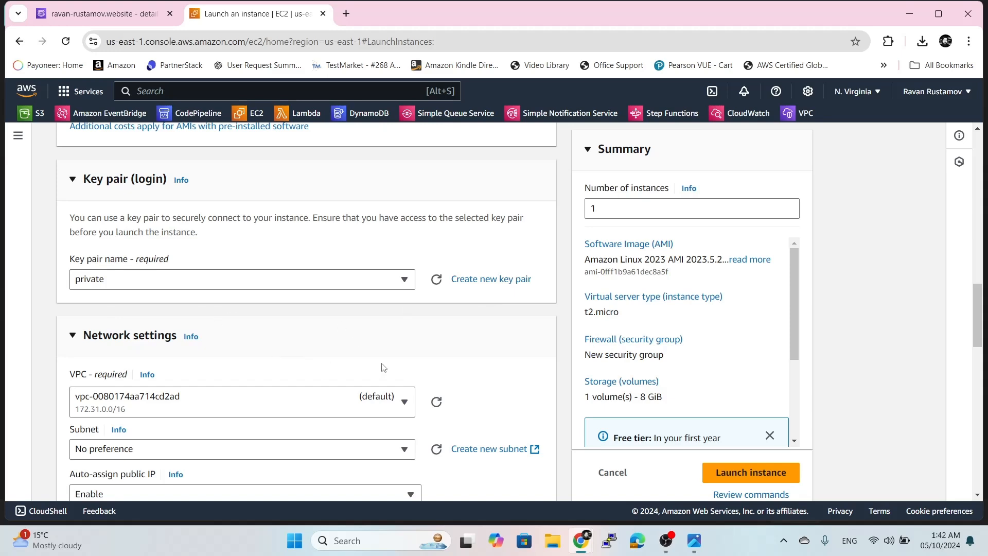
scroll(422, 355, "down", 2)
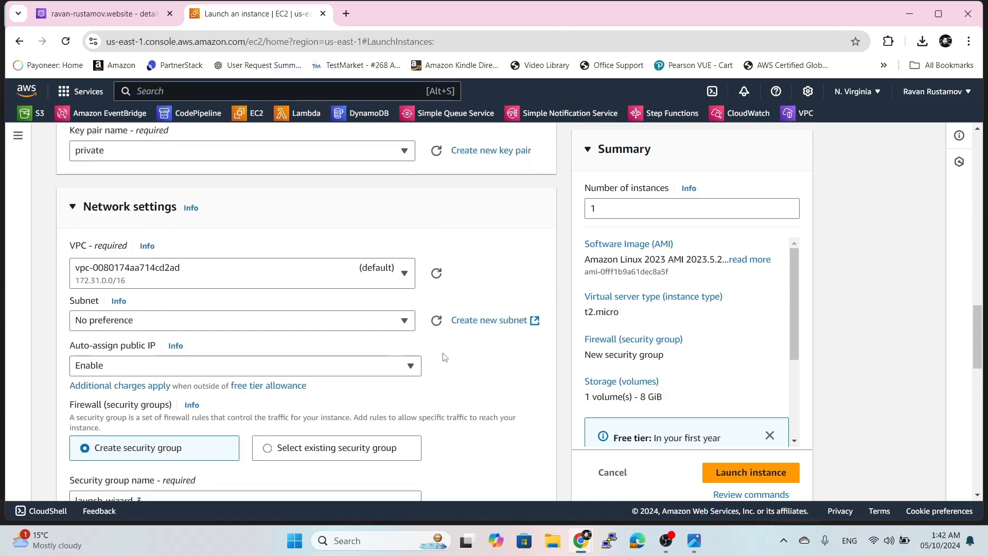
left_click(365, 280)
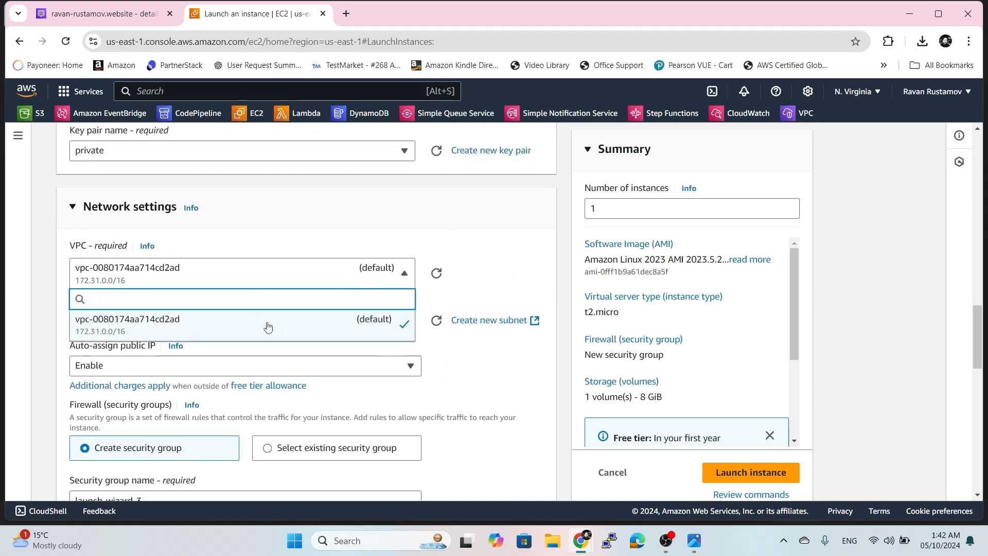
left_click(515, 267)
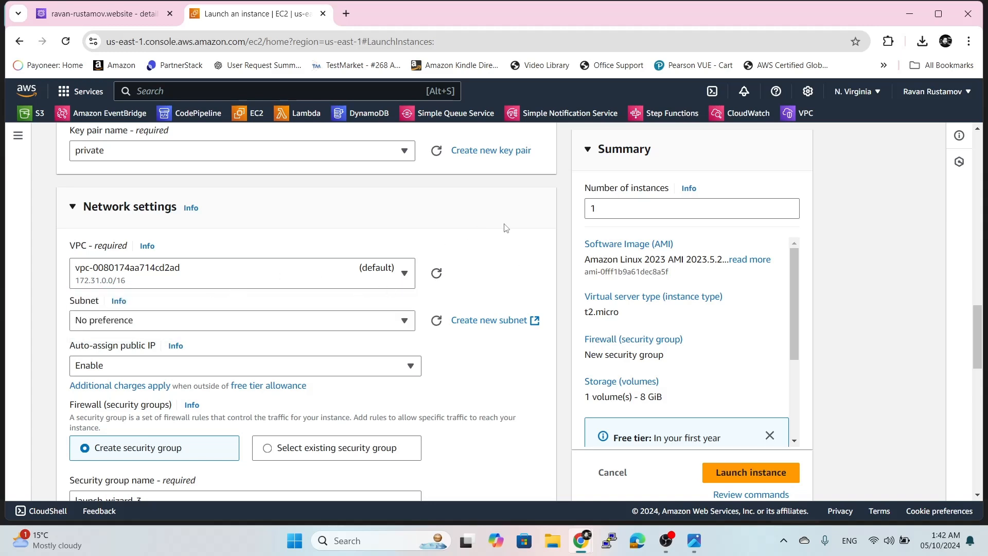
Place the instance in the default VPC's subnet in availability zone us-east-1a.
left_click(390, 320)
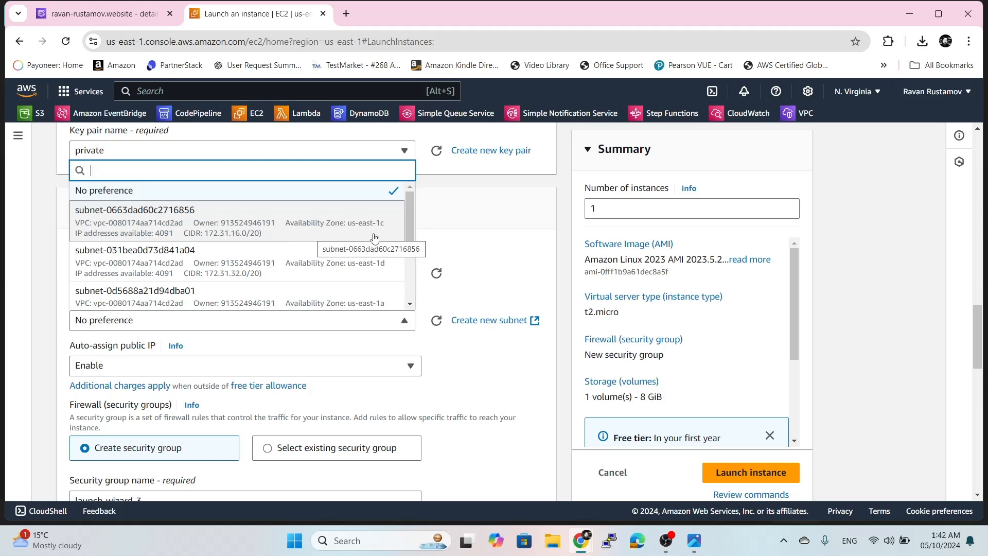
scroll(368, 271, "down", 3)
scroll(340, 242, "up", 3)
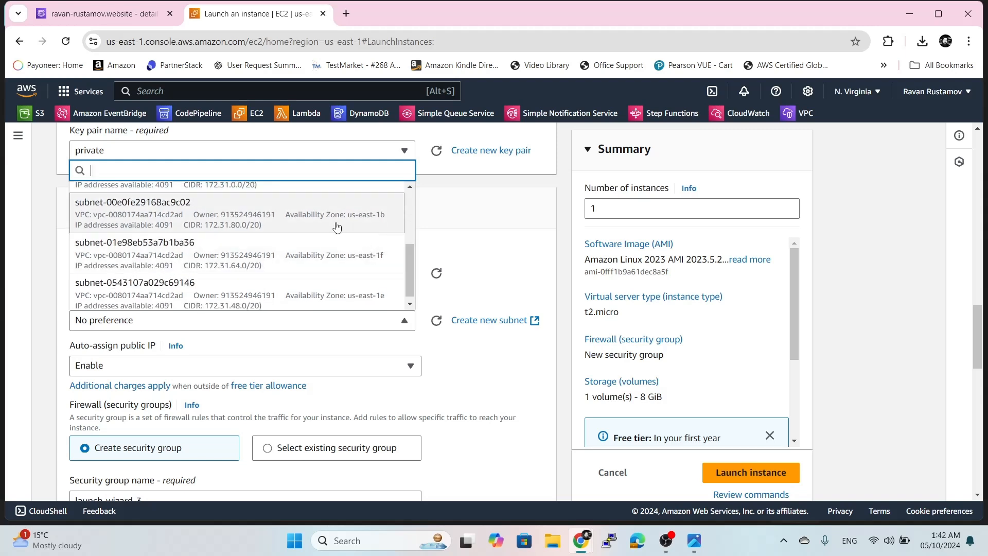
scroll(340, 252, "up", 1)
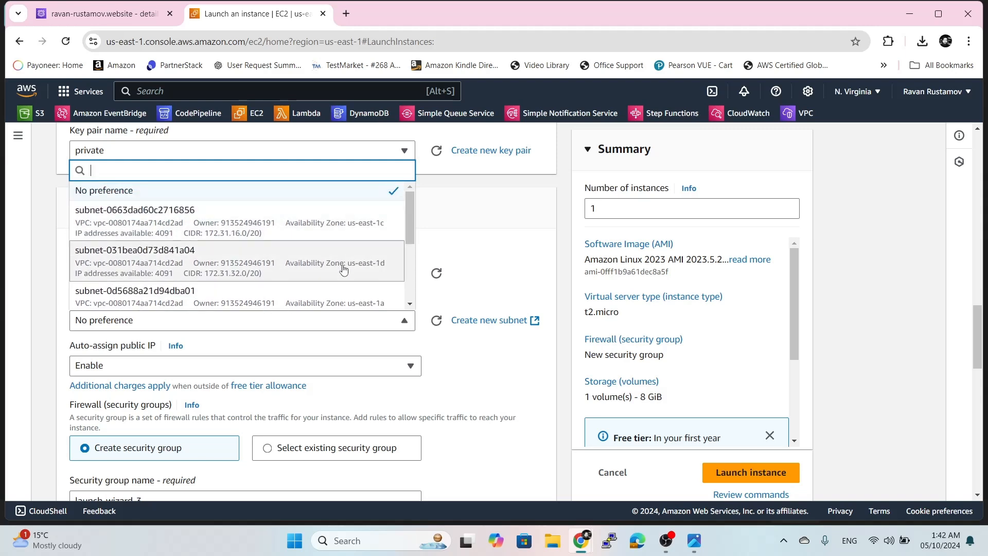
left_click(345, 305)
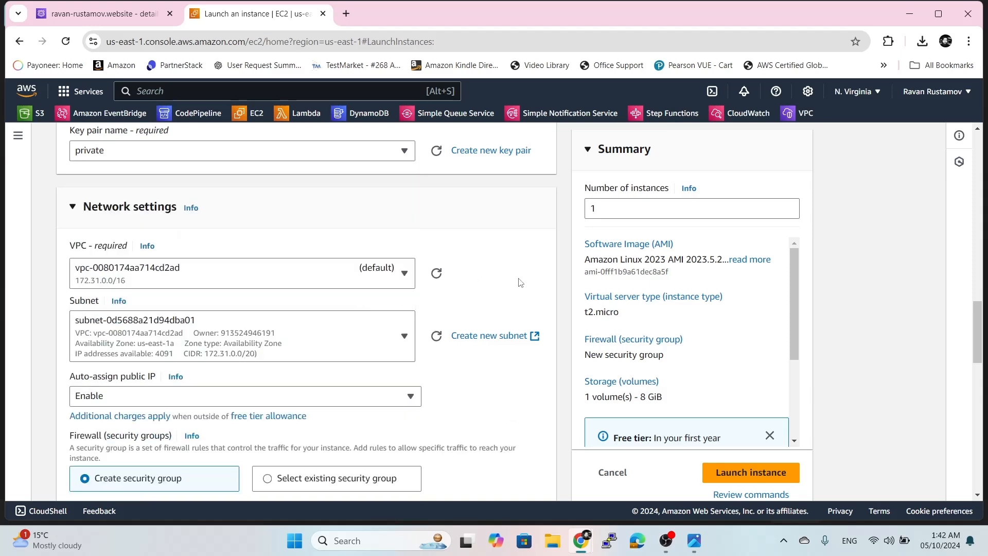
Disable automatic public IP assignment for the instance.
scroll(514, 265, "down", 2)
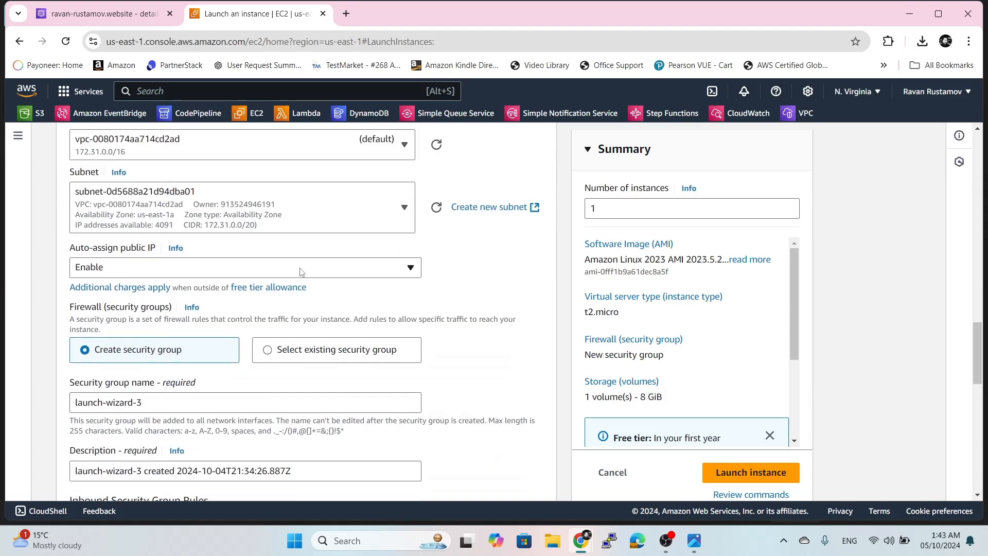
left_click(335, 278)
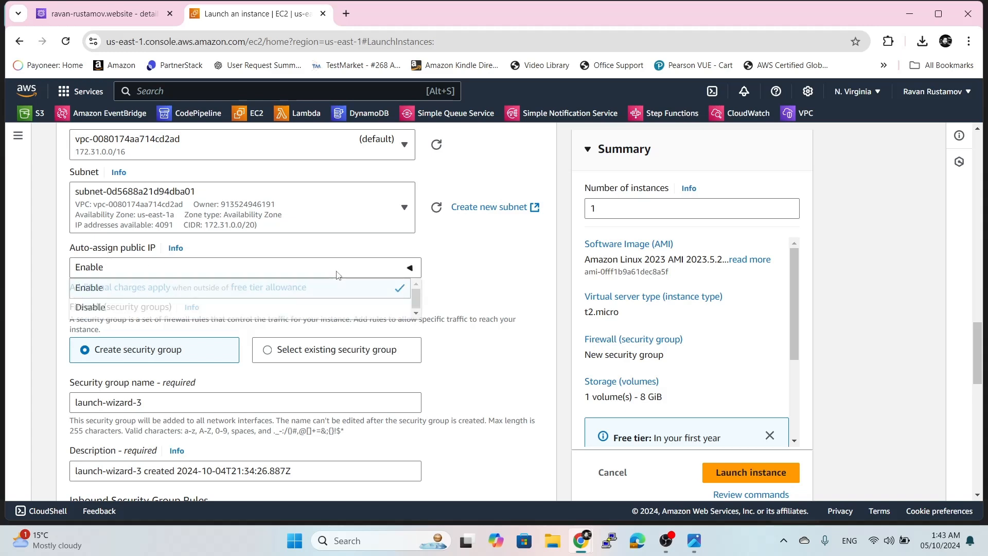
left_click(271, 308)
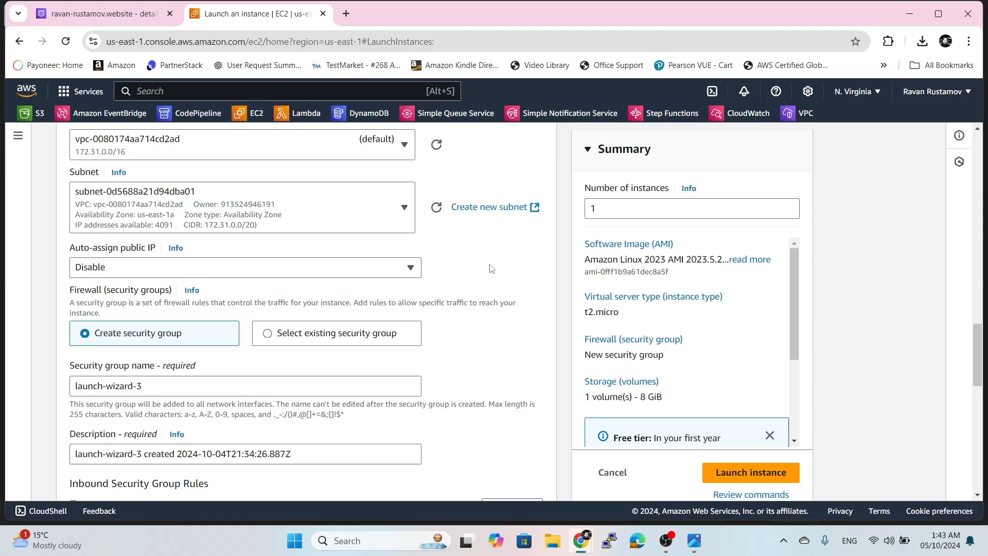
Add a second inbound security group rule of type HTTP with the source type Anywhere.
scroll(494, 268, "down", 2)
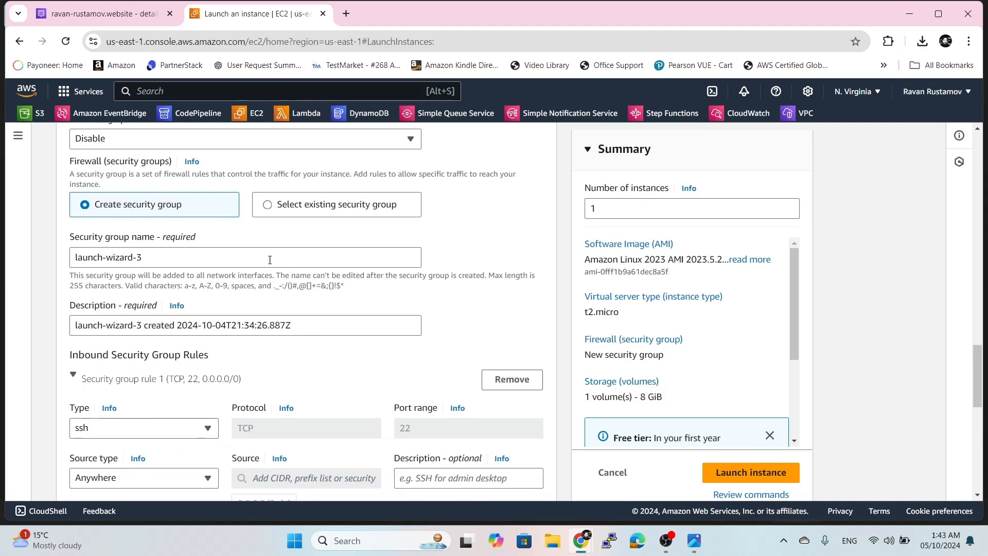
scroll(457, 286, "down", 2)
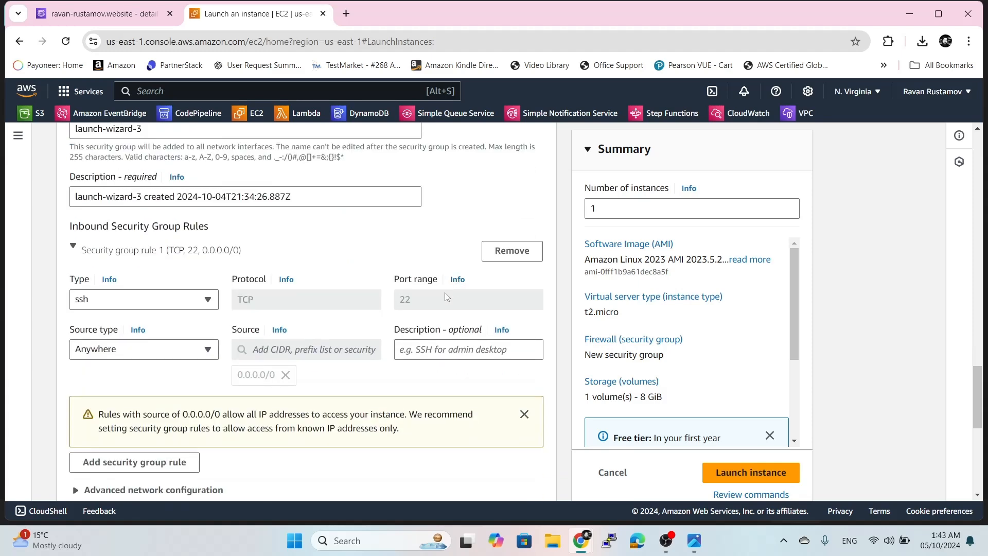
scroll(186, 349, "down", 2)
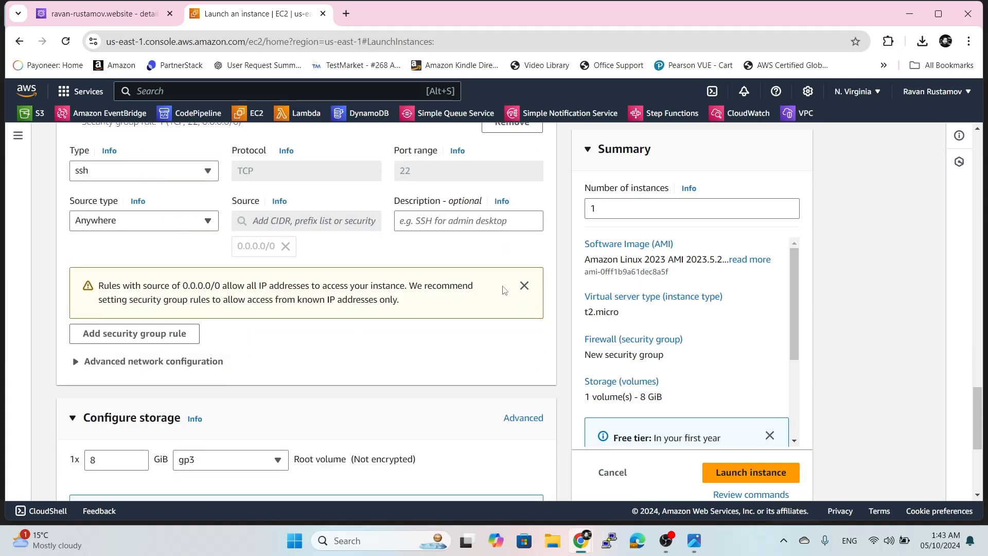
left_click(525, 285)
left_click(135, 278)
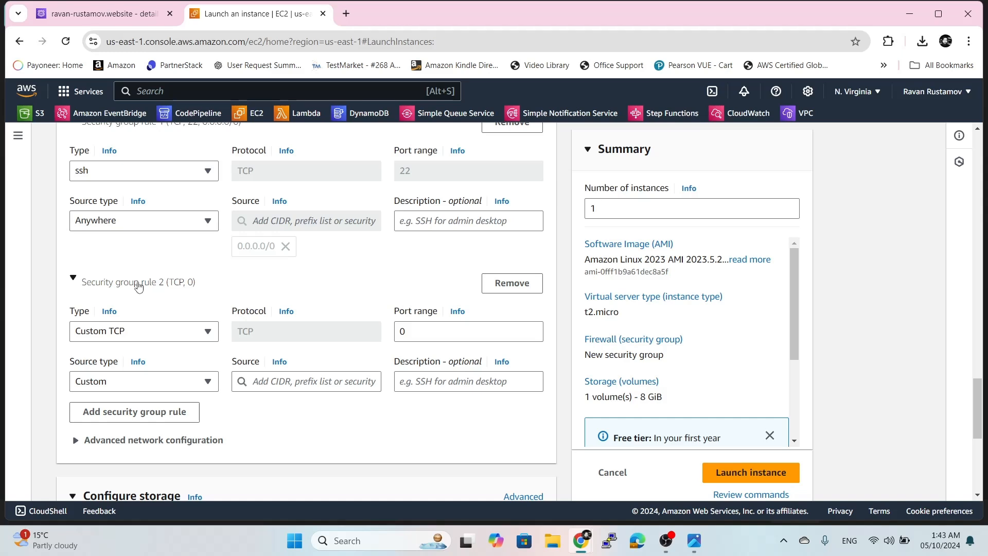
left_click(156, 333)
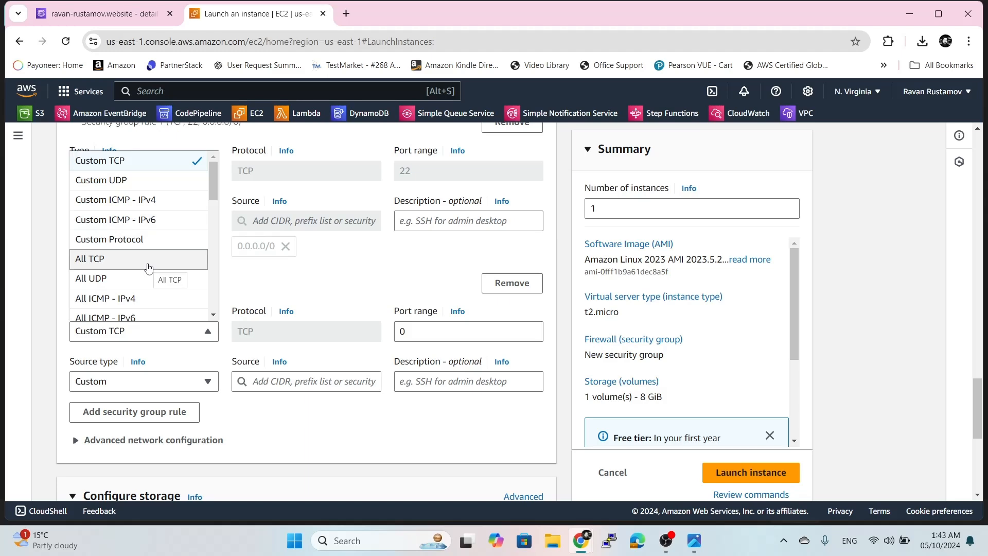
scroll(304, 270, "up", 4)
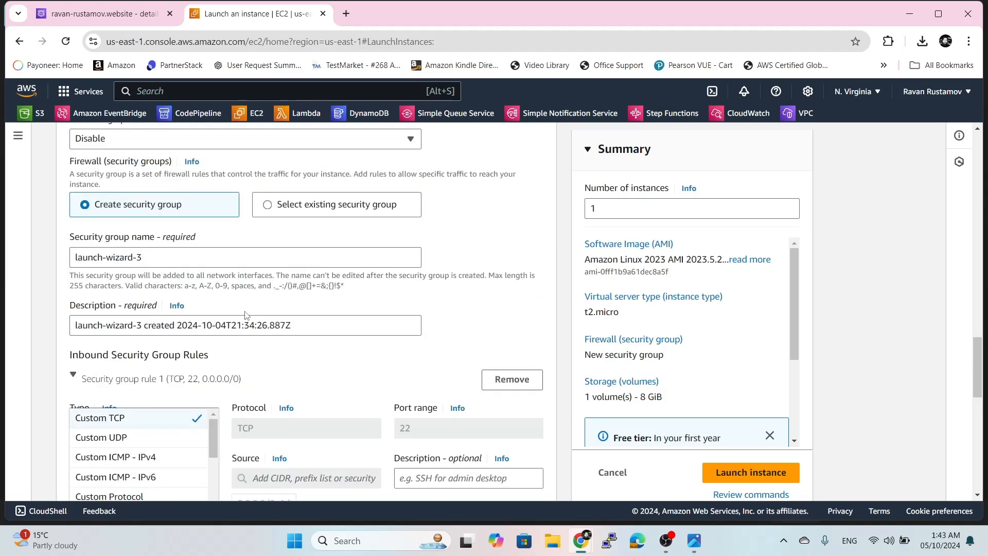
scroll(305, 270, "down", 5)
scroll(173, 273, "down", 5)
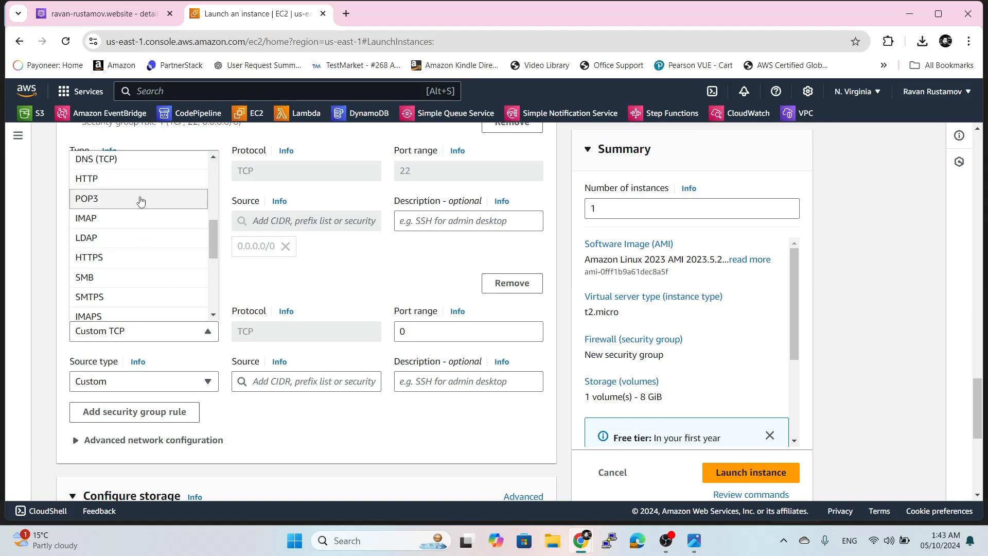
left_click(140, 180)
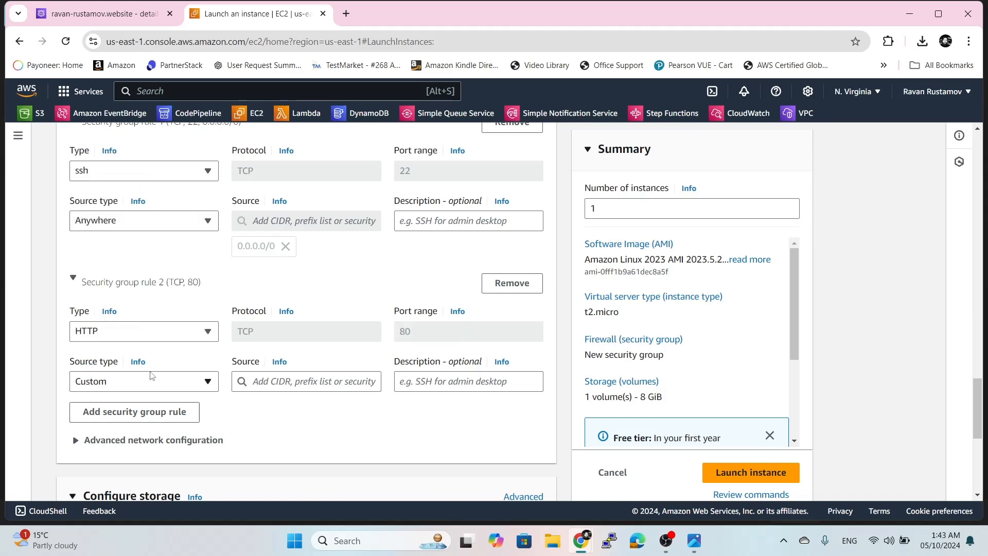
left_click(167, 383)
left_click(160, 405)
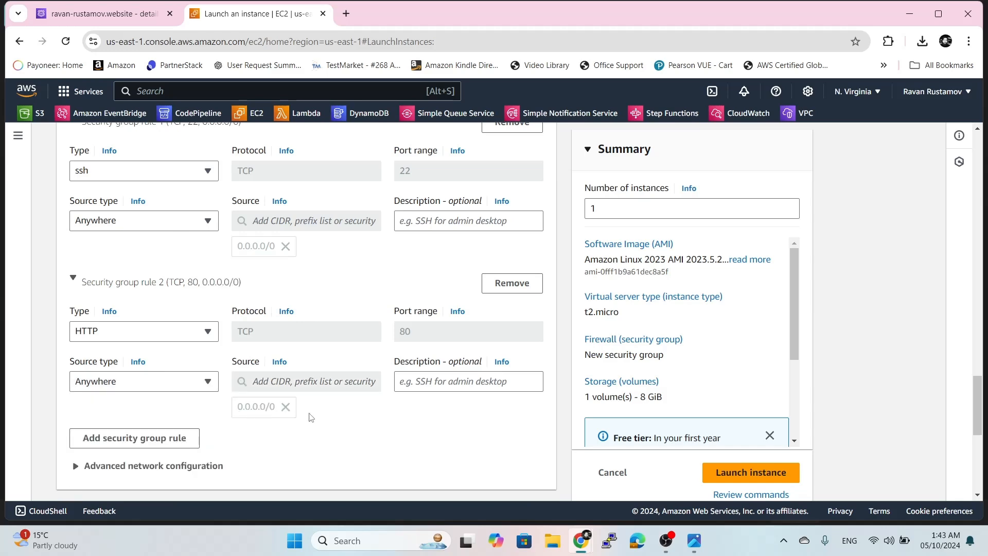
Add a third inbound security group rule of type All ICMP - IPv4 with the source type Anywhere.
left_click(155, 438)
scroll(189, 360, "down", 5)
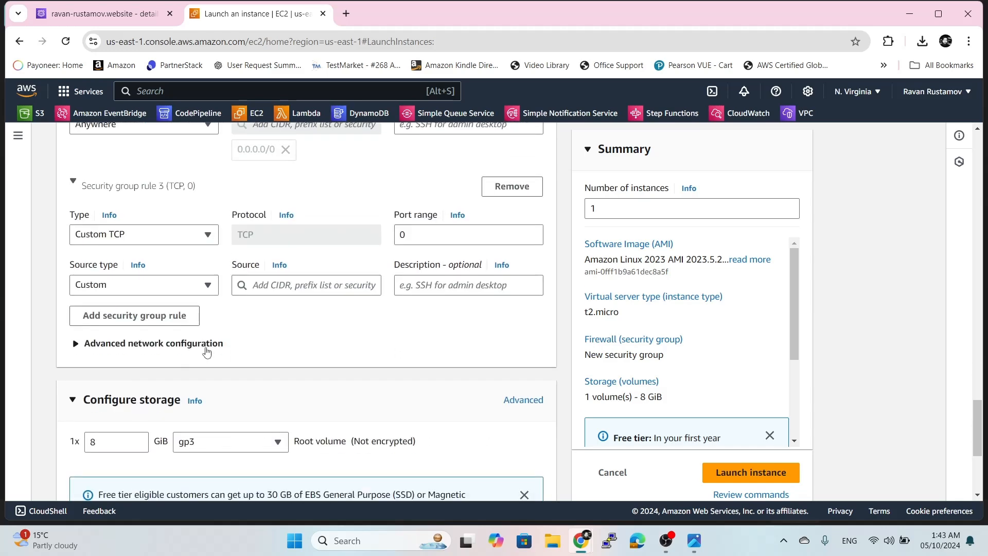
left_click(173, 237)
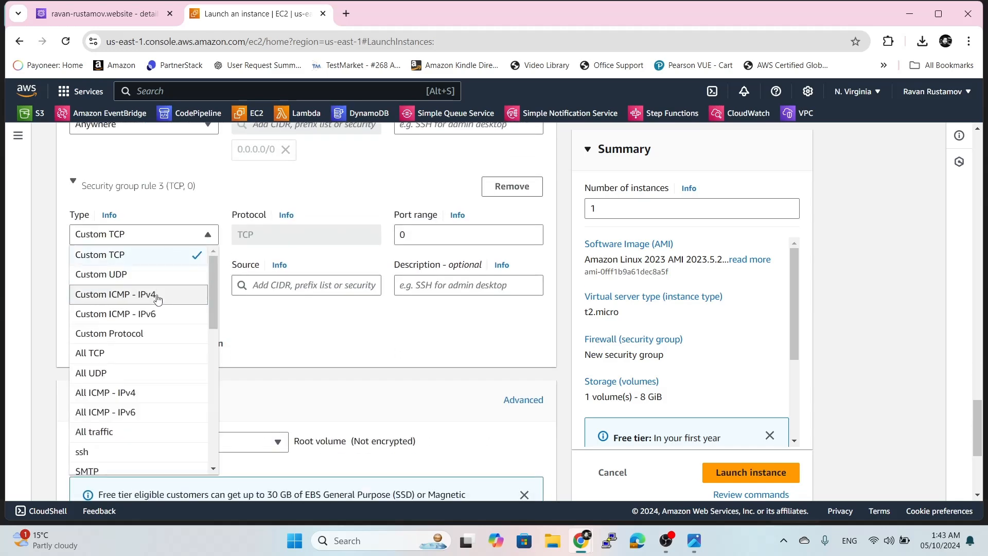
left_click(141, 393)
left_click(129, 292)
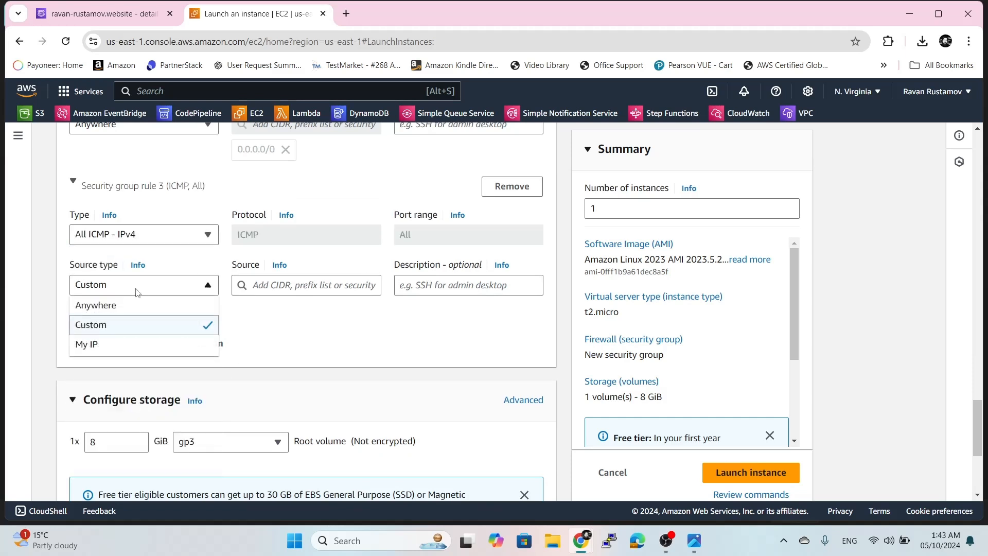
left_click(138, 306)
Enter a user data bash script that updates packages, installs, starts and enables httpd, and writes an availability-zone greeting to /var/www/html/index.html.
scroll(407, 350, "down", 2)
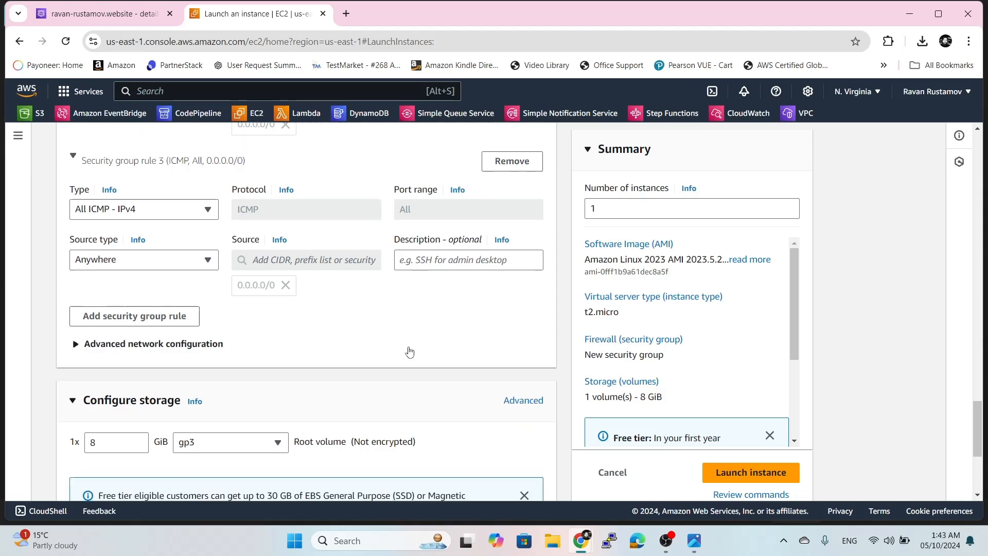
scroll(288, 370, "down", 2)
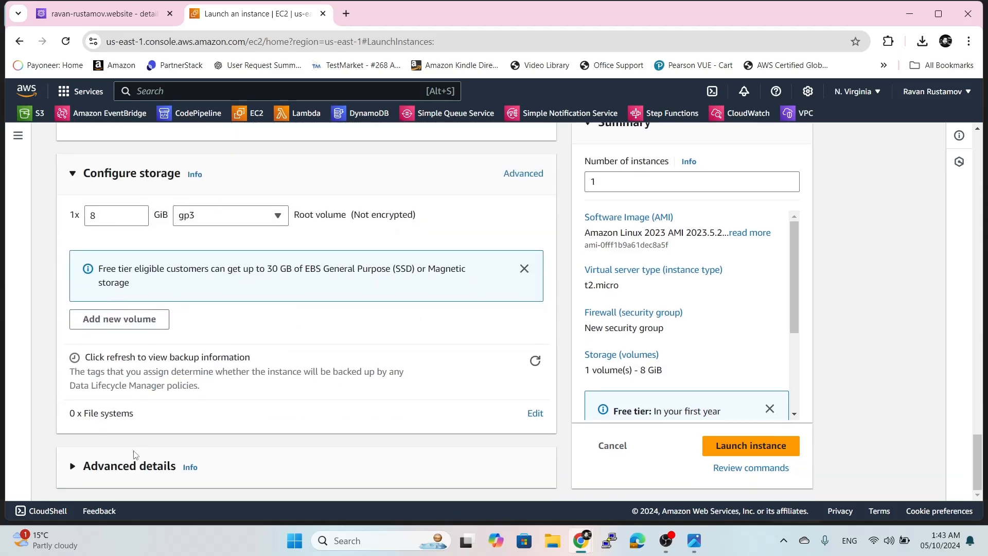
left_click(128, 466)
scroll(329, 391, "down", 7)
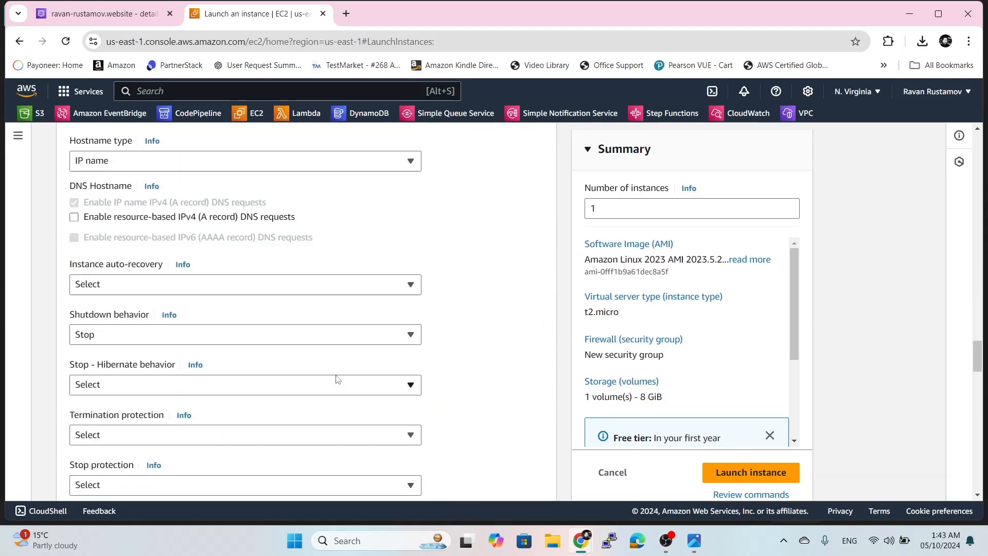
scroll(337, 379, "down", 15)
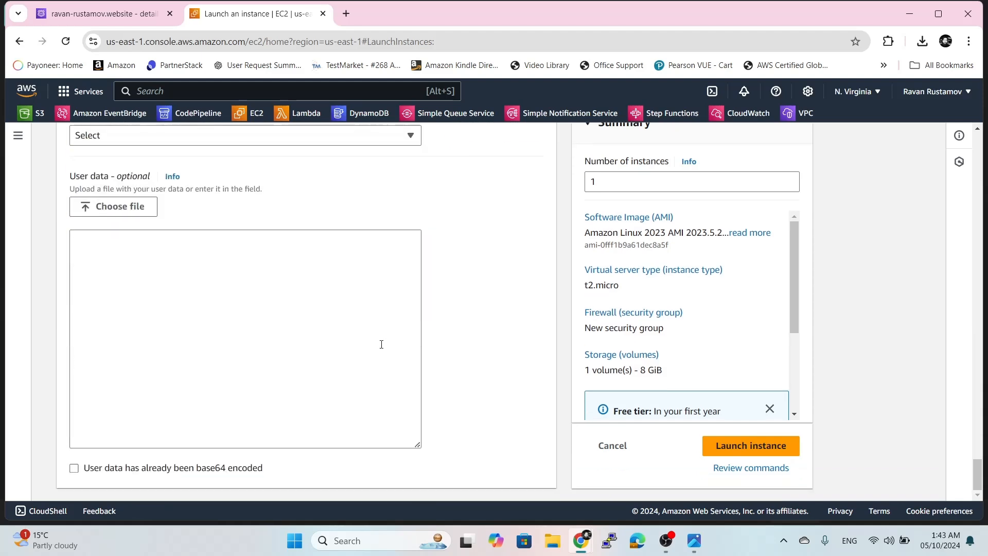
left_click(263, 333)
left_click(166, 263)
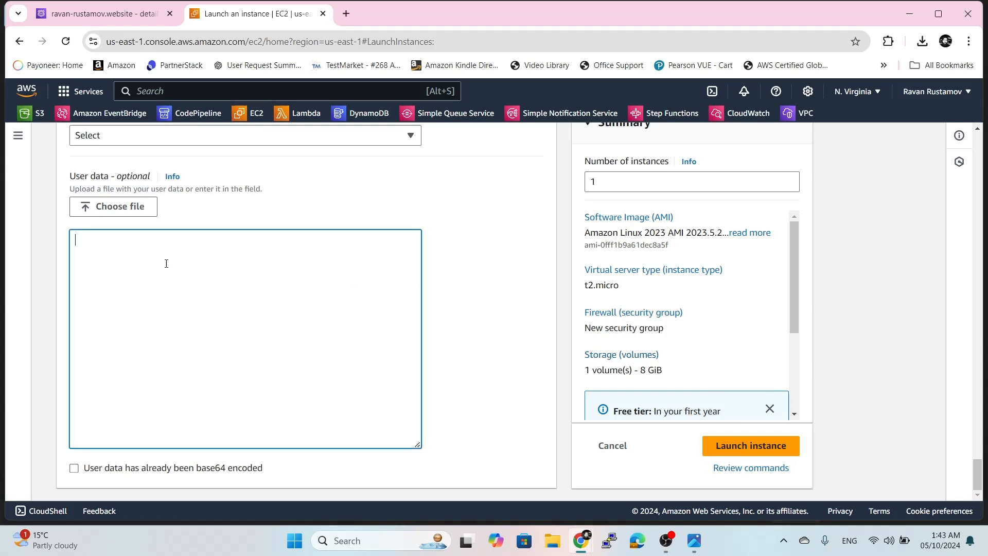
type("#!/bin/bash yum update -y yum install -y httpd systemctl start httpd systemctl enable httpd echo \"Hello from EC2 instance in AZ $(curl -s http://169.254.169.254/latest/meta-data/placement/availability-zone)\" > /var/www/html/index.html")
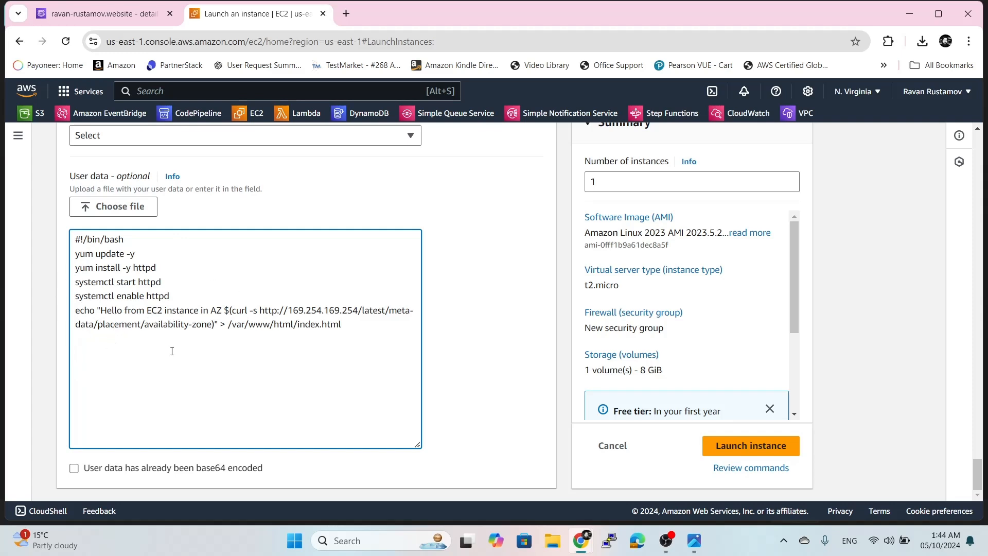
Add 1 after "AZ" in the user data script's echo line and launch the instance.
left_click(223, 310)
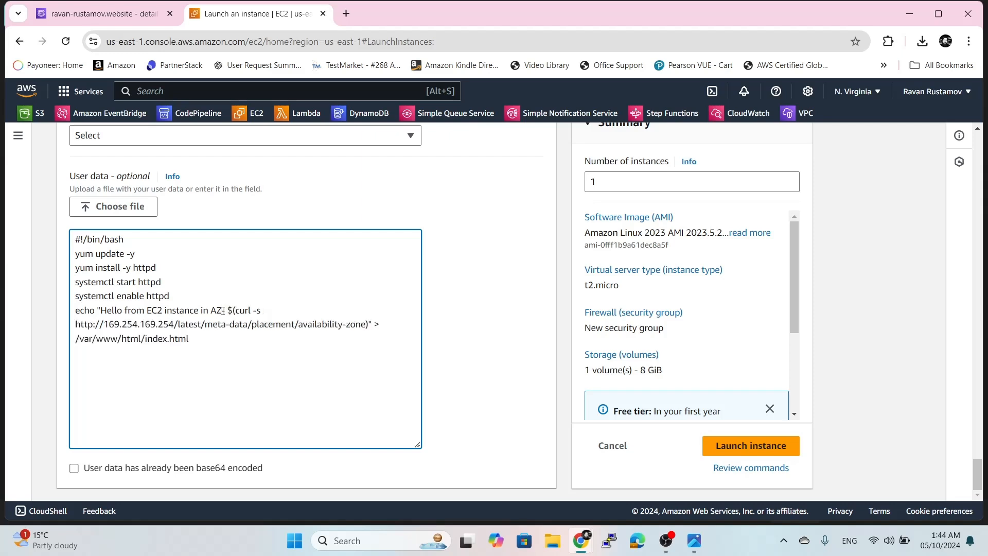
type("1")
left_click(750, 451)
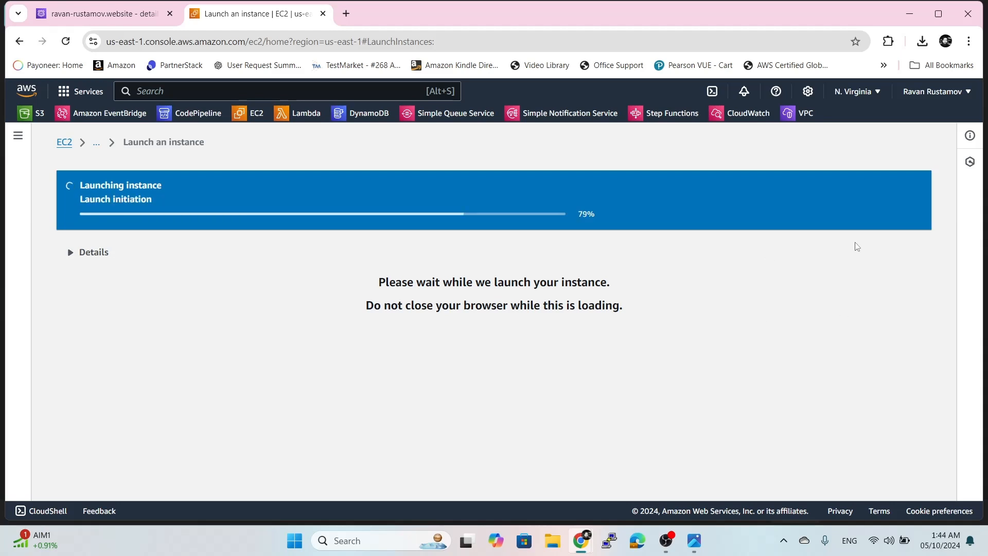
Return to the list of all instances, start launching another instance, and name it AZ-2.
scroll(859, 227, "down", 5)
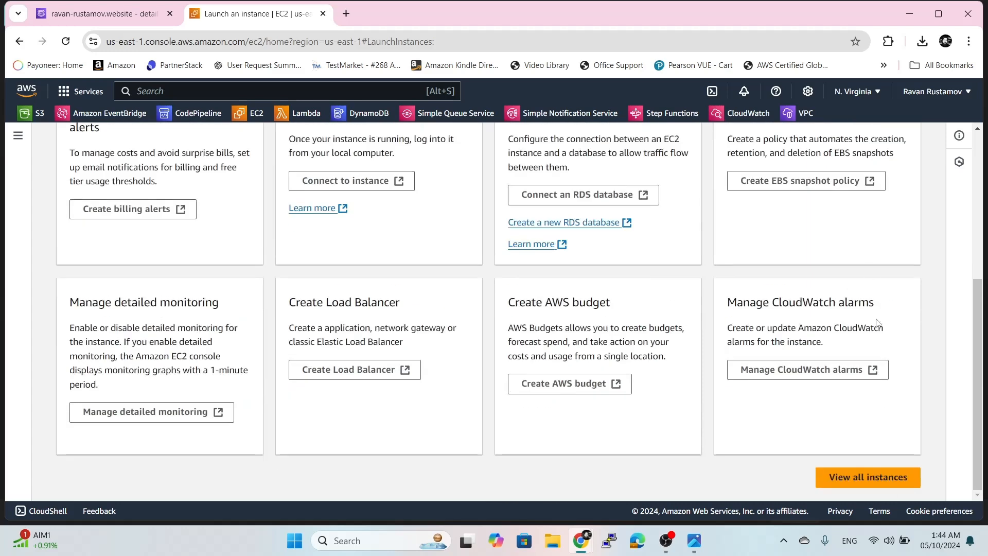
left_click(877, 474)
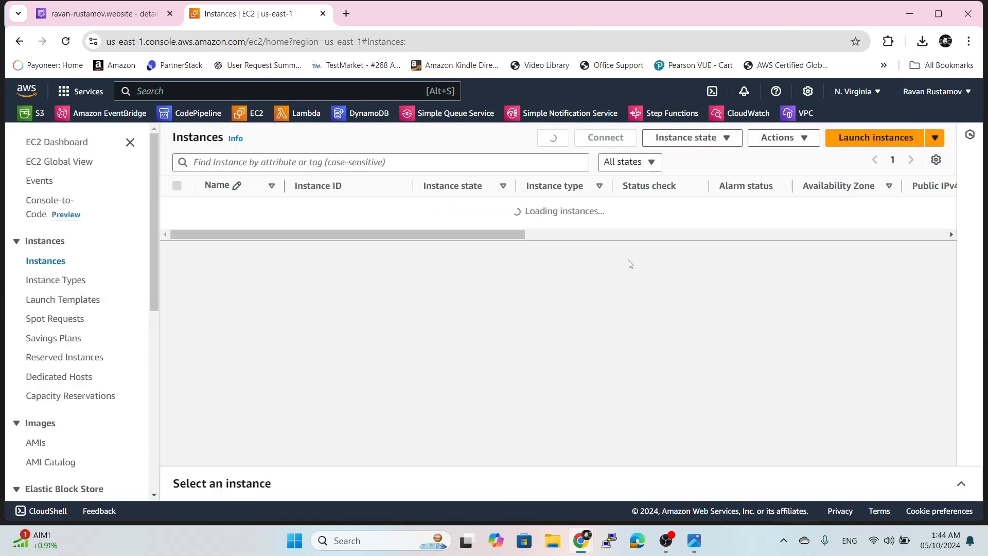
left_click(868, 139)
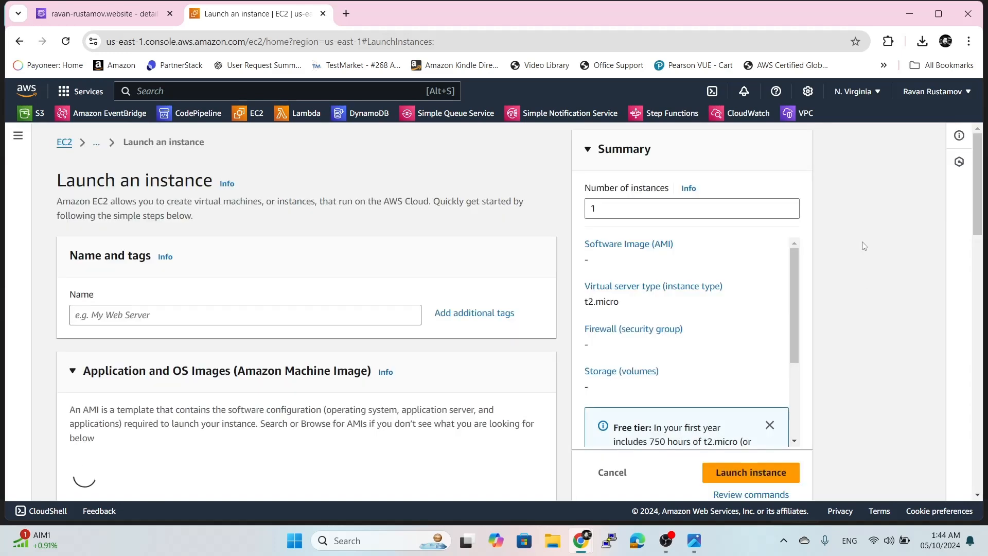
left_click(141, 318)
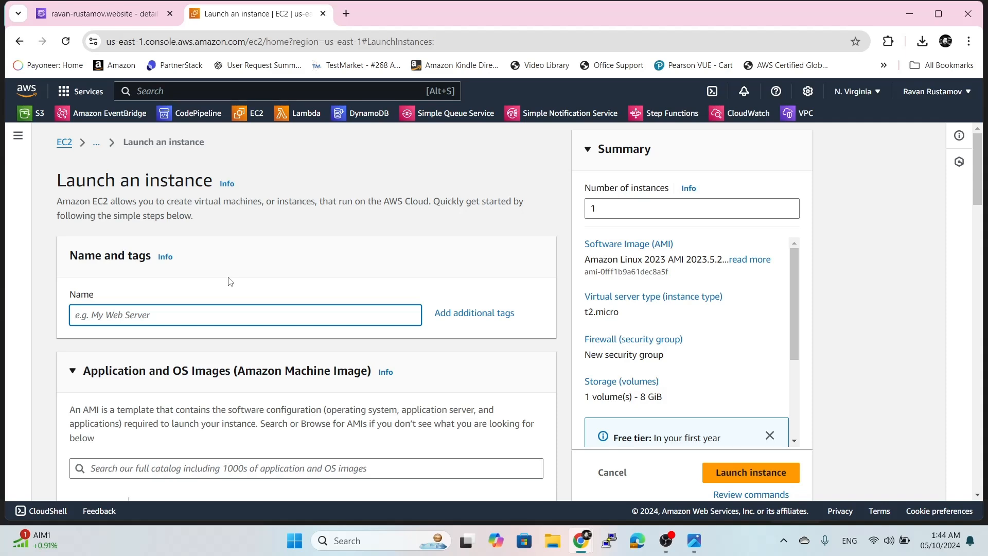
type("AZ-2")
Keep the default Amazon Linux 2023 AMI and t2.micro type, and assign the key pair "private" for login.
scroll(297, 318, "down", 7)
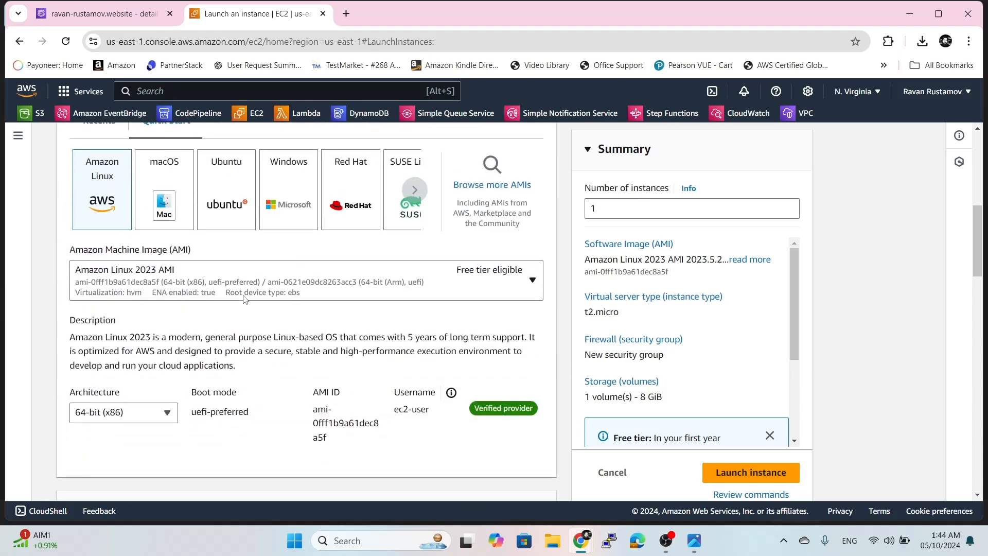
scroll(263, 298, "down", 5)
scroll(254, 327, "down", 6)
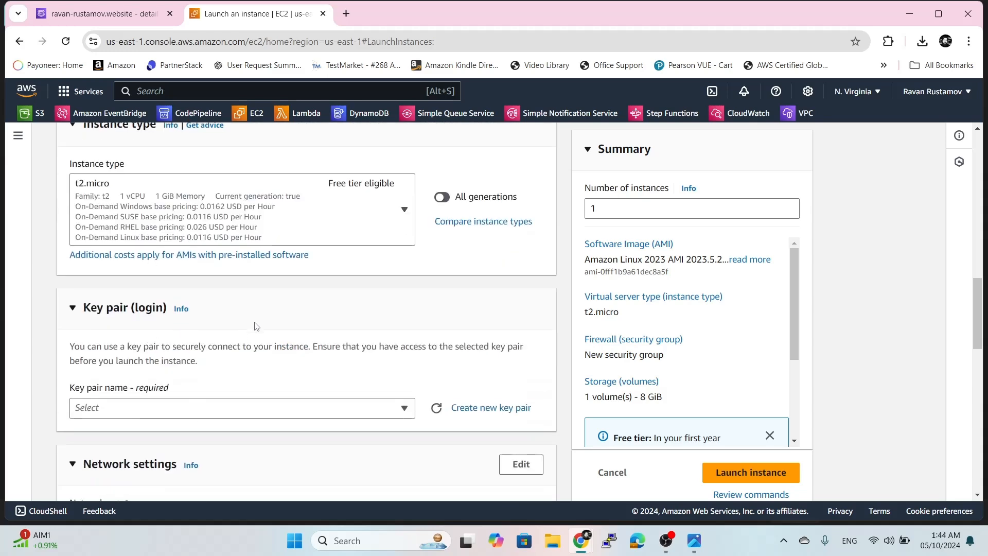
scroll(299, 217, "up", 2)
left_click(293, 281)
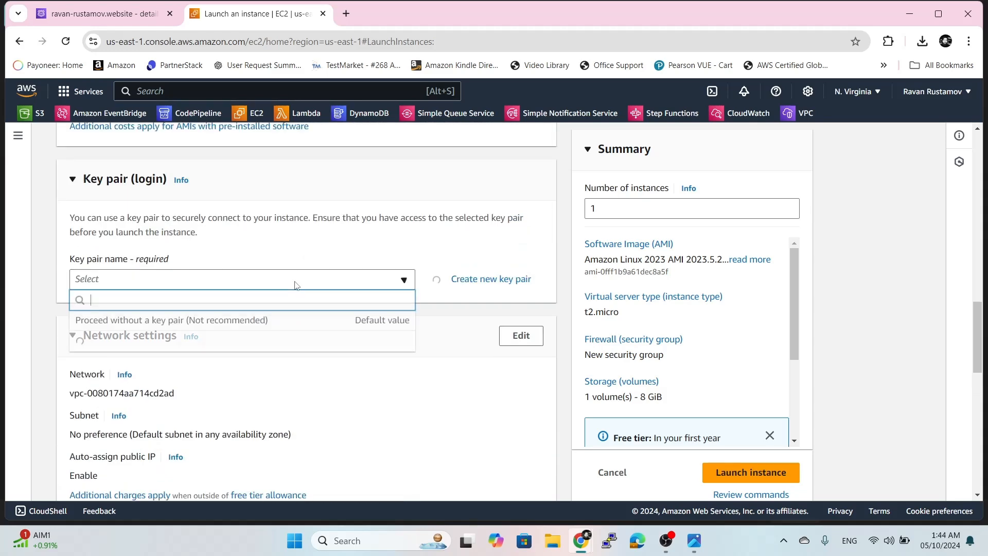
left_click(206, 348)
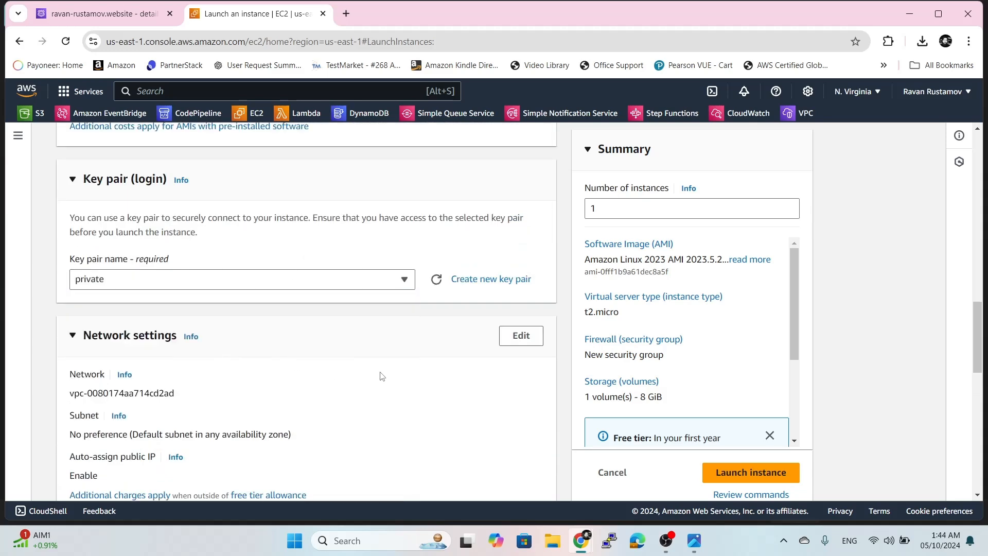
Make the network settings editable and place the instance in the default VPC's subnet in availability zone us-east-1b.
scroll(388, 353, "down", 2)
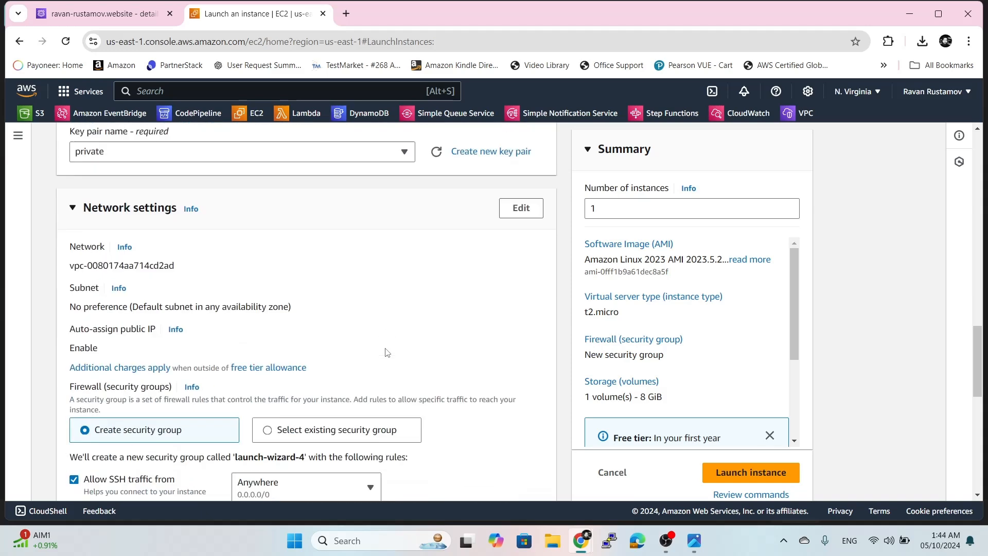
left_click(524, 209)
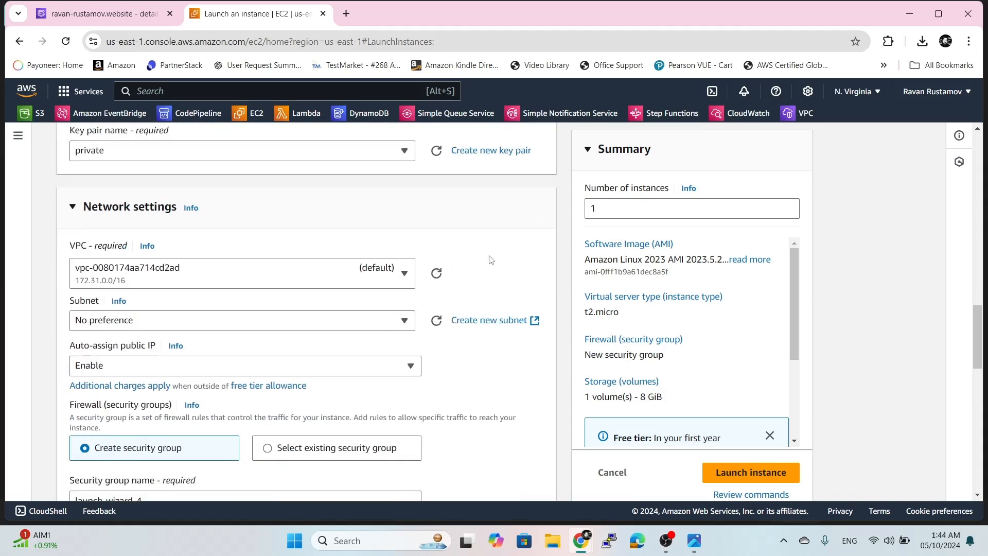
left_click(344, 326)
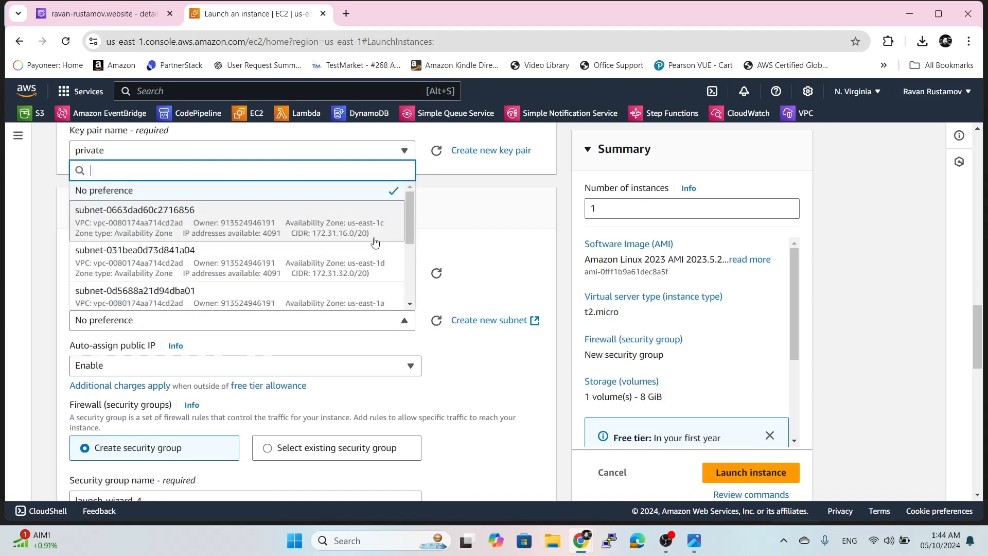
scroll(366, 247, "down", 3)
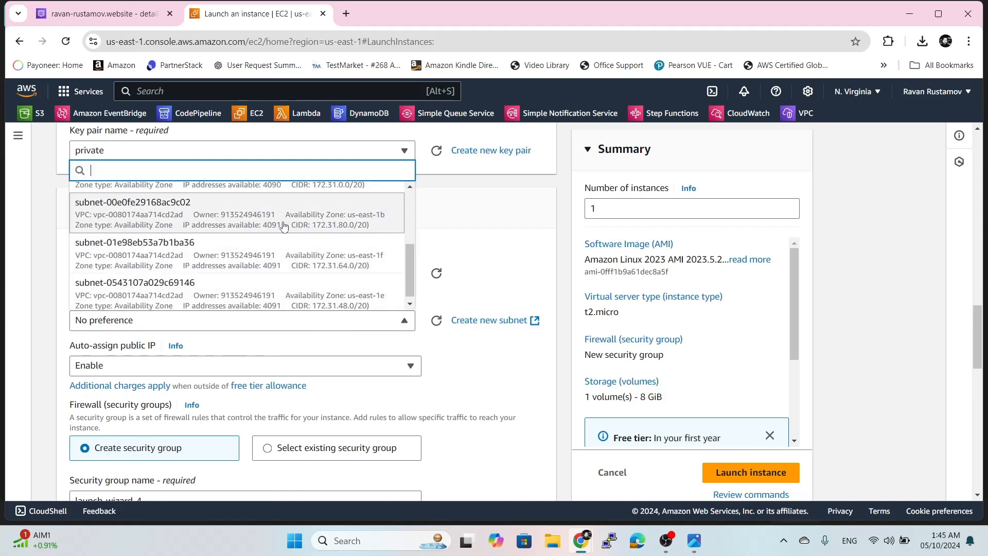
left_click(359, 225)
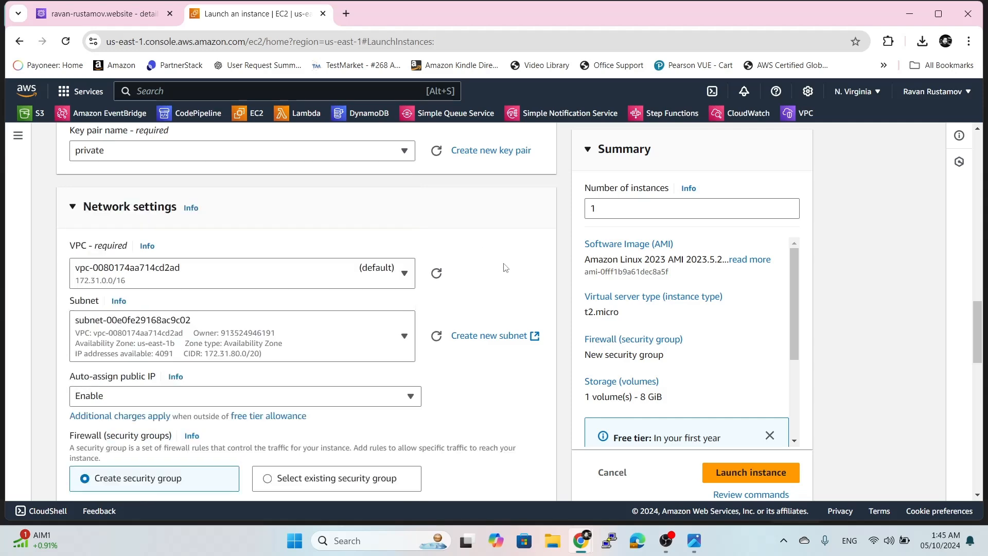
Disable automatic public IP assignment for the AZ-2 instance.
scroll(504, 257, "down", 1)
left_click(254, 273)
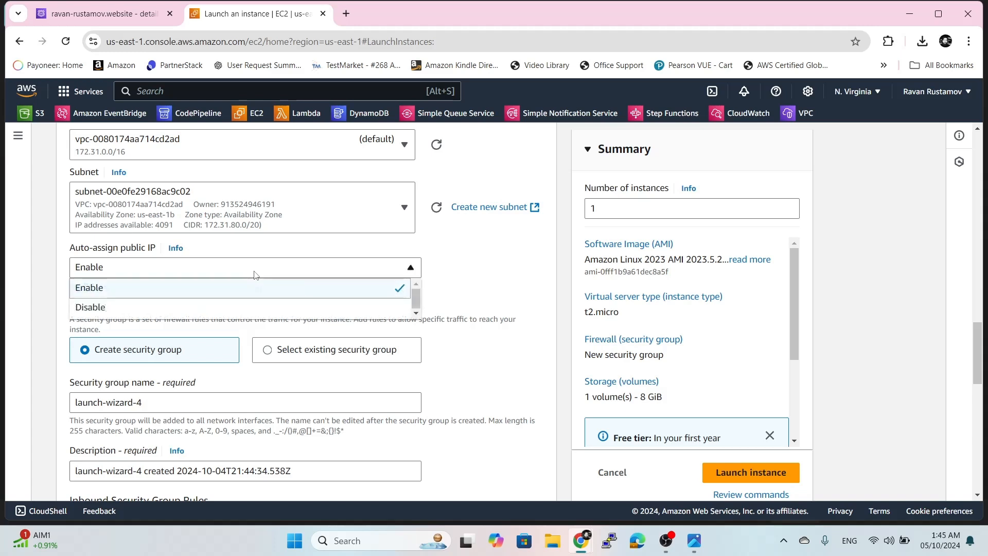
left_click(191, 307)
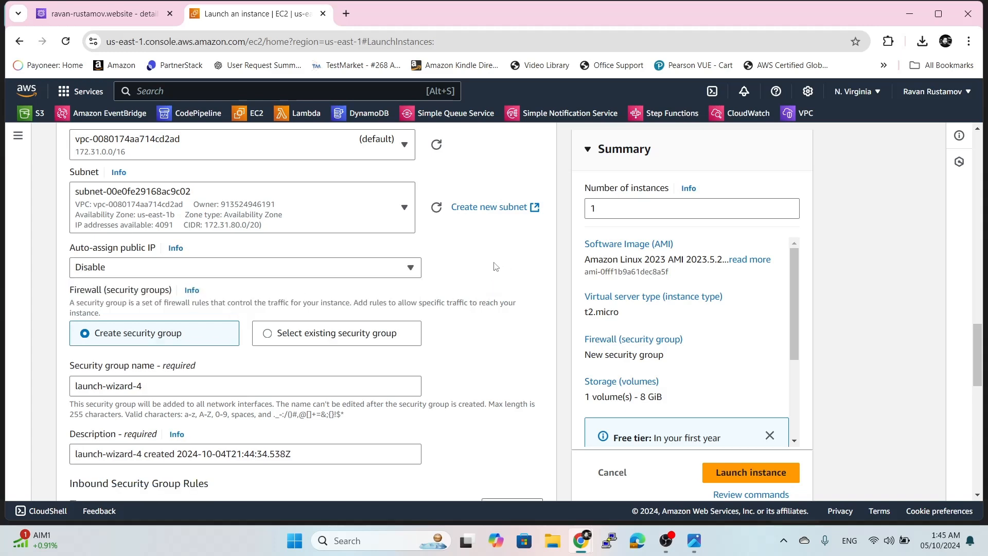
Dismiss the open-access warning and add an HTTP inbound security group rule with source type Anywhere.
scroll(496, 266, "down", 5)
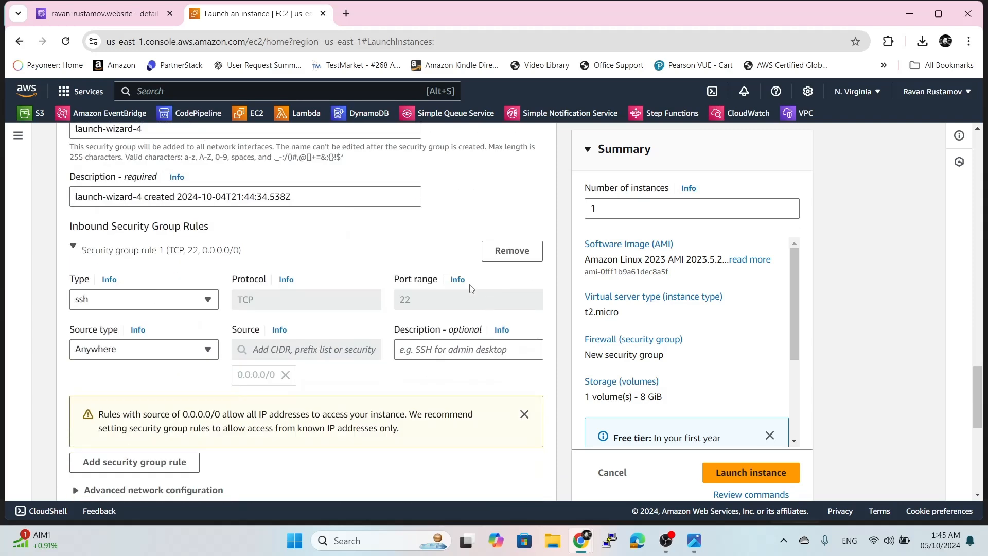
scroll(469, 289, "down", 2)
left_click(524, 285)
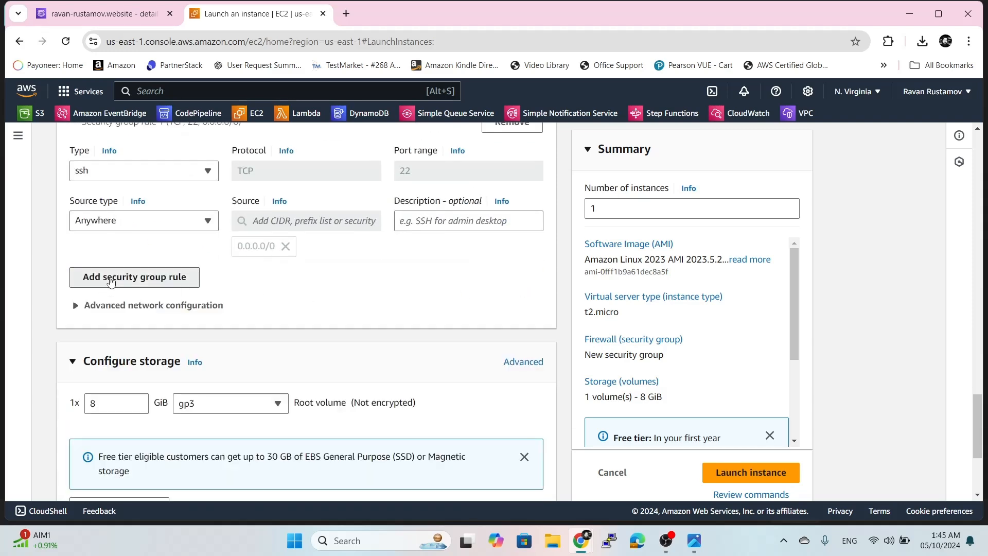
left_click(111, 281)
left_click(170, 338)
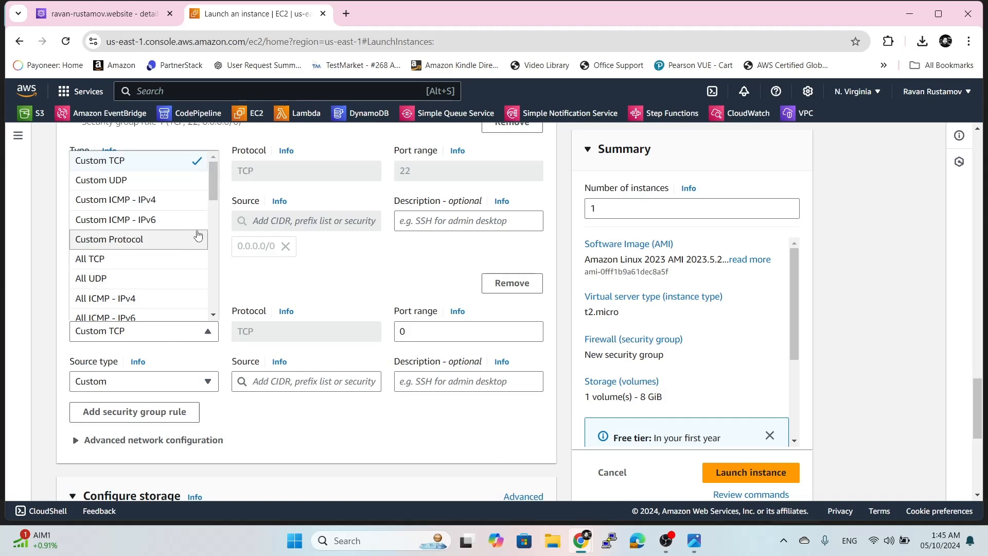
scroll(155, 237, "down", 5)
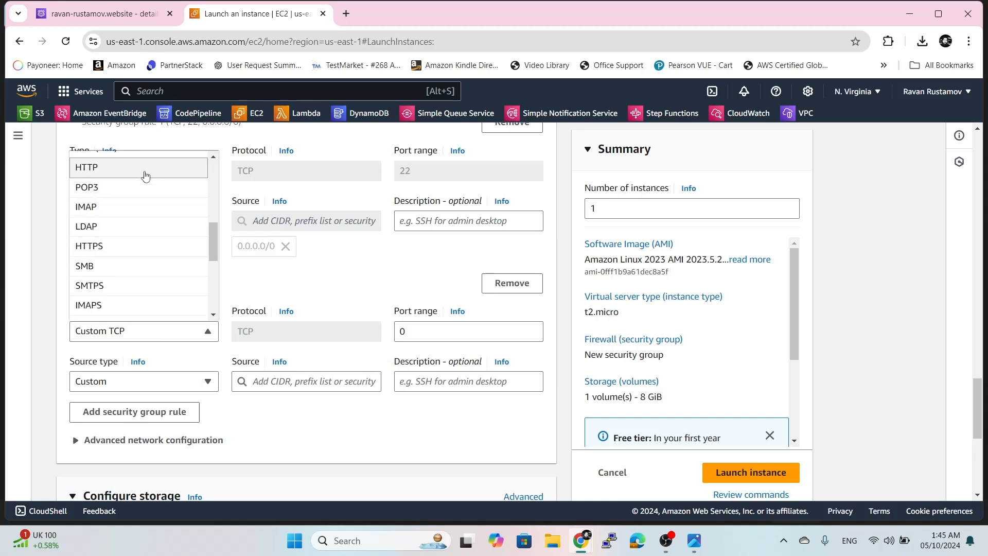
left_click(146, 170)
left_click(183, 382)
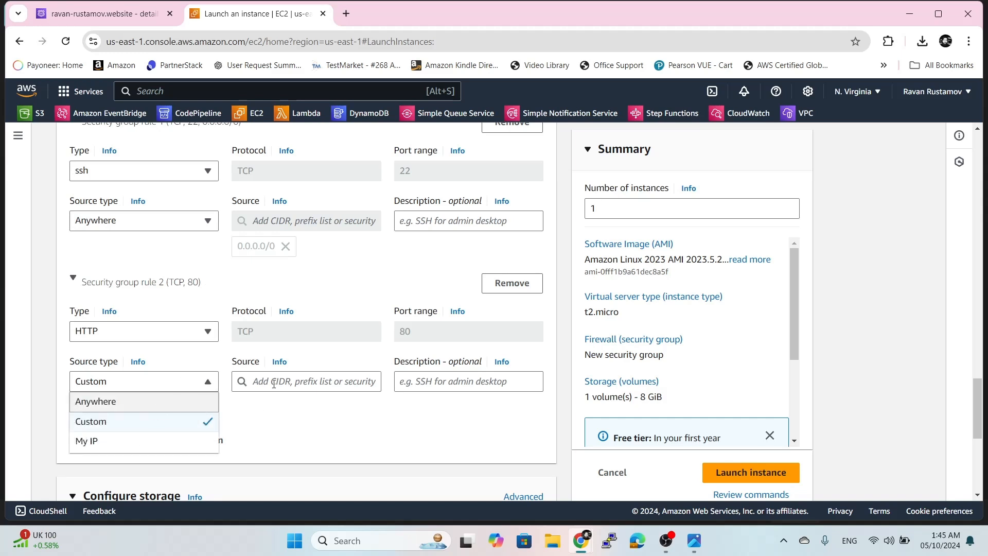
left_click(155, 404)
Add a third inbound security group rule of type All ICMP - IPv4 with source type Anywhere.
scroll(163, 405, "down", 5)
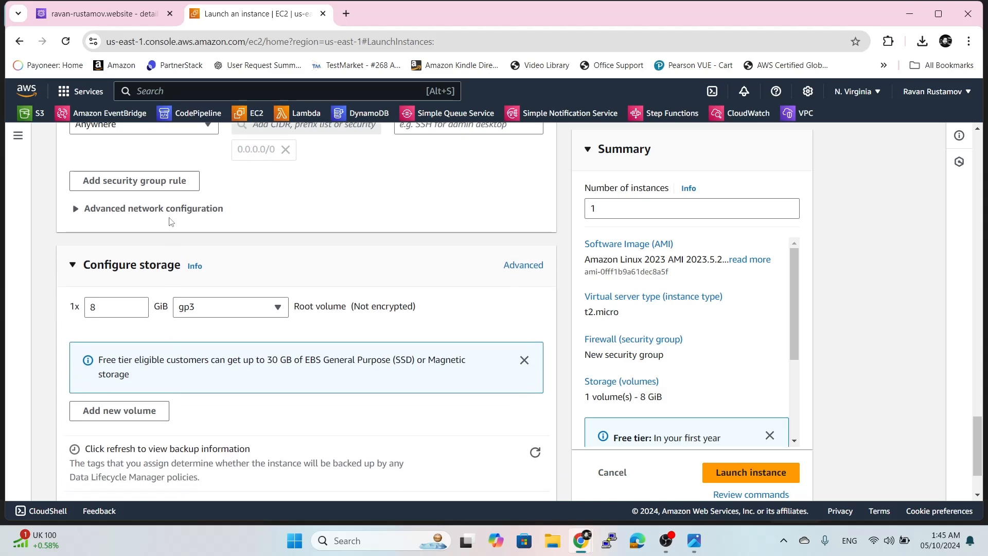
left_click(161, 187)
left_click(136, 234)
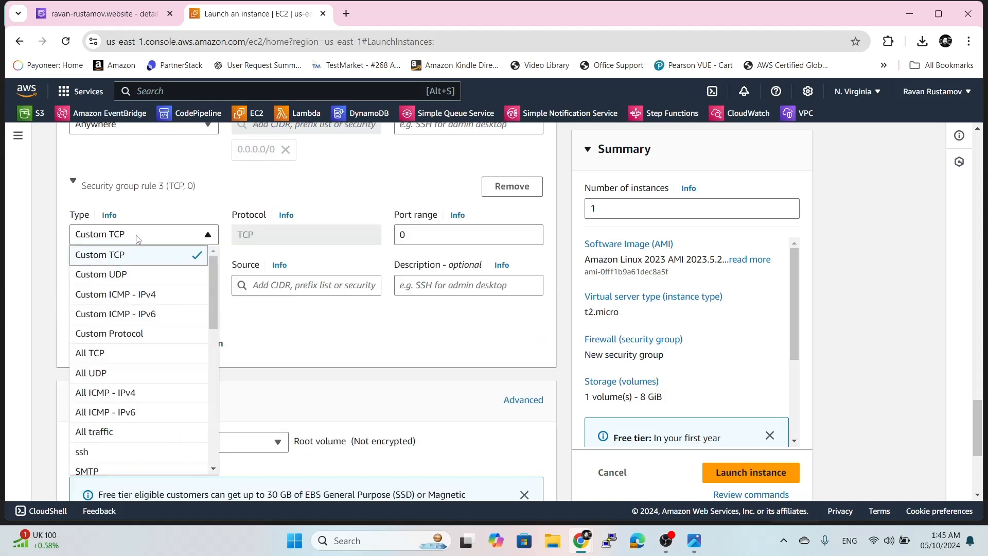
left_click(131, 398)
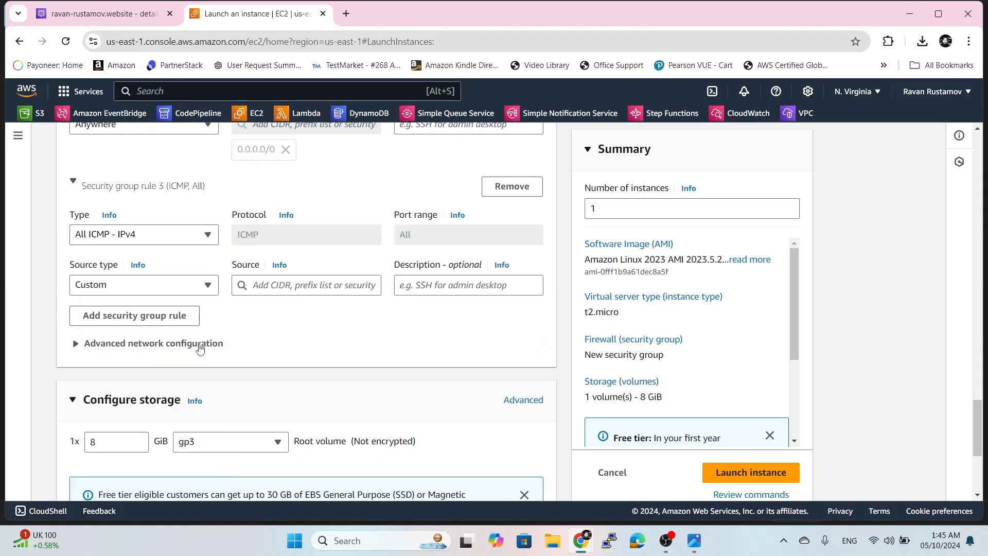
left_click(196, 291)
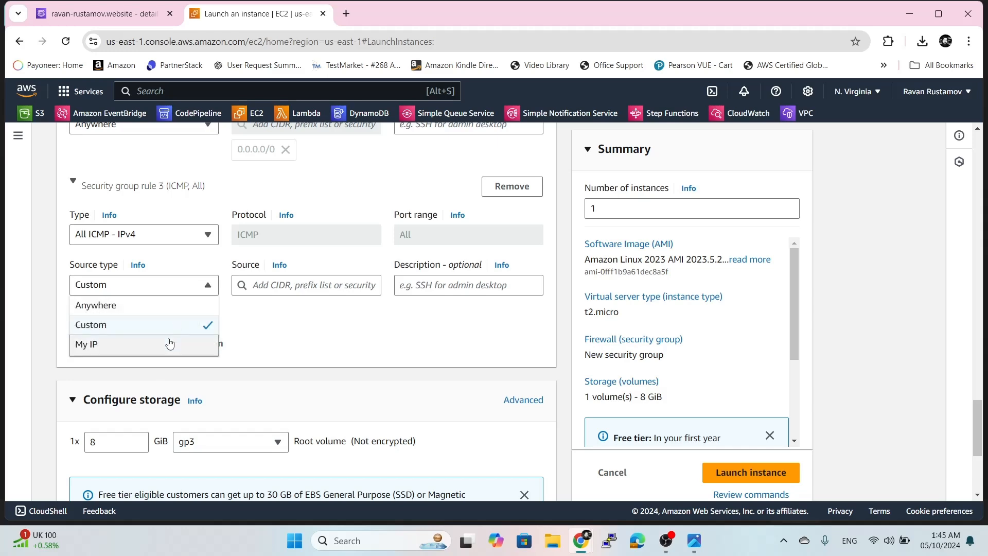
left_click(175, 308)
Expand the advanced details and enter a bash user data script that installs, starts and enables httpd and writes a greeting to /var/www/html/index.html.
scroll(366, 350, "down", 5)
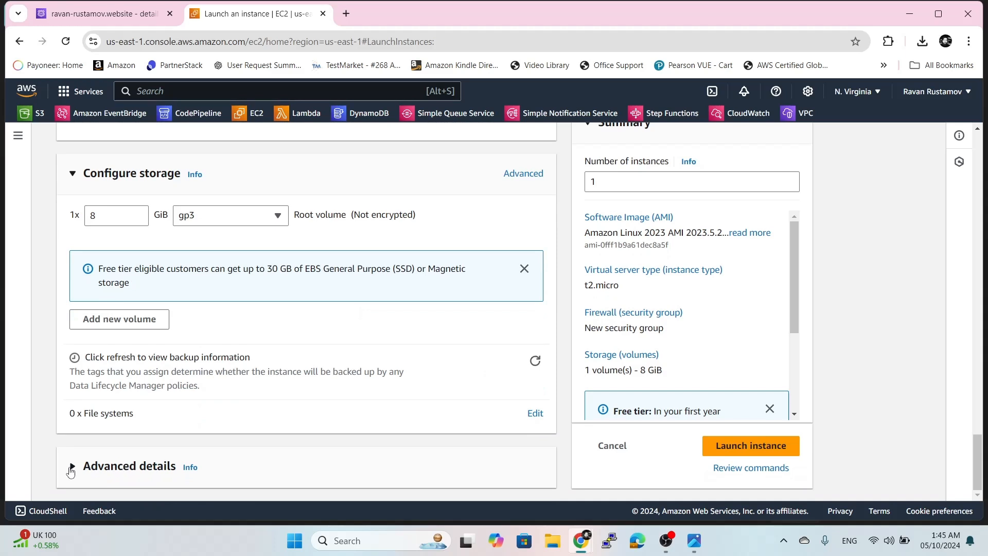
left_click(87, 471)
left_click(101, 470)
left_click(105, 467)
scroll(259, 422, "down", 20)
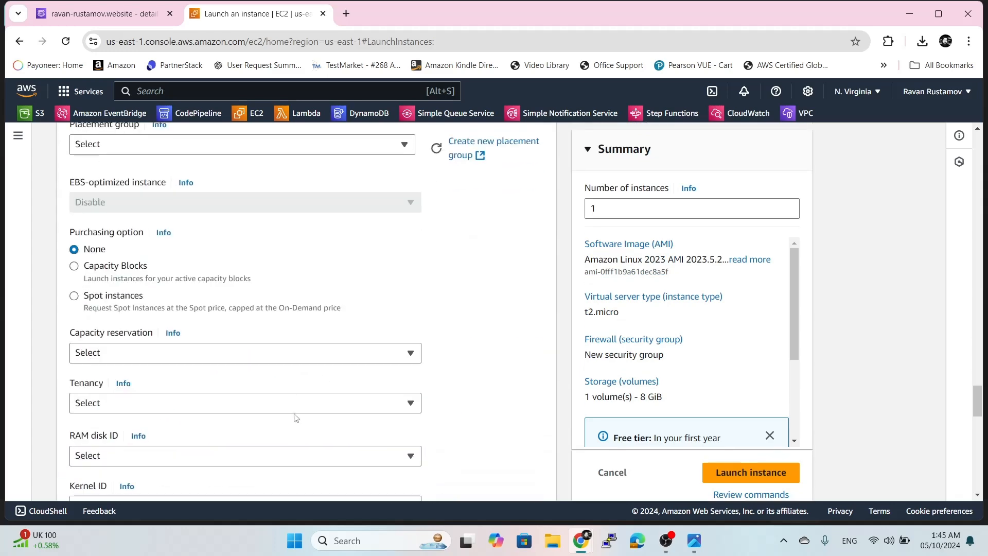
left_click(195, 293)
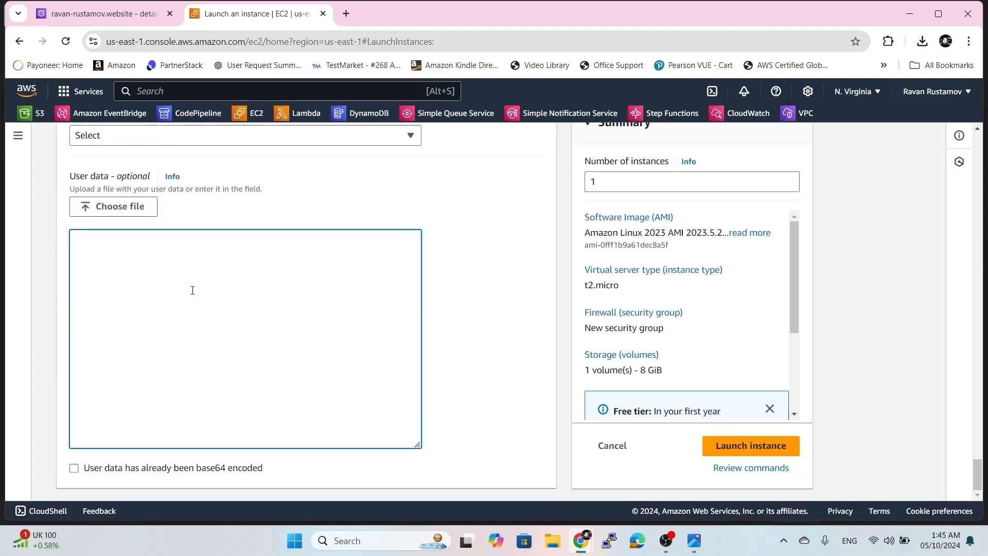
type("#!/bin/bash yum update -y yum install -y httpd systemctl start httpd systemctl enable httpd echo \"Hello from EC2 instance in AZ $(curl -s http://169.254.169.254/latest/meta-data/placement/availability-zone)\" > /var/www/html/index.html")
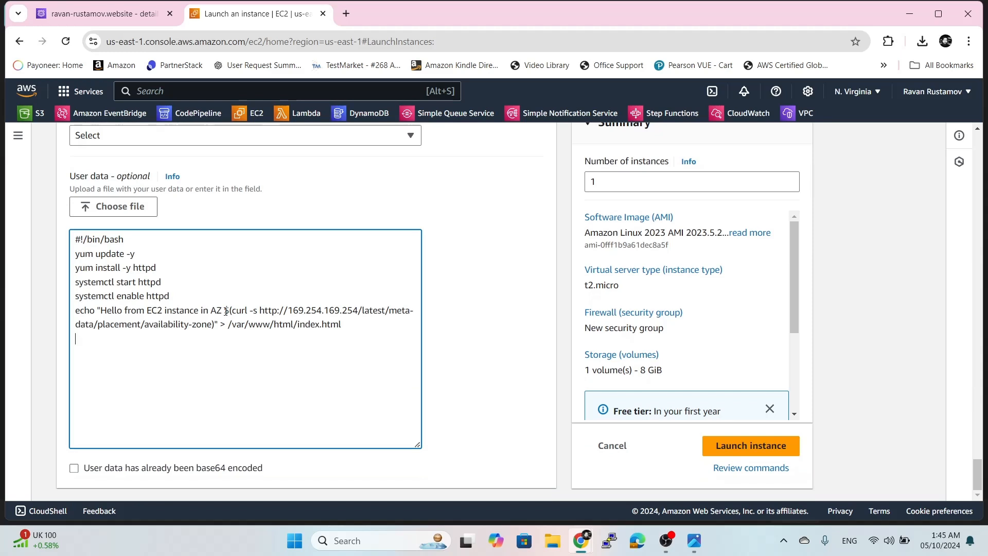
Change the greeting in the user data script to read "Hello from EC2 instance in AZ- 2" before the availability-zone lookup.
type(": ")
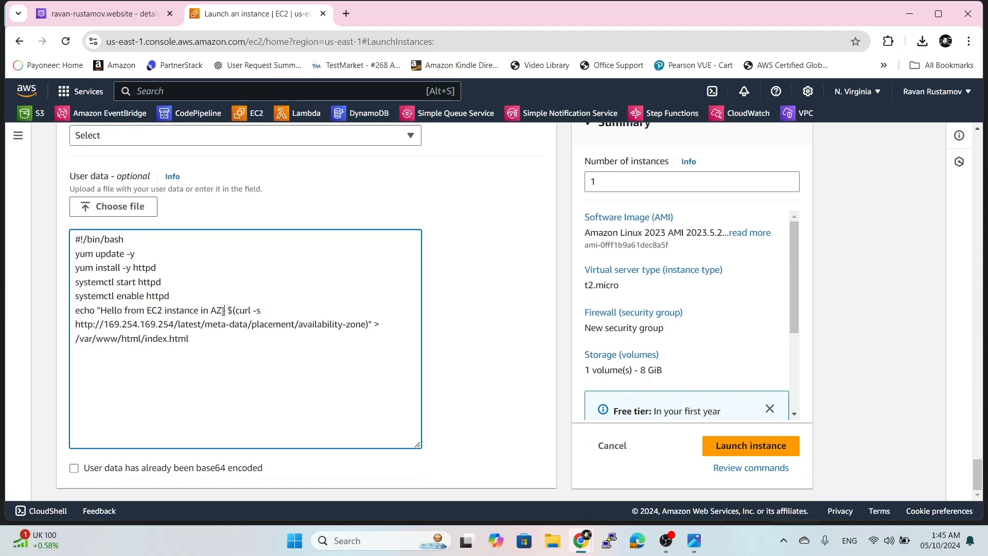
type("2")
left_click(481, 318)
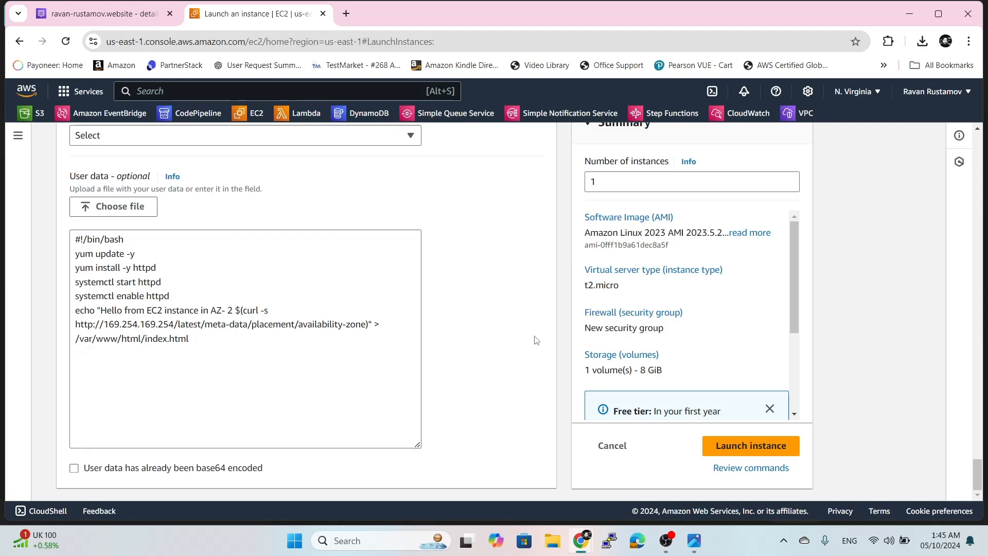
Launch the AZ-2 instance, return to the list of all instances, and refresh it.
left_click(786, 447)
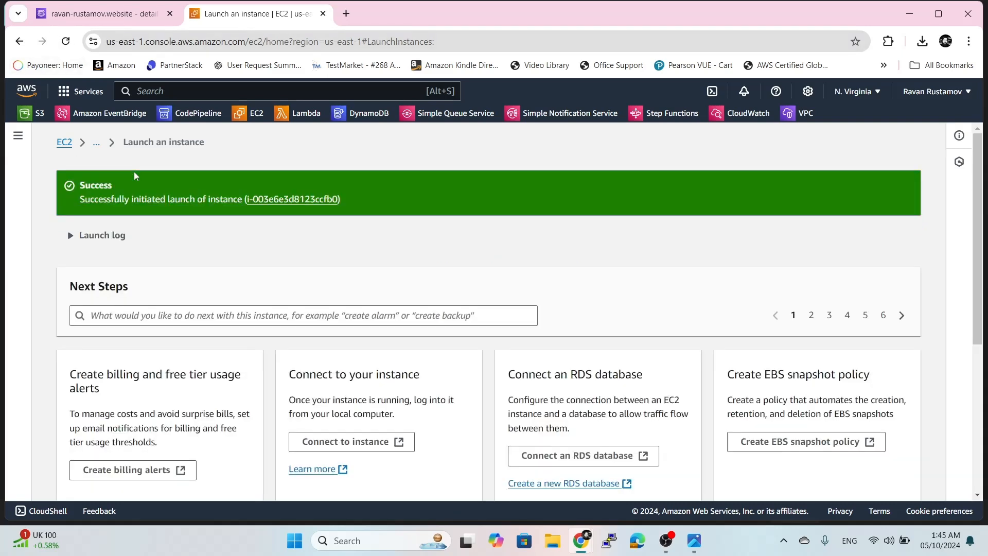
scroll(783, 242, "down", 5)
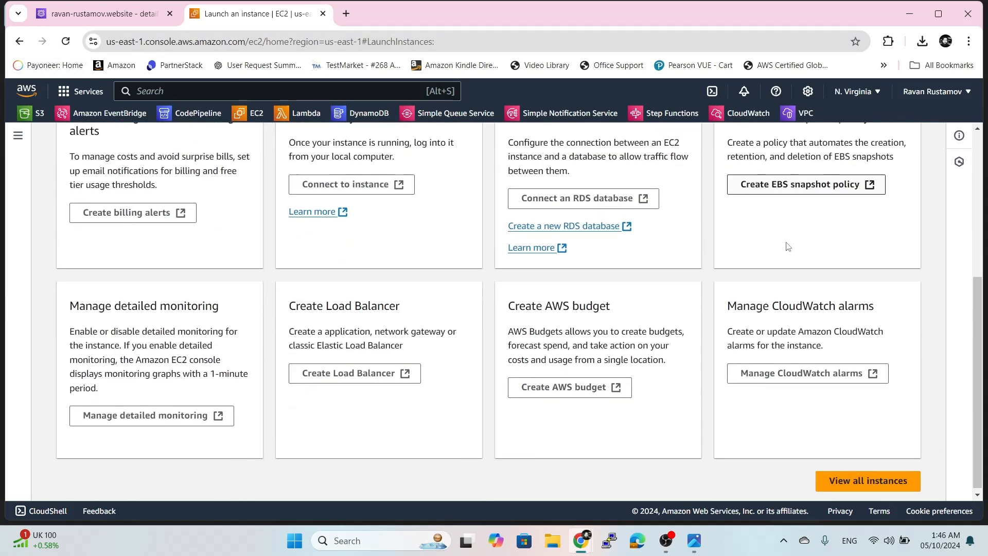
left_click(873, 479)
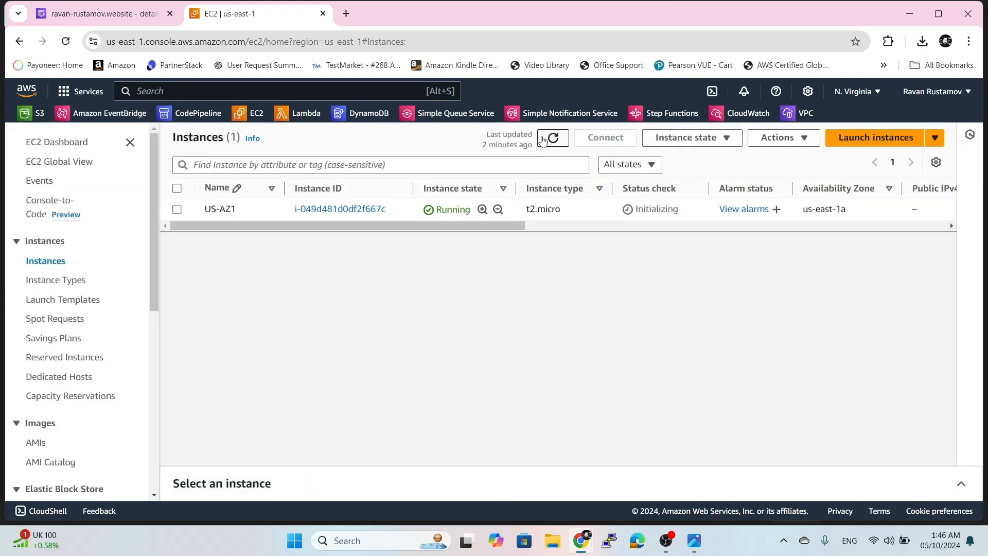
left_click(552, 139)
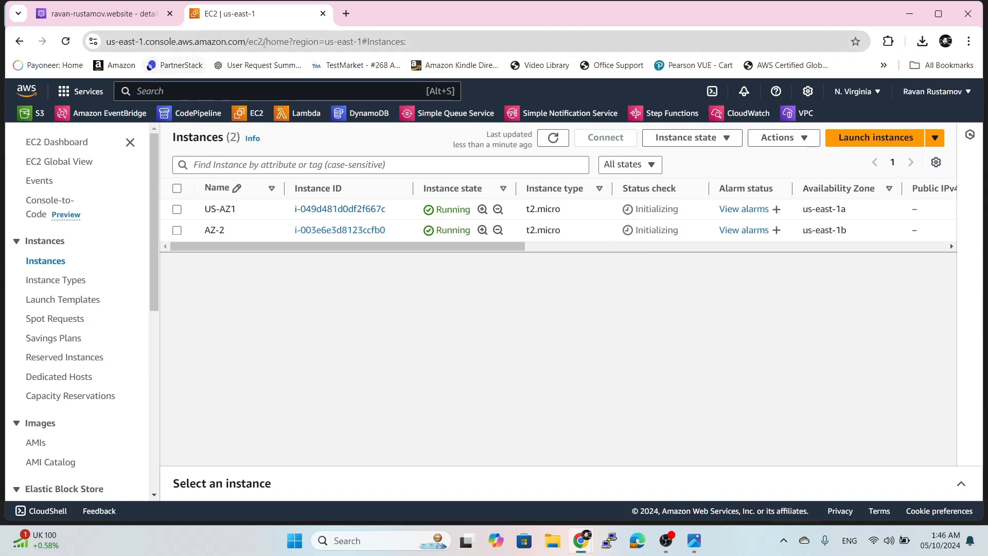
Switch back to Route 53, start creating a health check, and name it "Primary Server Health Chec".
left_click(106, 10)
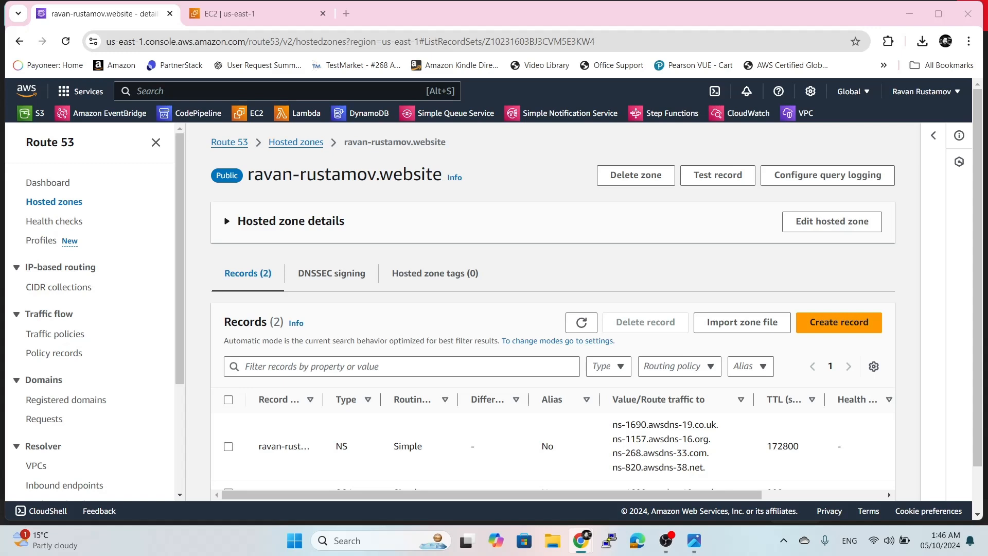
left_click(66, 222)
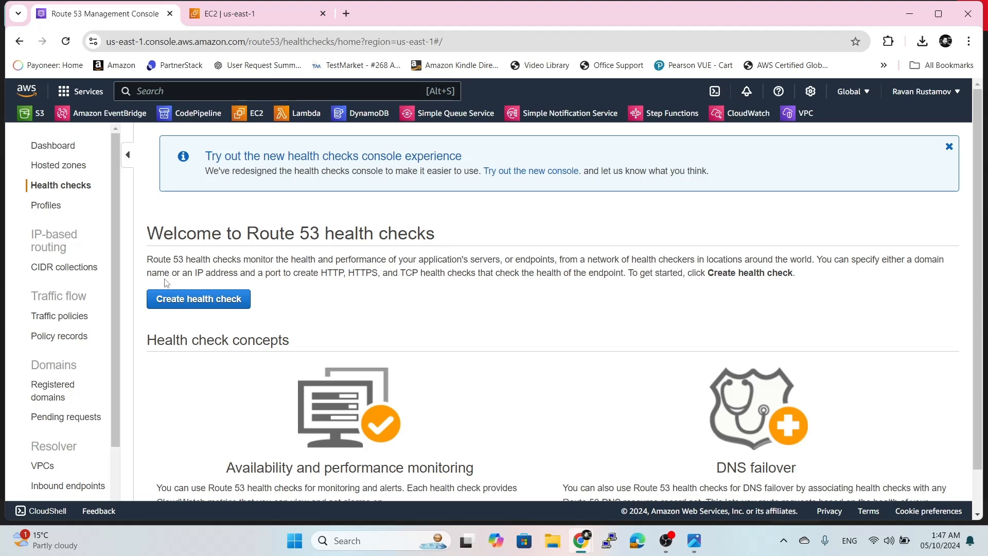
left_click(200, 308)
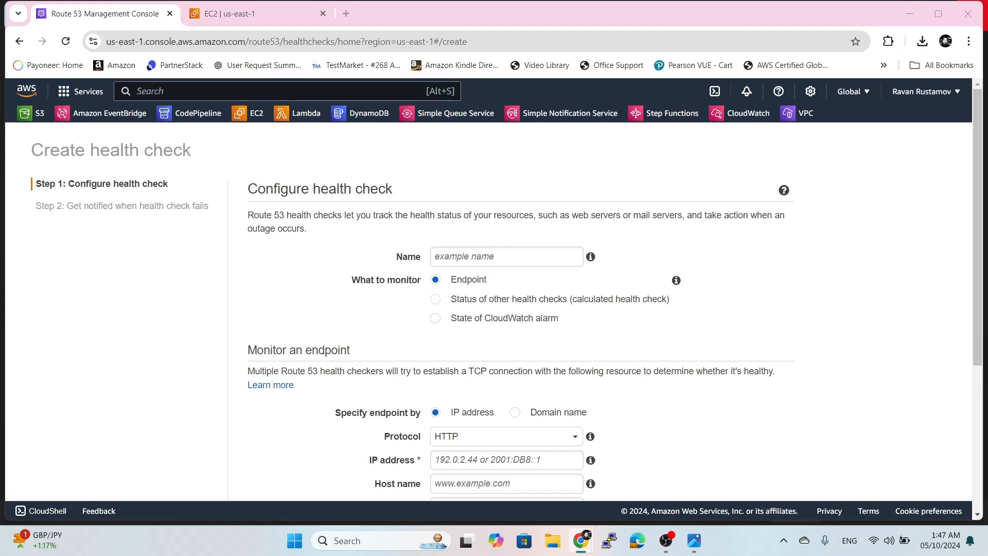
left_click(506, 258)
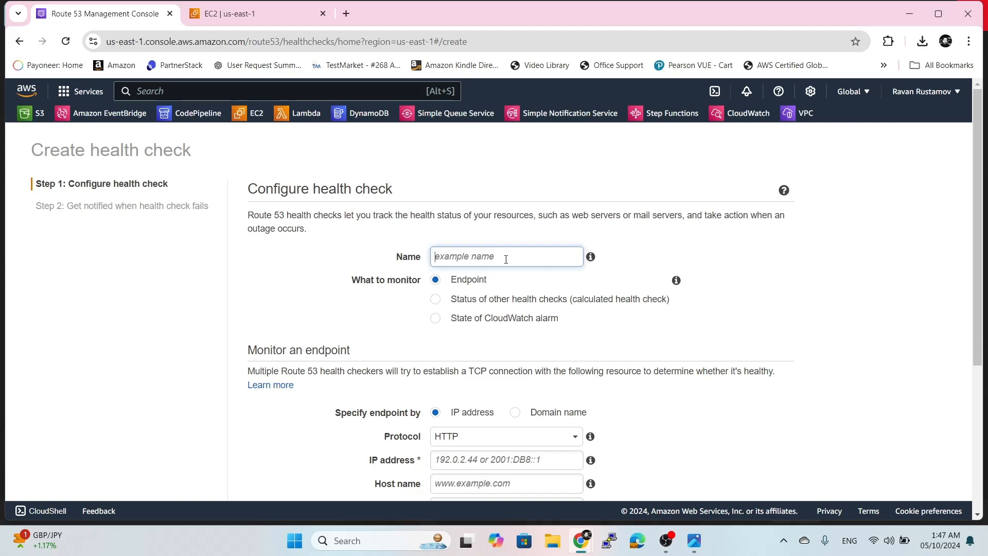
type("Primary Server Health Chec")
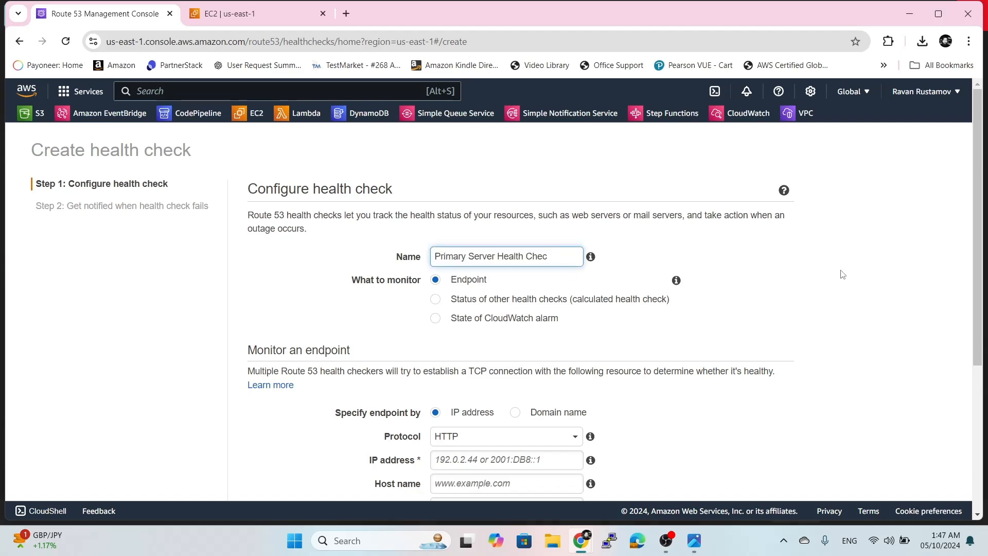
left_click(842, 275)
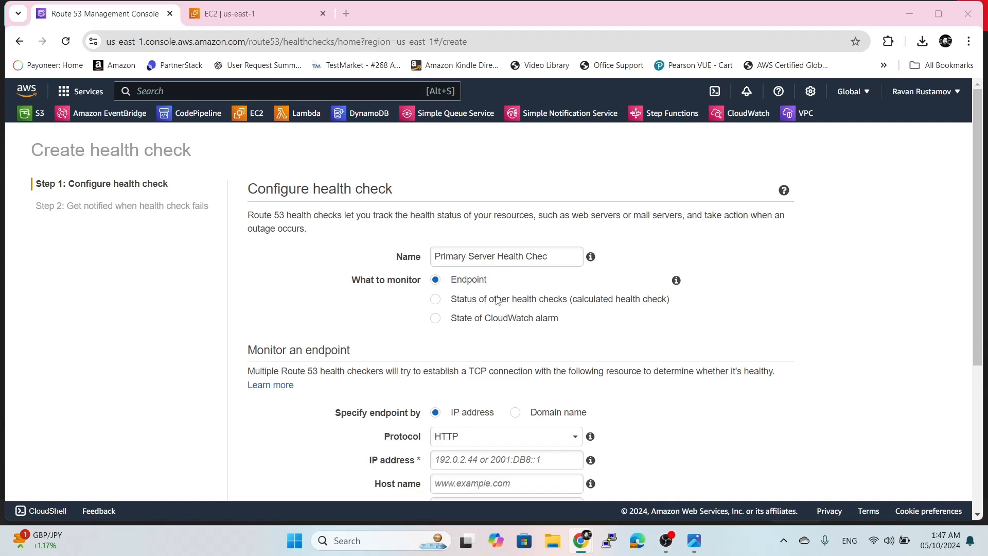
Set the IP address of the monitored HTTP endpoint to 84.32.84.32.
scroll(503, 299, "down", 4)
scroll(503, 299, "up", 4)
scroll(502, 308, "down", 2)
left_click(481, 330)
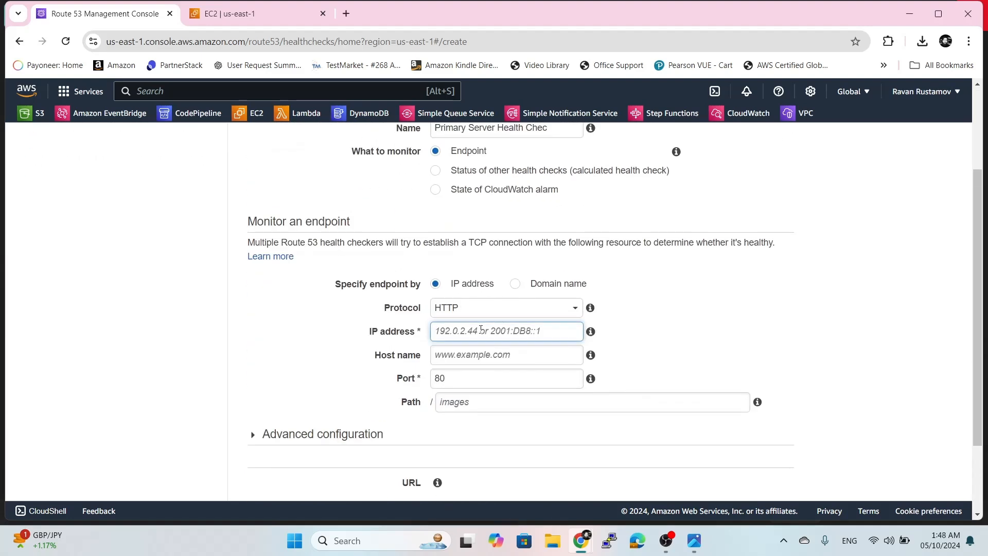
type("84.32.84.32")
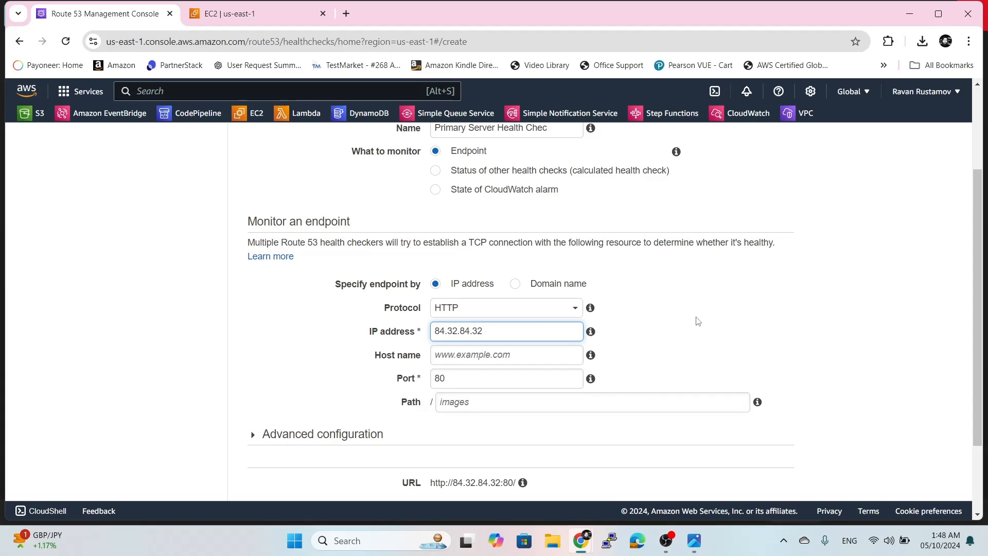
left_click(698, 321)
scroll(729, 314, "up", 2)
scroll(728, 316, "down", 2)
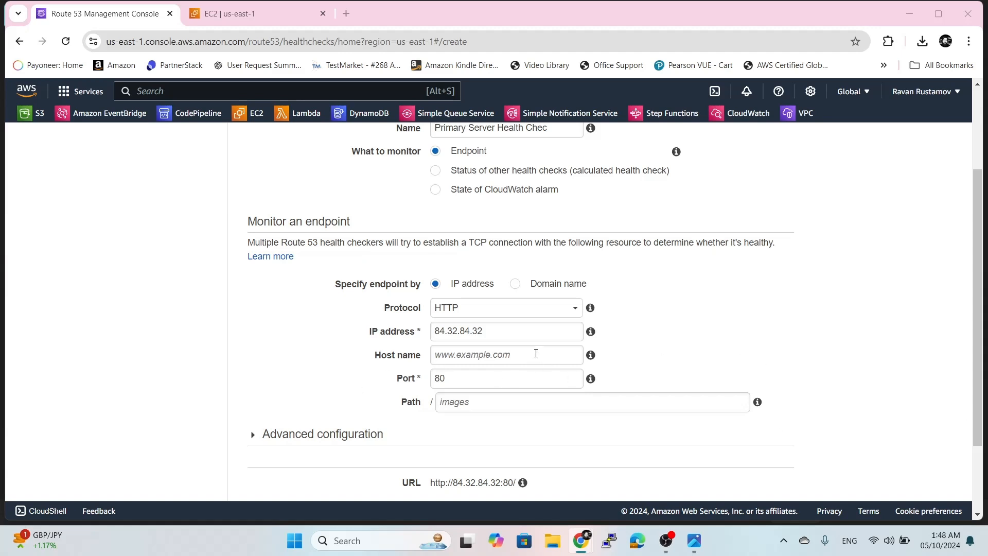
Set the endpoint's host name to the hosted zone's domain and its path to index.html.
left_click(508, 355)
type("ravan-rustamov.website")
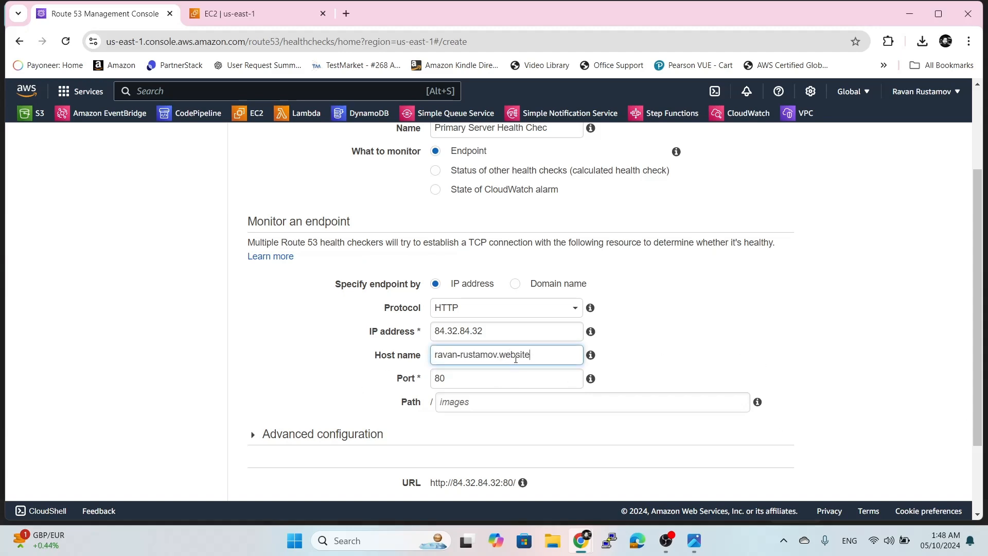
left_click(697, 352)
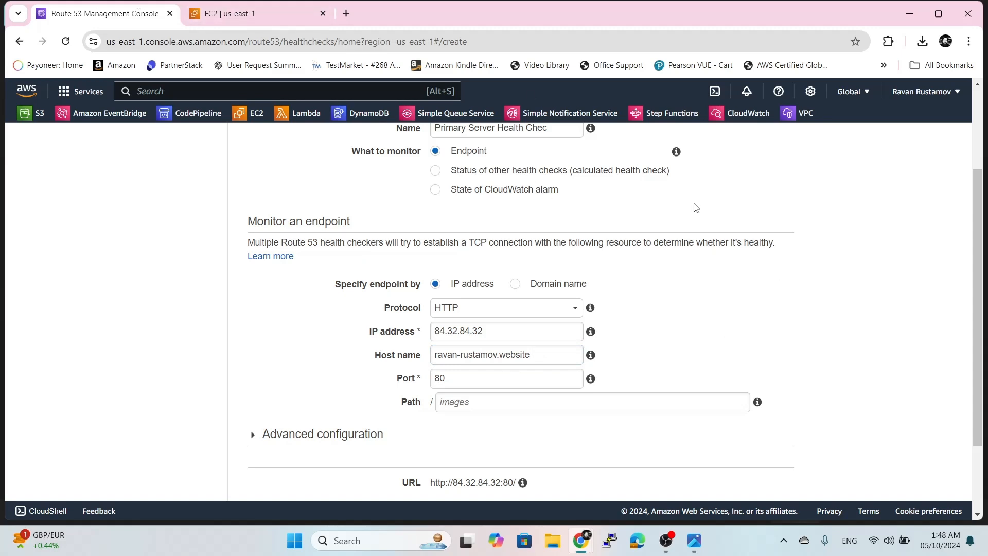
left_click(473, 404)
type("P")
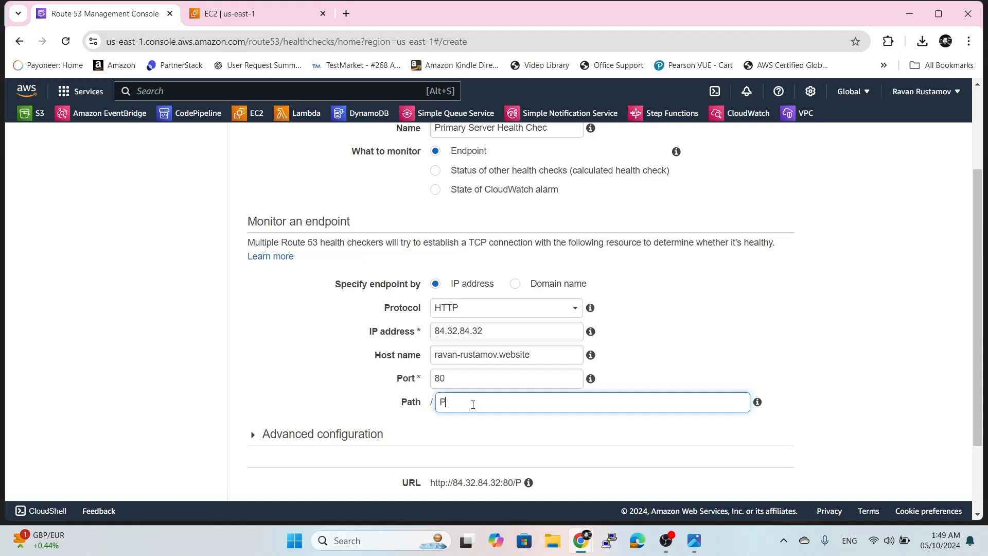
key("BackSpace")
type("index.html")
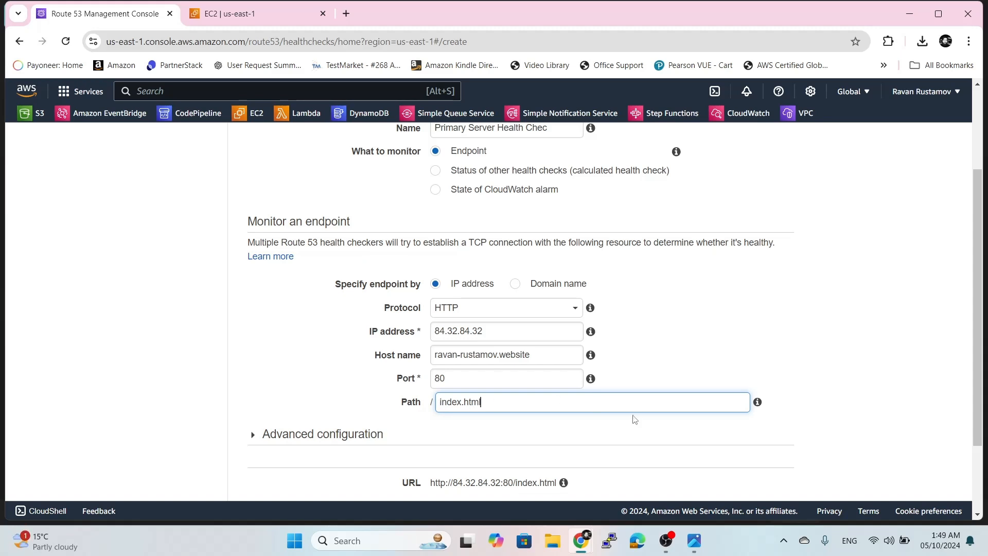
left_click(830, 337)
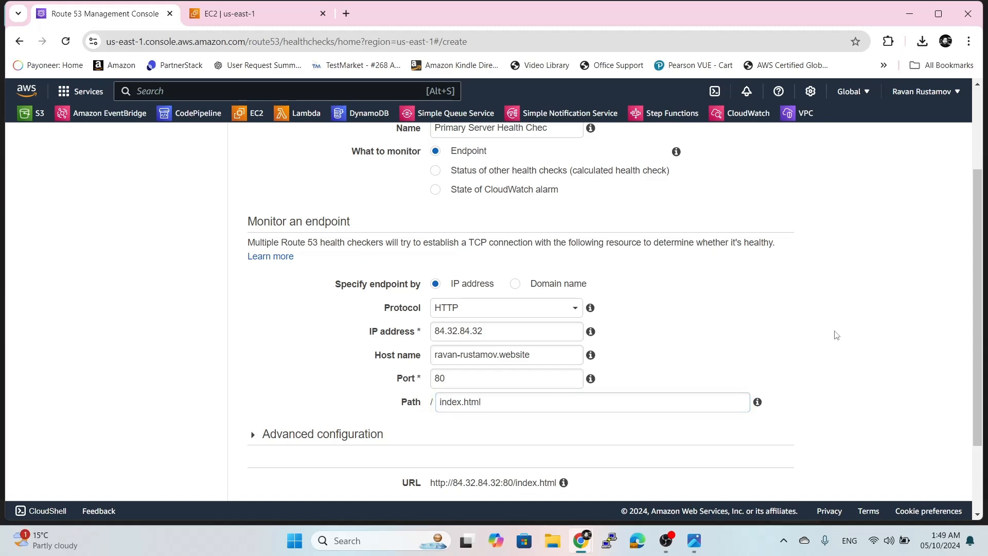
Review the health check configuration and continue to the failure notification settings.
scroll(836, 335, "down", 2)
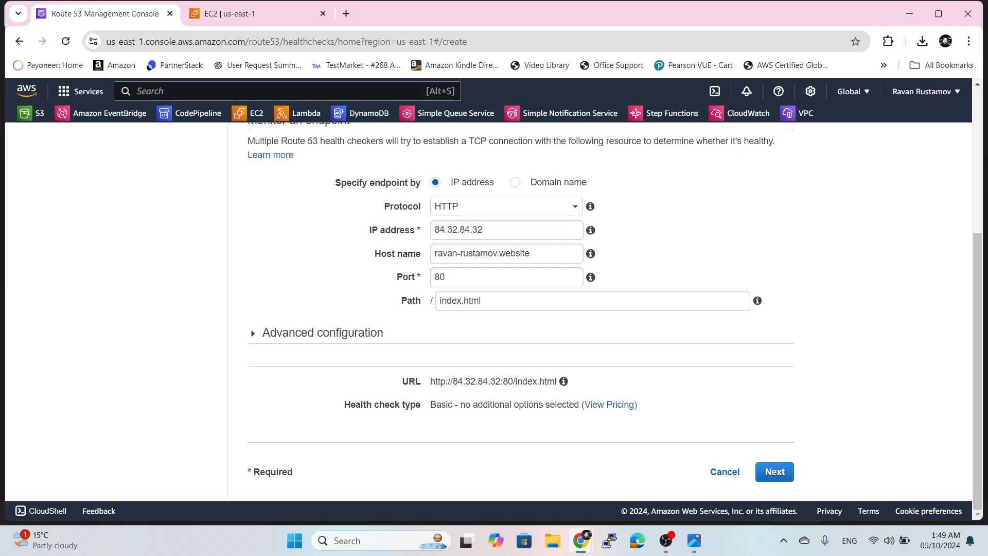
scroll(818, 308, "up", 4)
scroll(839, 322, "down", 4)
left_click(775, 471)
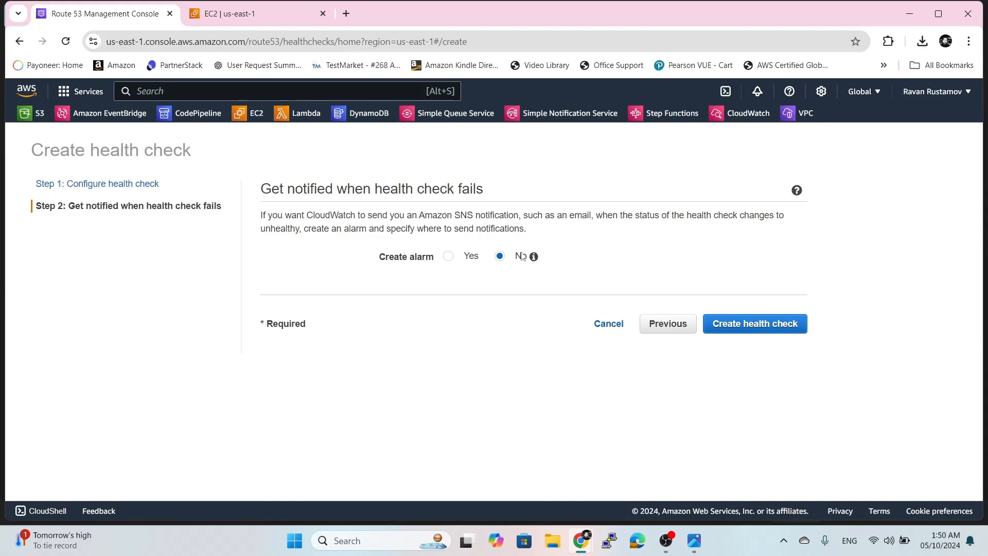
Create the health check without a failure alarm and open its advanced configuration for editing.
left_click(745, 332)
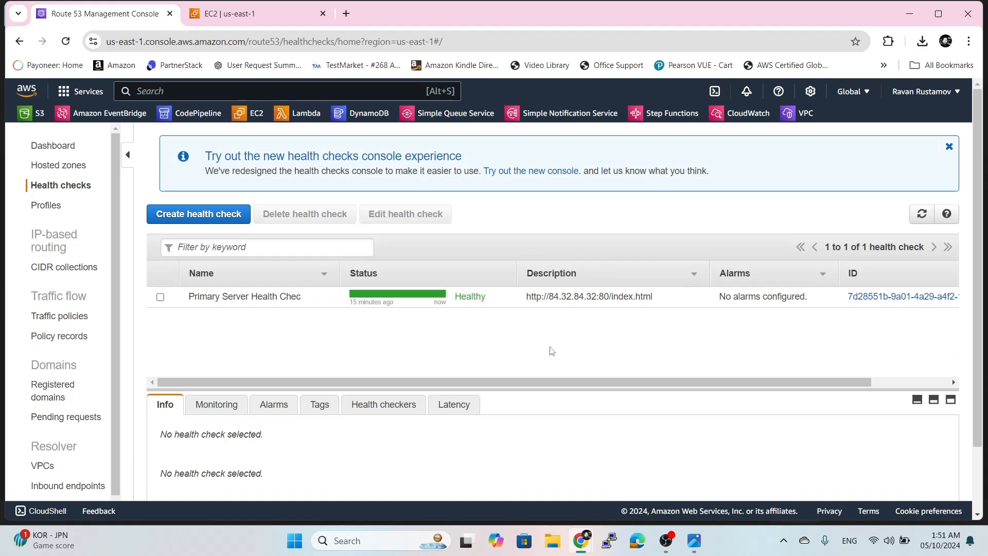
left_click(162, 299)
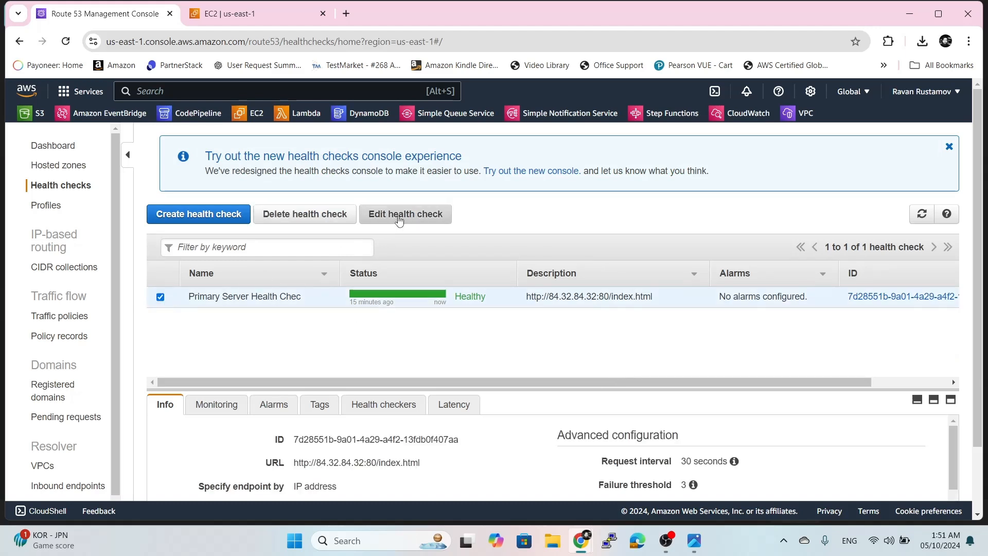
left_click(399, 221)
scroll(420, 313, "down", 2)
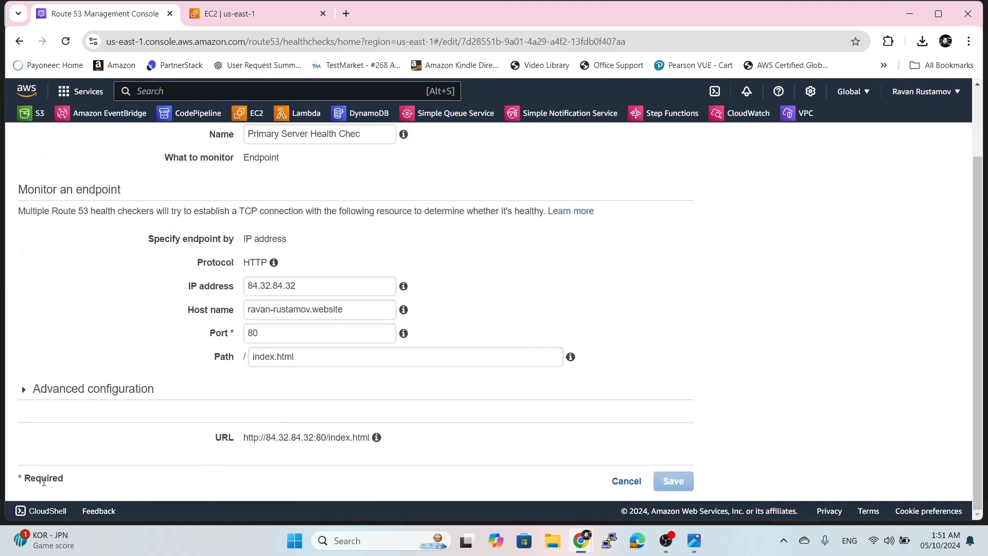
left_click(32, 389)
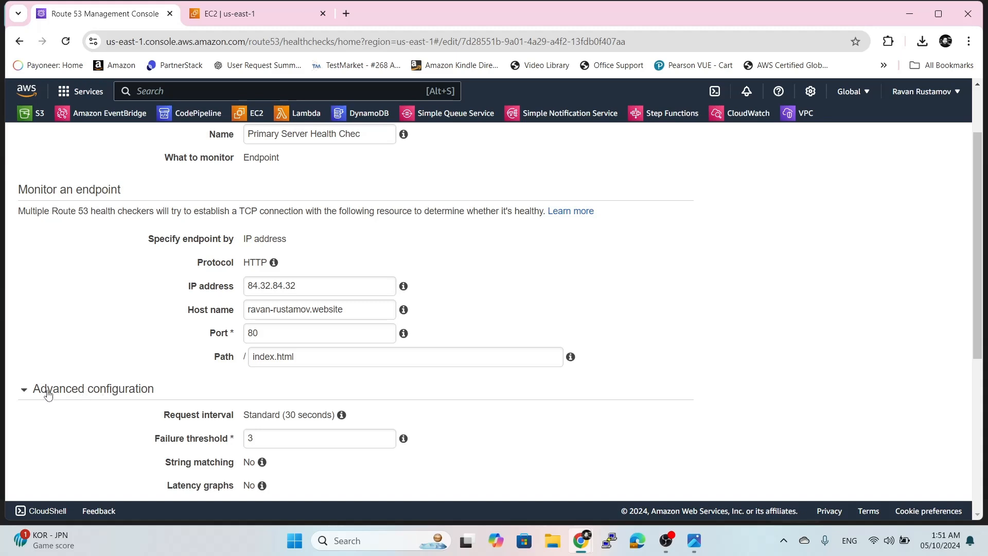
scroll(152, 360, "down", 3)
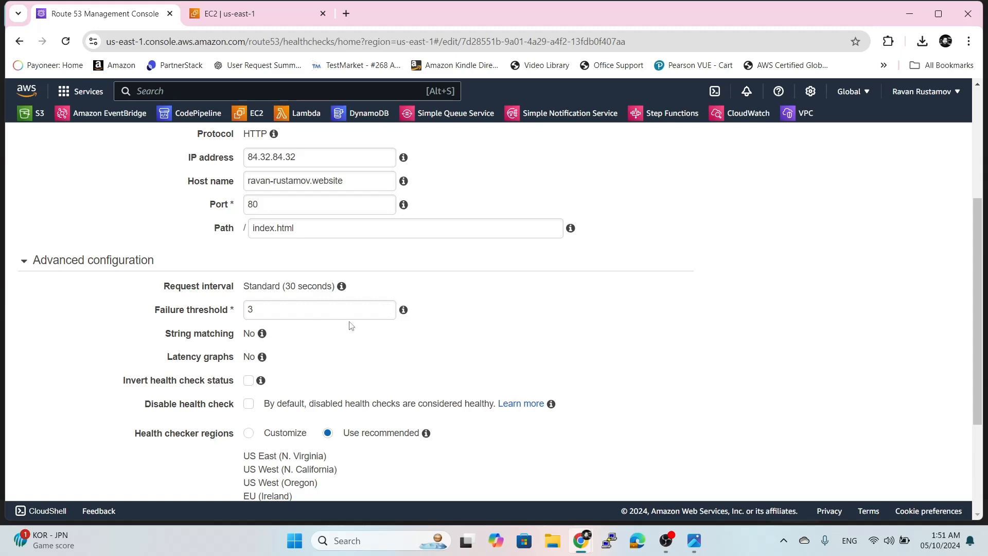
scroll(349, 324, "down", 2)
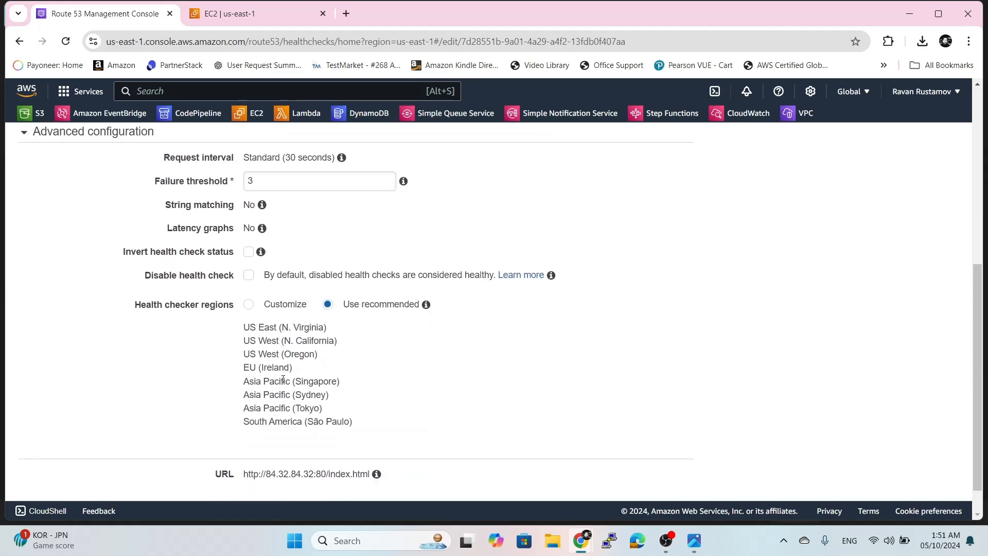
Customize the health checker regions, removing all except US East (N. Virginia) and US West (N. California).
left_click(250, 305)
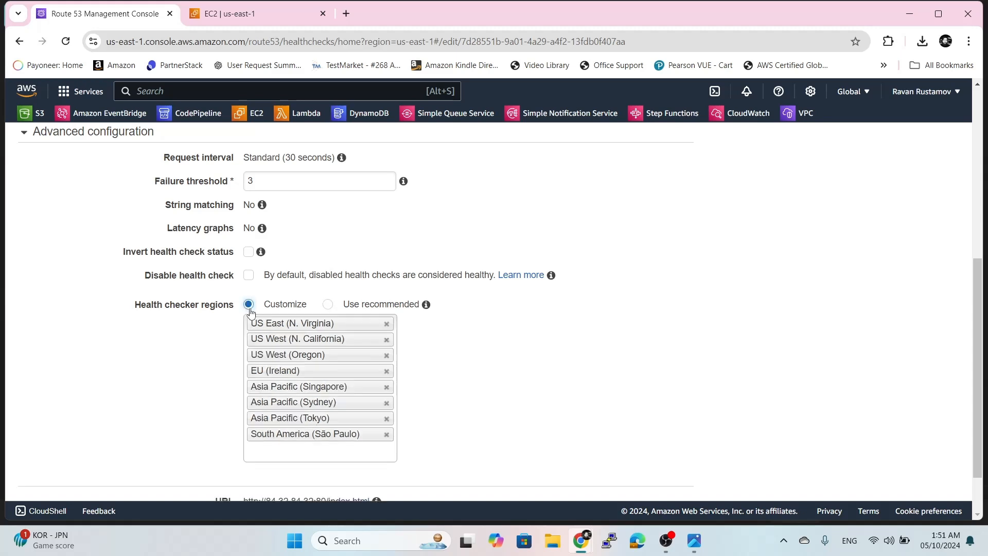
left_click(386, 355)
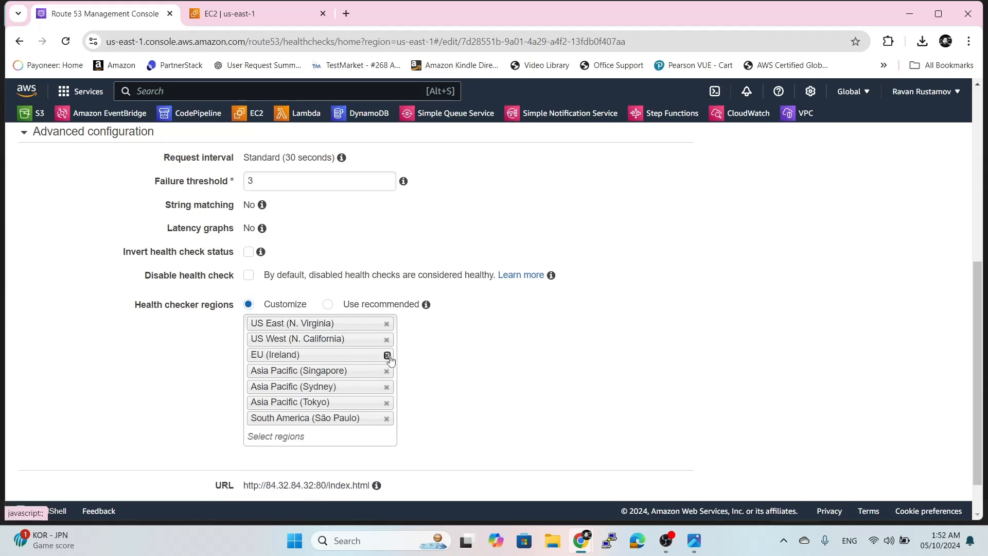
left_click(387, 355)
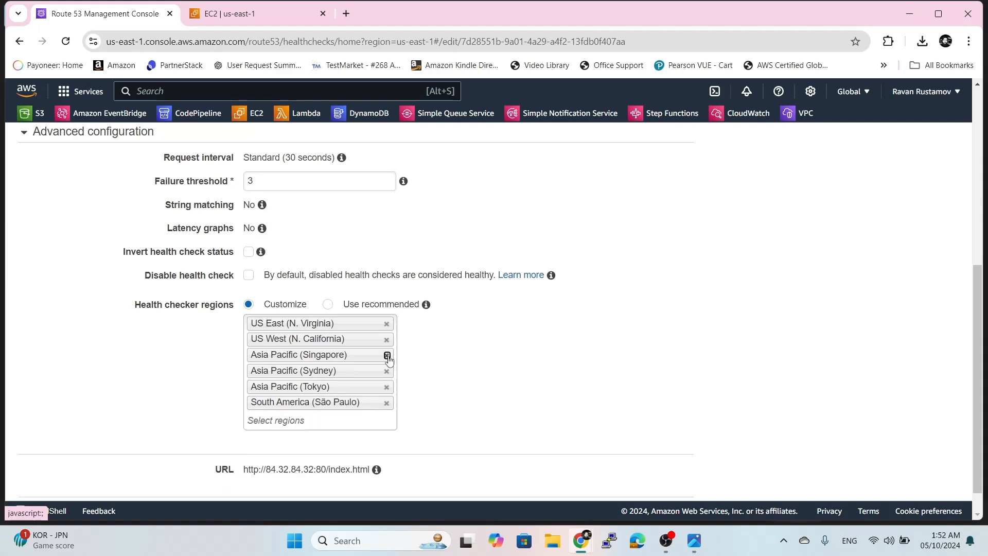
left_click(387, 355)
left_click(387, 355)
left_click(387, 355)
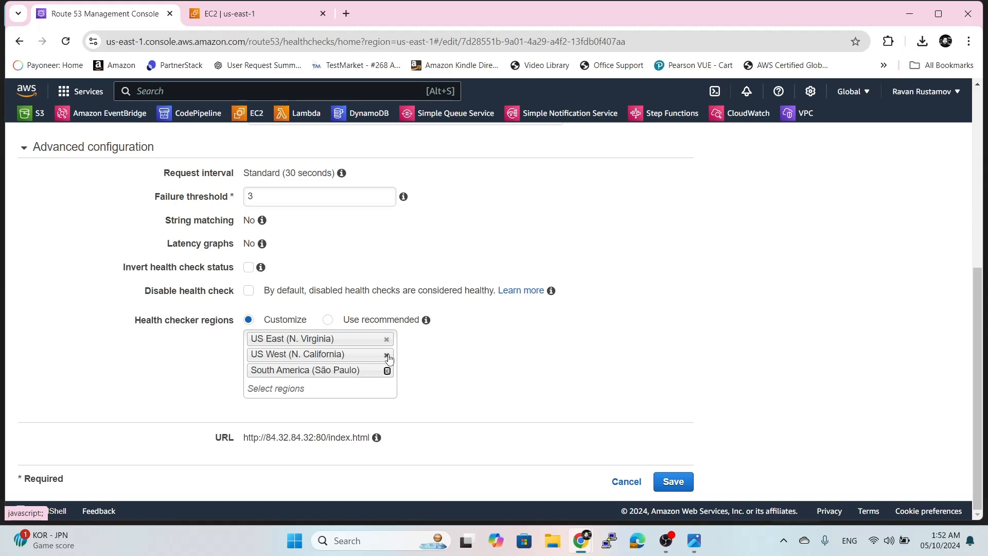
left_click(387, 371)
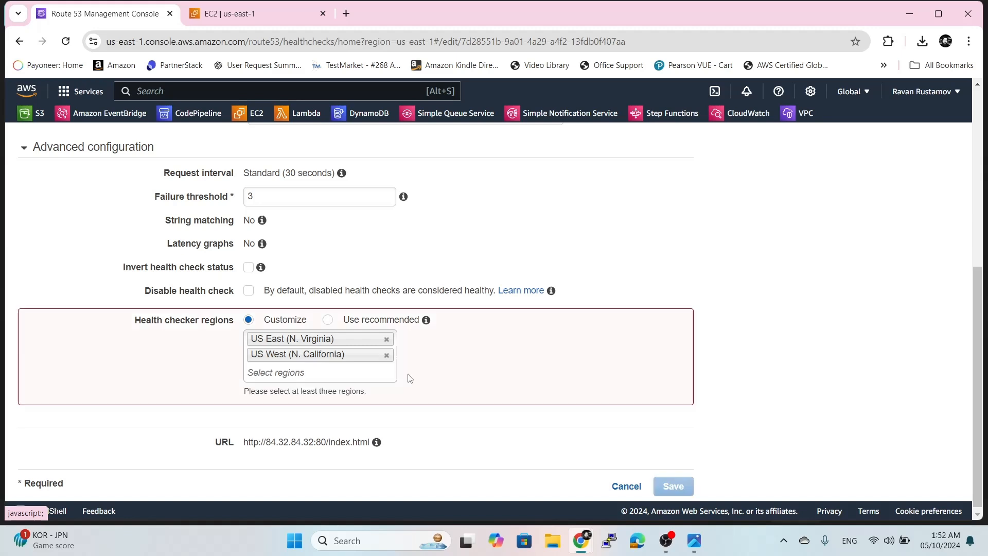
Add EU (Ireland) to the health checker regions and save the health check.
left_click(292, 378)
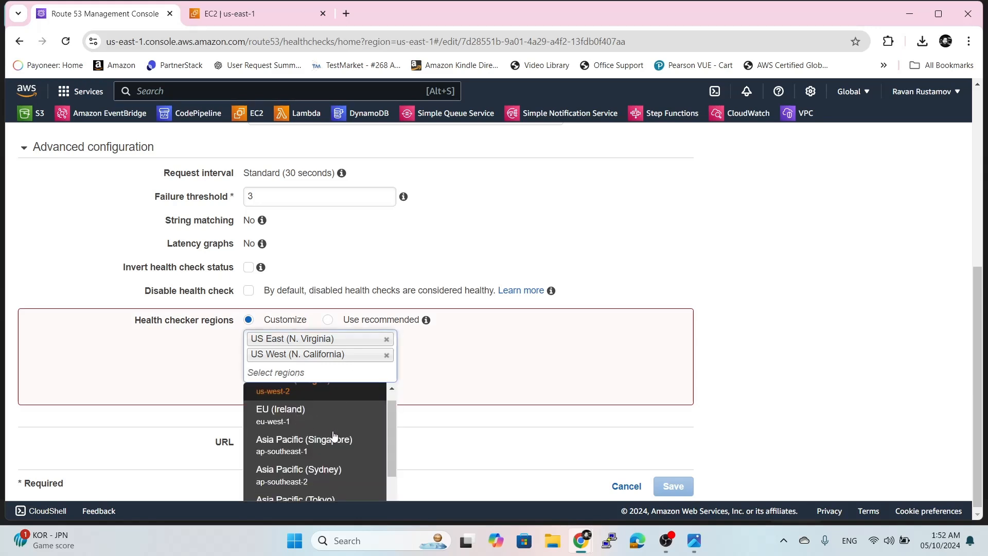
scroll(332, 438, "down", 3)
scroll(344, 458, "up", 2)
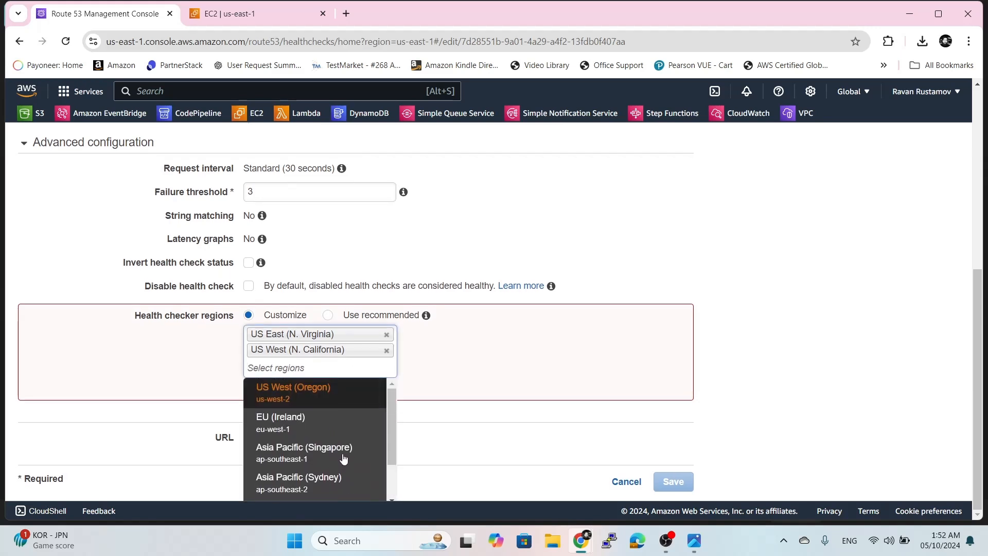
left_click(291, 425)
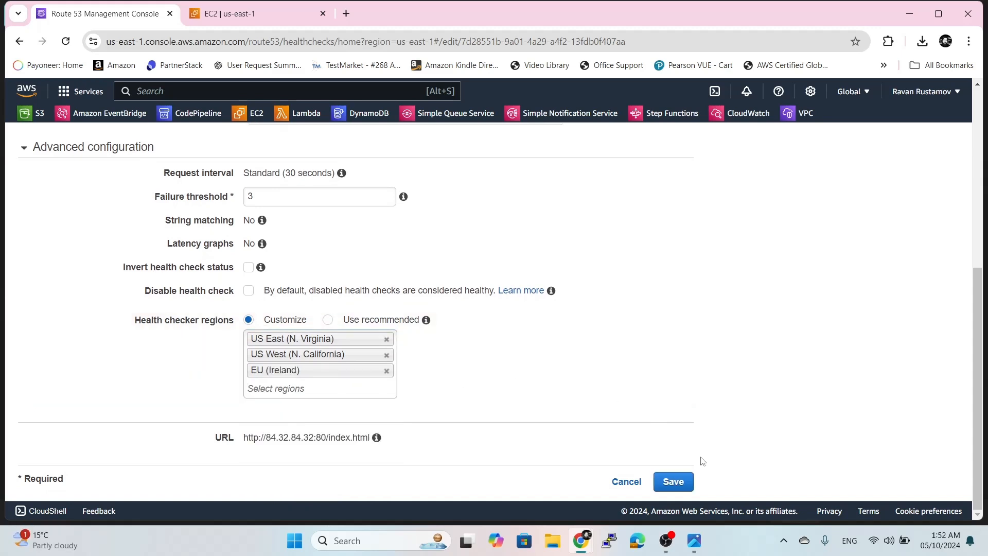
left_click(684, 482)
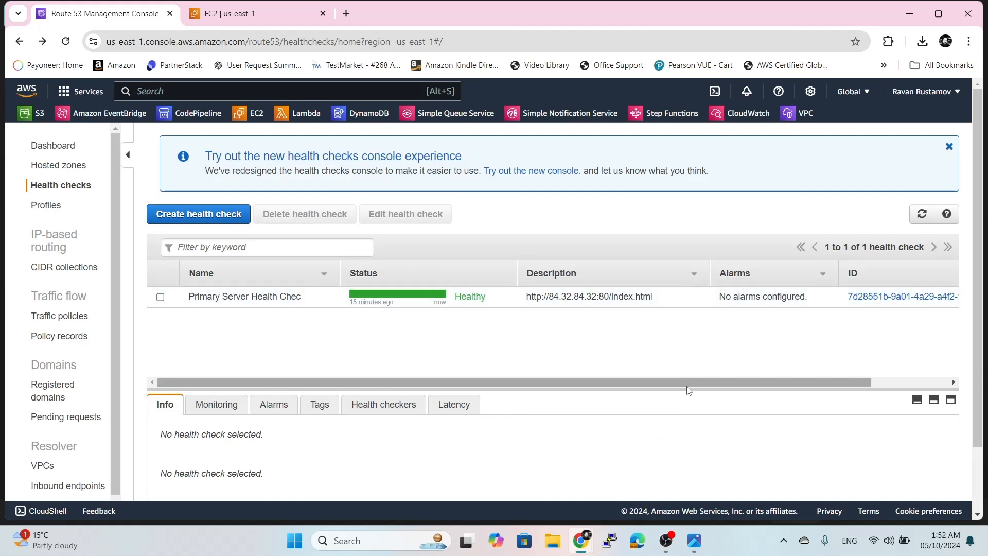
left_click_drag(688, 389, 881, 380)
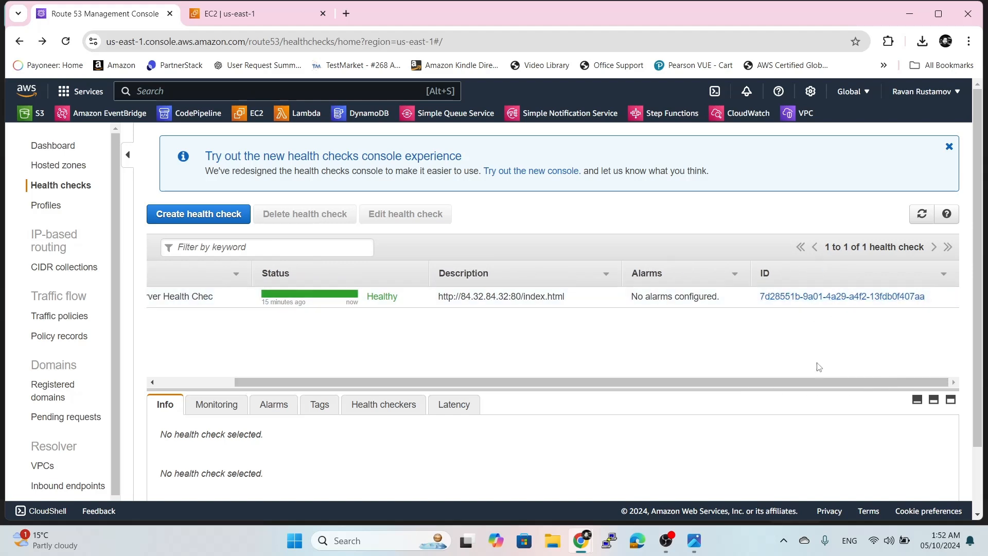
left_click_drag(787, 382, 684, 408)
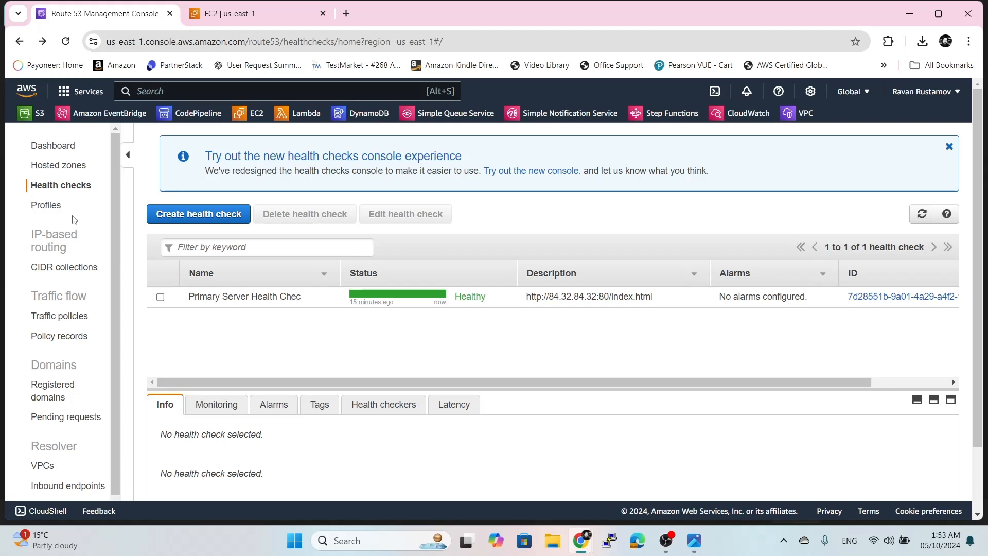
Start a new record in the public hosted zone and enter the zone's domain as the record name.
left_click(72, 168)
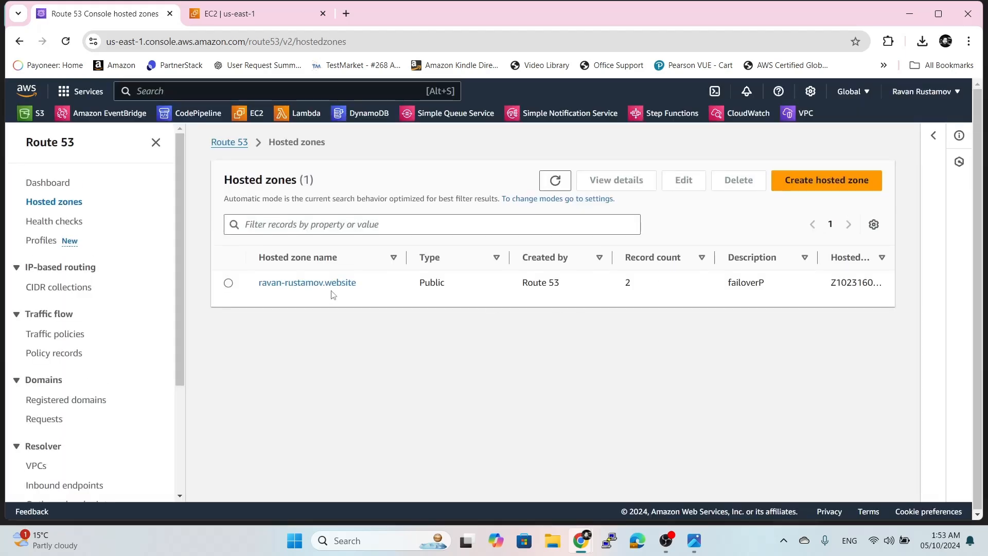
left_click(287, 285)
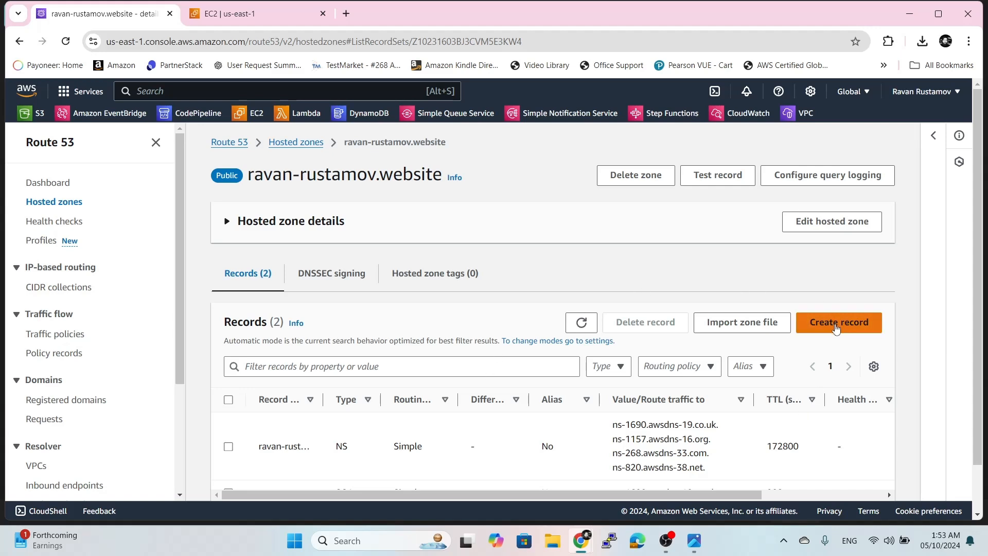
left_click(836, 324)
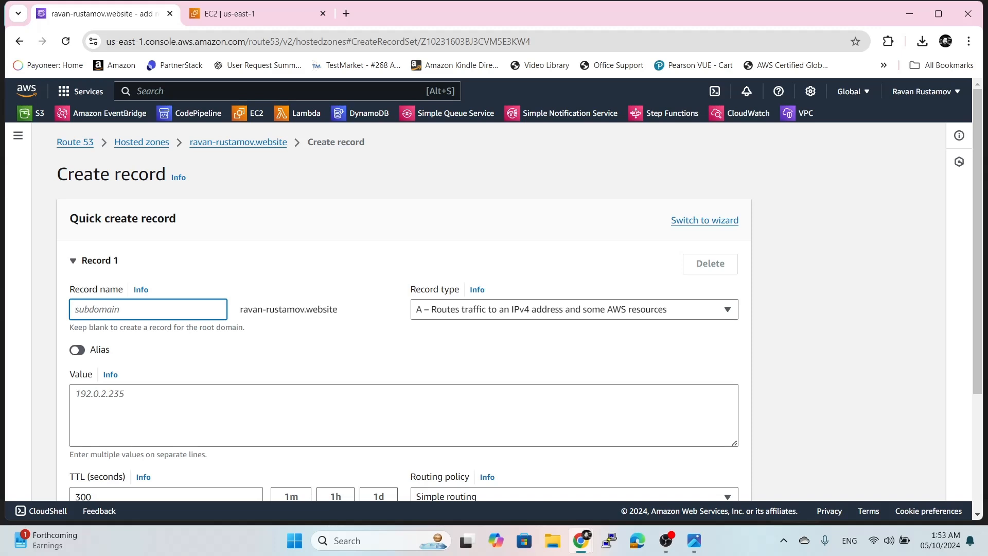
key("alt+Tab")
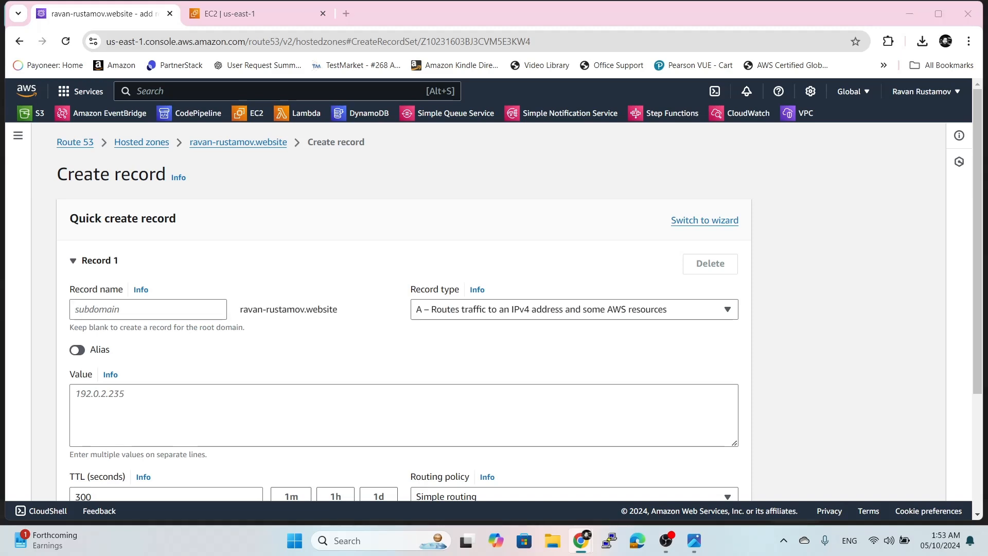
left_click(142, 310)
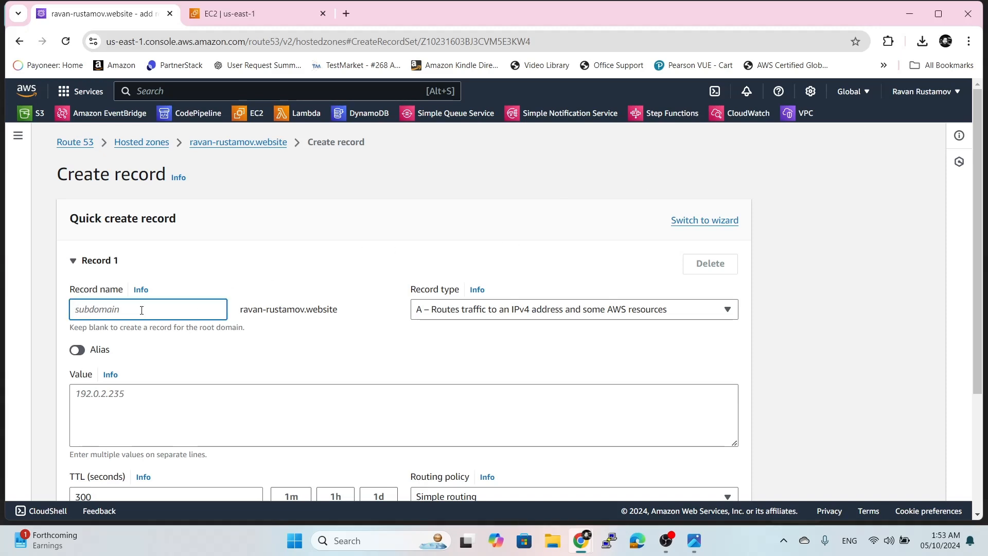
type("ravan-rustamov.website")
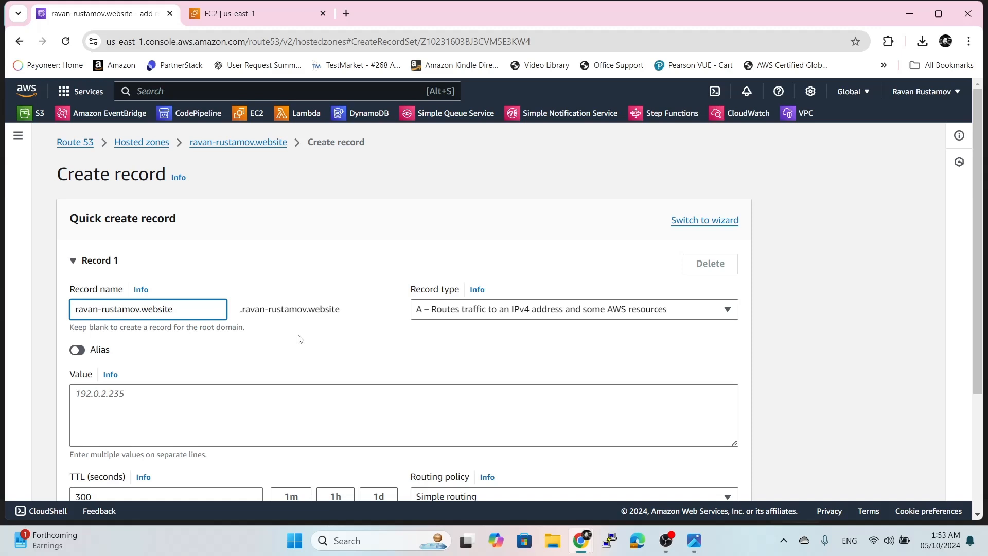
left_click(300, 338)
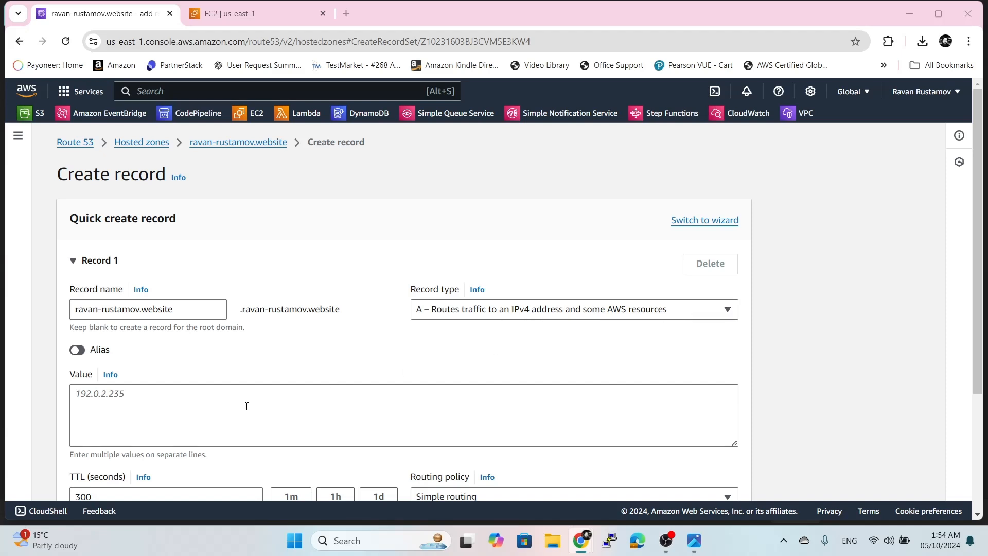
Set the new A record's value to 84.32.84.32.
left_click(104, 400)
left_click(116, 396)
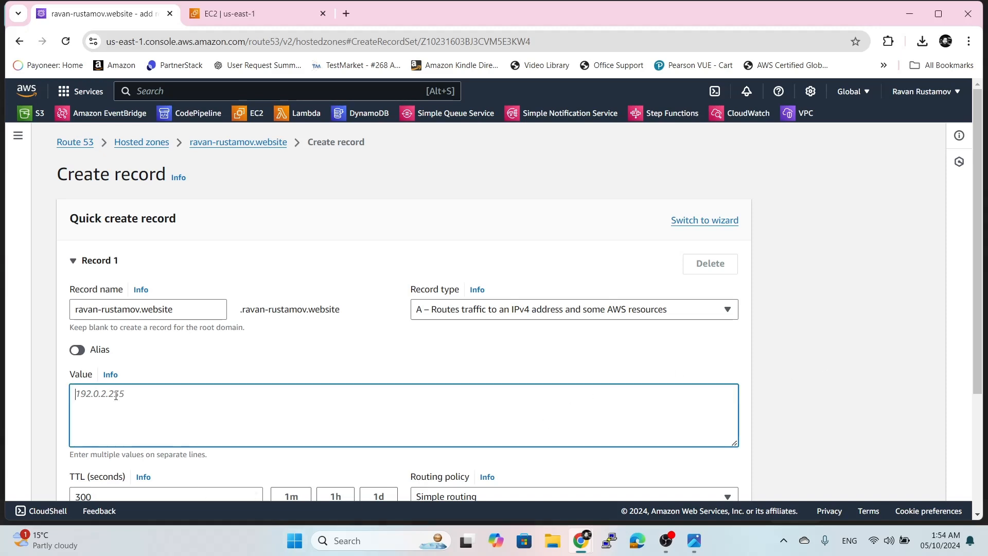
type("84.32.84.32")
left_click(796, 367)
scroll(797, 369, "down", 3)
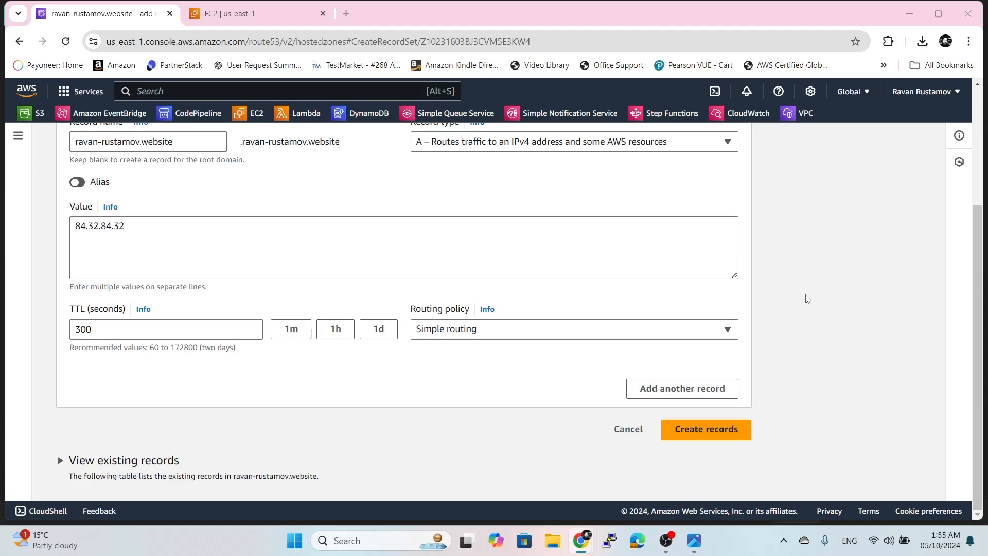
Set the record's routing policy to Failover and its failover record type to Primary.
left_click(490, 333)
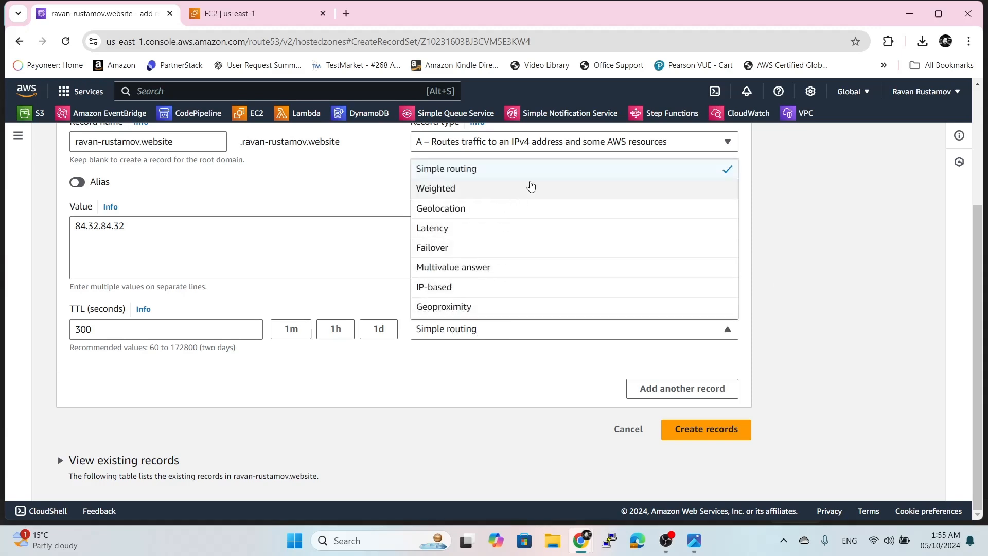
left_click(484, 249)
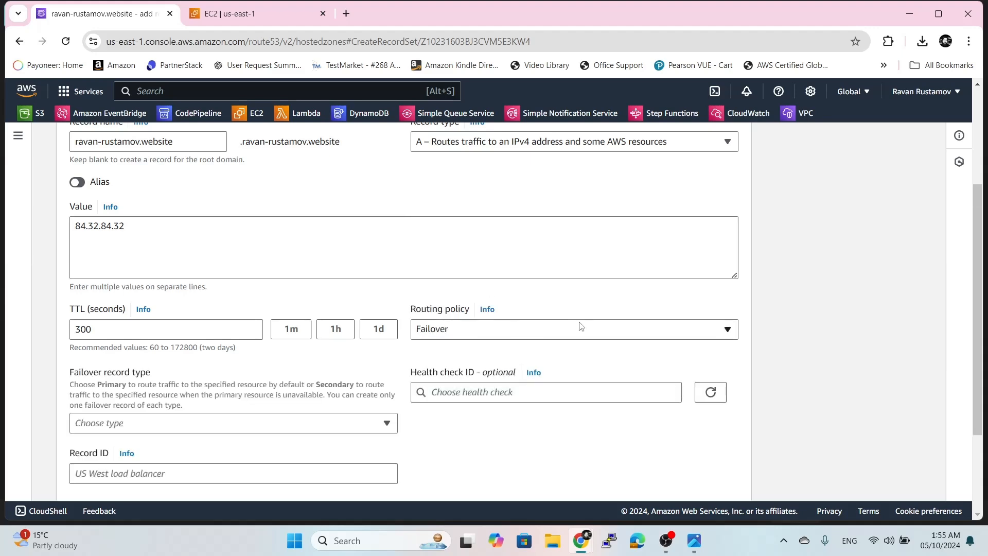
scroll(669, 320, "down", 3)
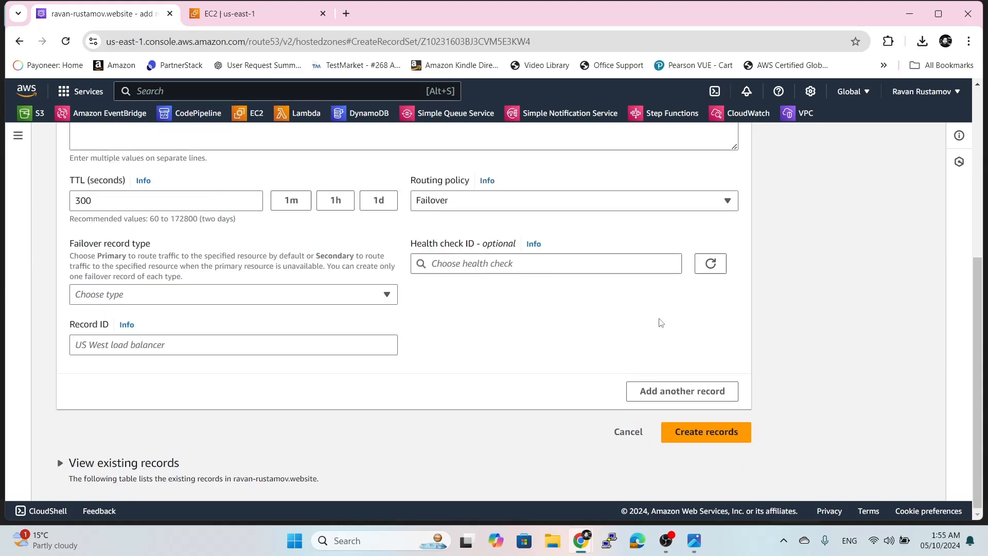
left_click(253, 298)
left_click(181, 337)
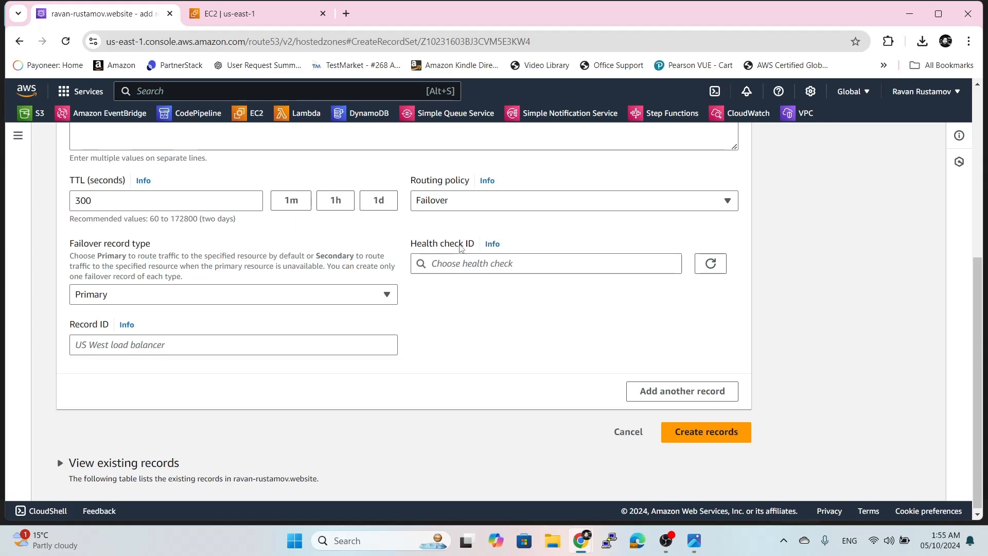
Assign the "Primary Server Health Chec" health check to the record and set its record ID to AZ-1.
left_click(480, 265)
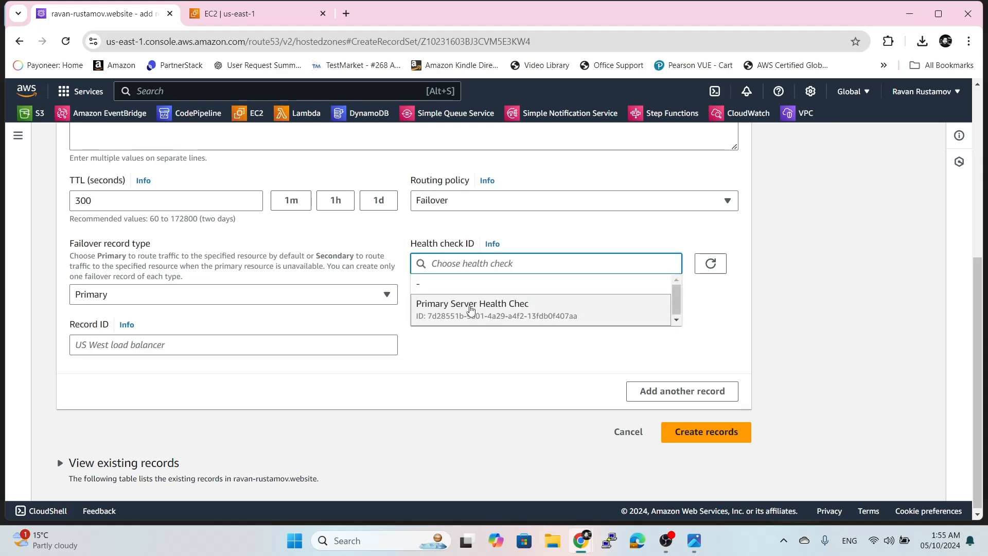
left_click(495, 318)
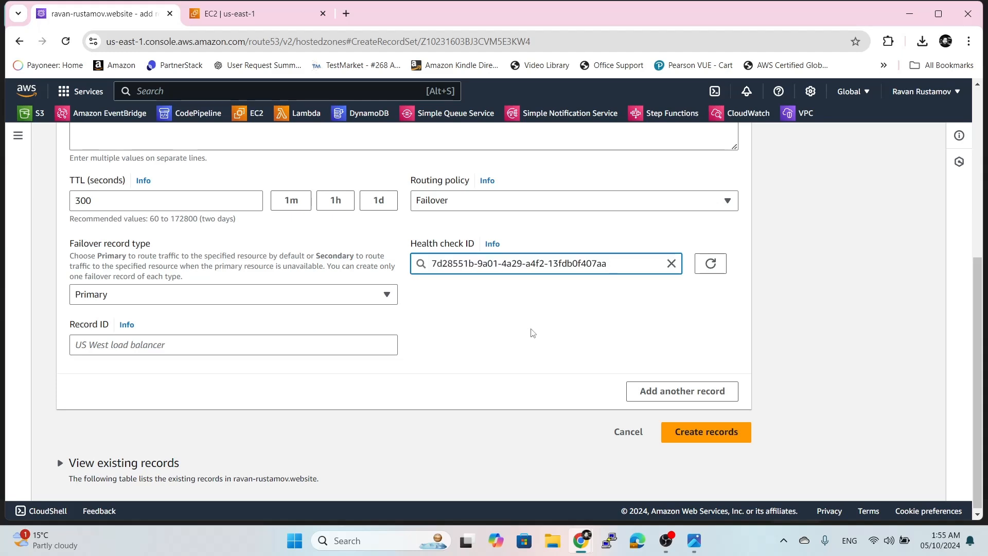
type("P")
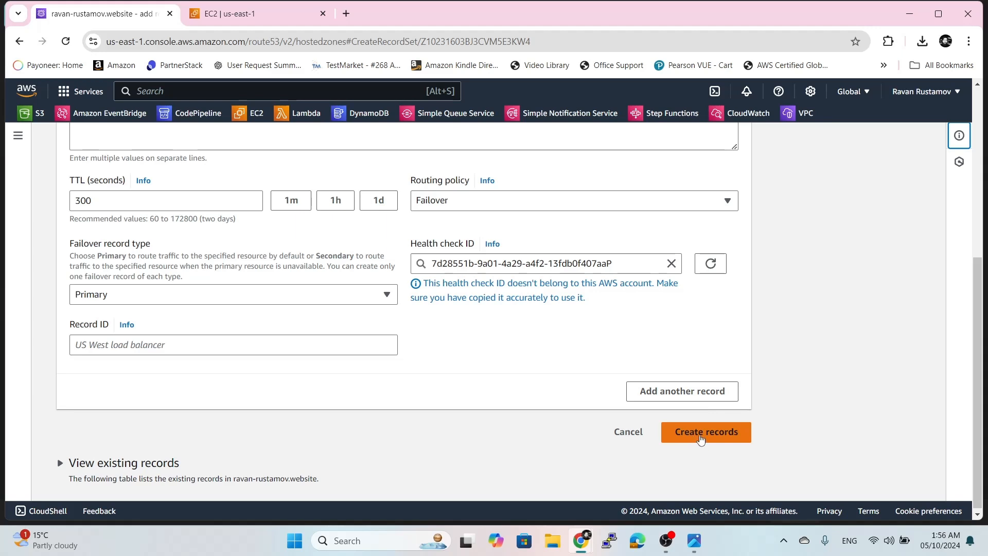
left_click(700, 442)
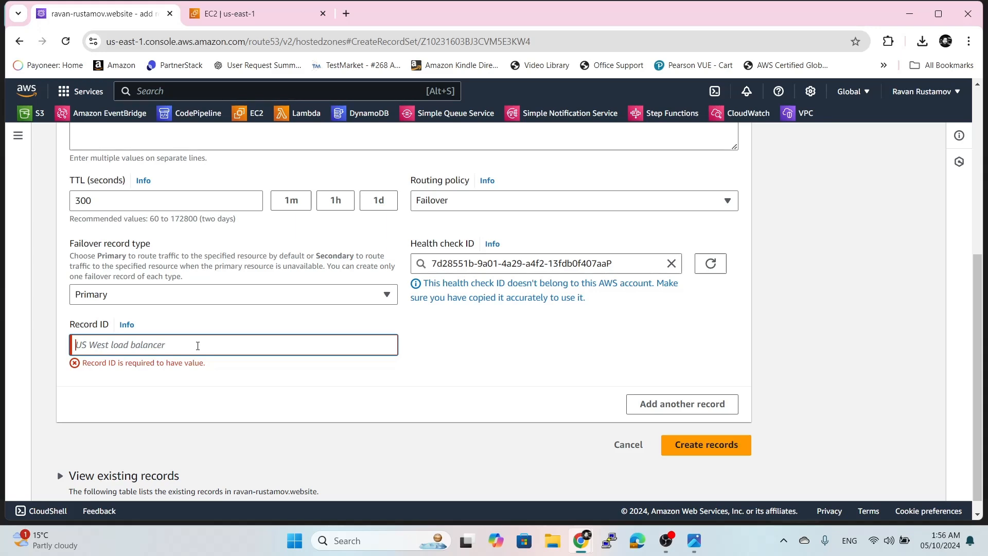
type("AZ-1")
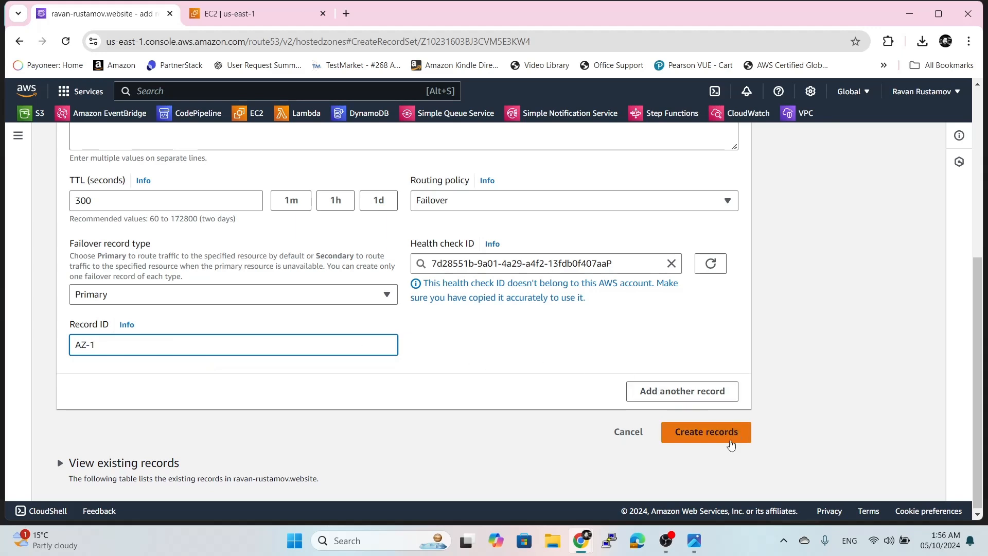
Create the primary failover A record in the hosted zone and dismiss the notification.
left_click(739, 432)
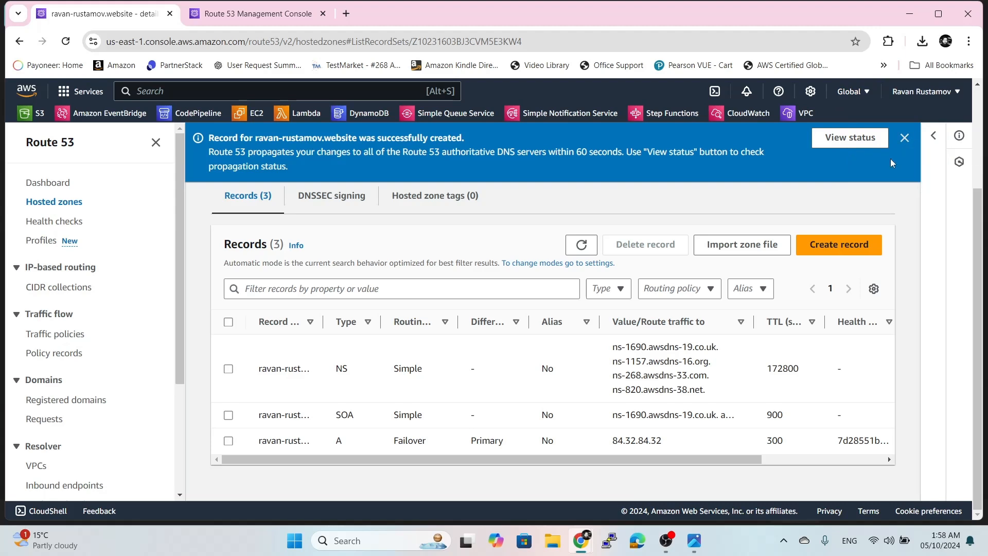
left_click(266, 19)
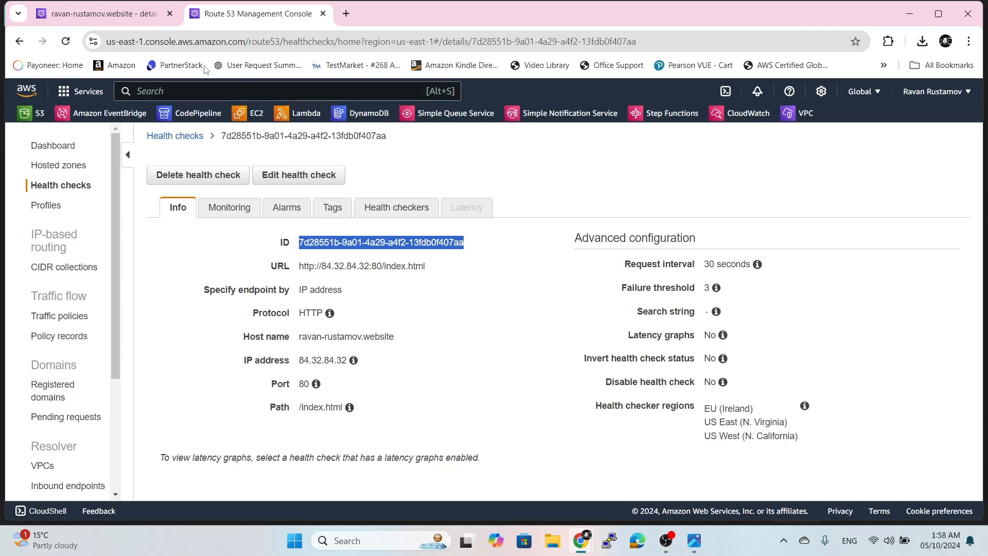
left_click(113, 14)
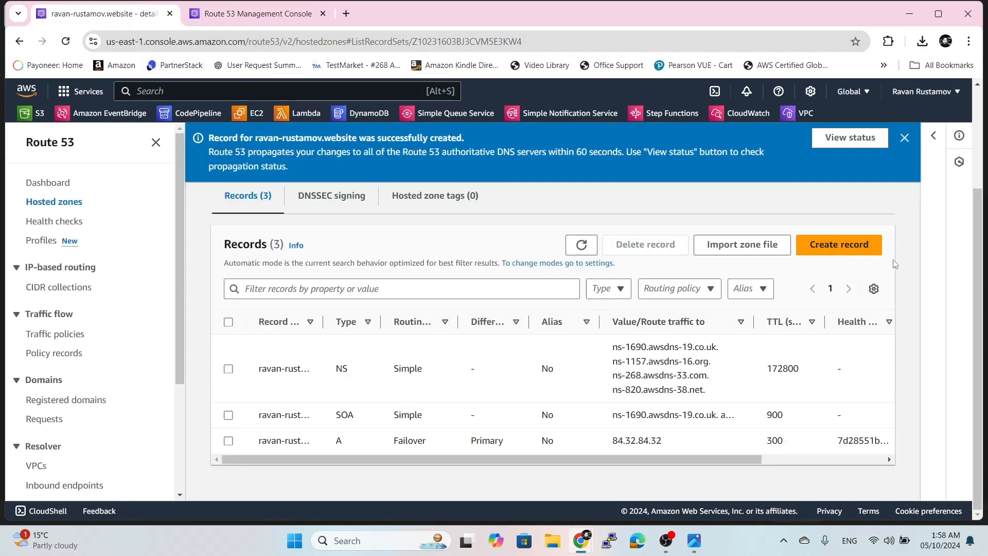
left_click(904, 139)
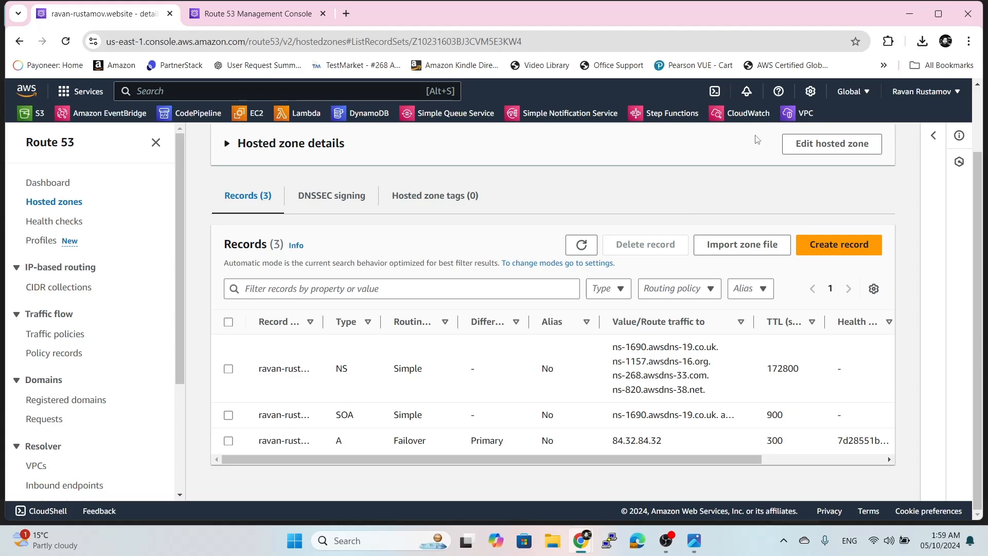
Allocate a new Elastic IP address in the VPC console with the us-east-1 network border group.
left_click(238, 15)
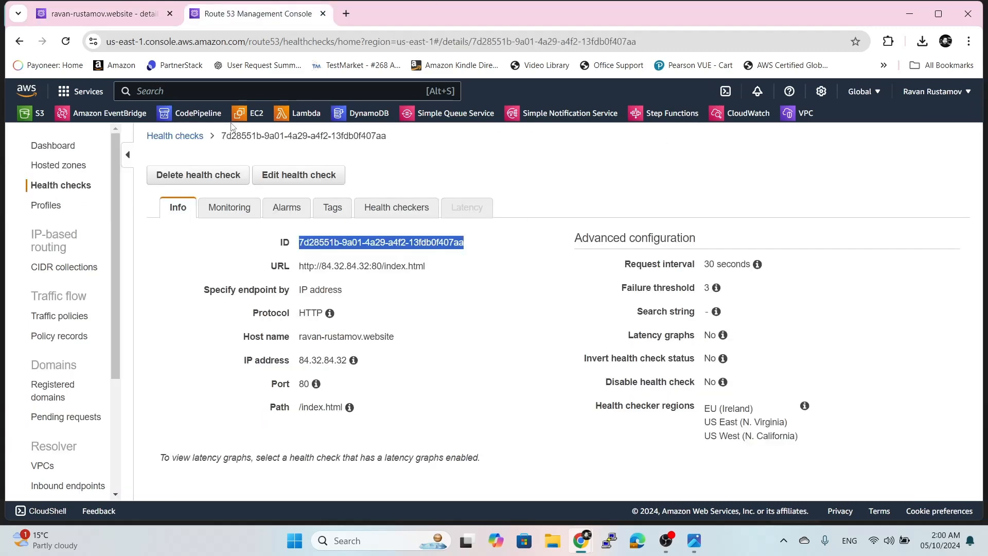
left_click(799, 115)
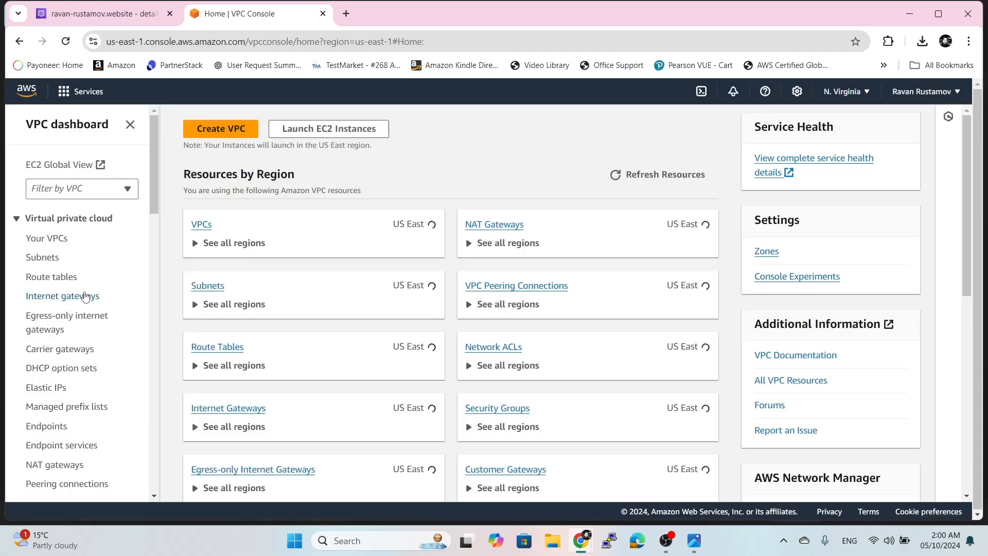
scroll(62, 335, "down", 3)
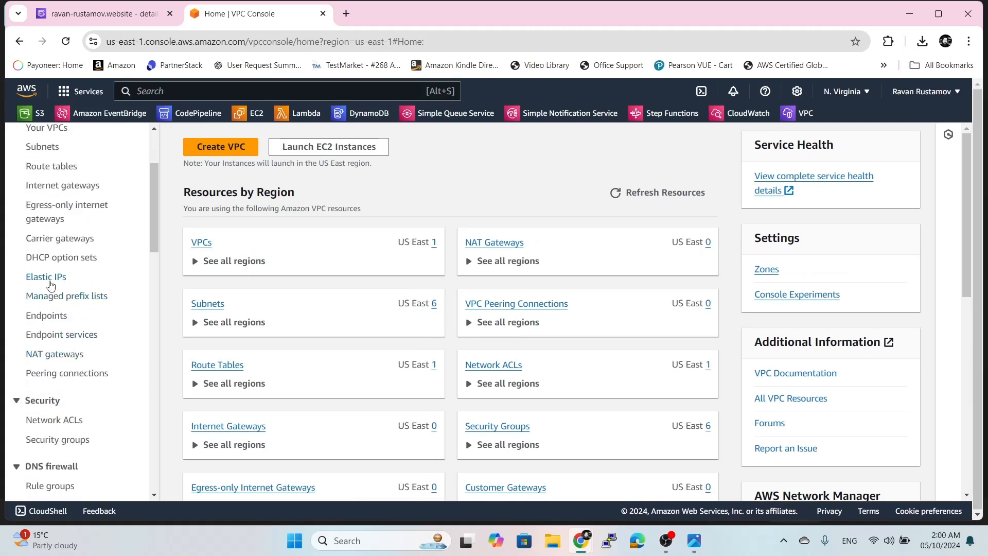
left_click(45, 281)
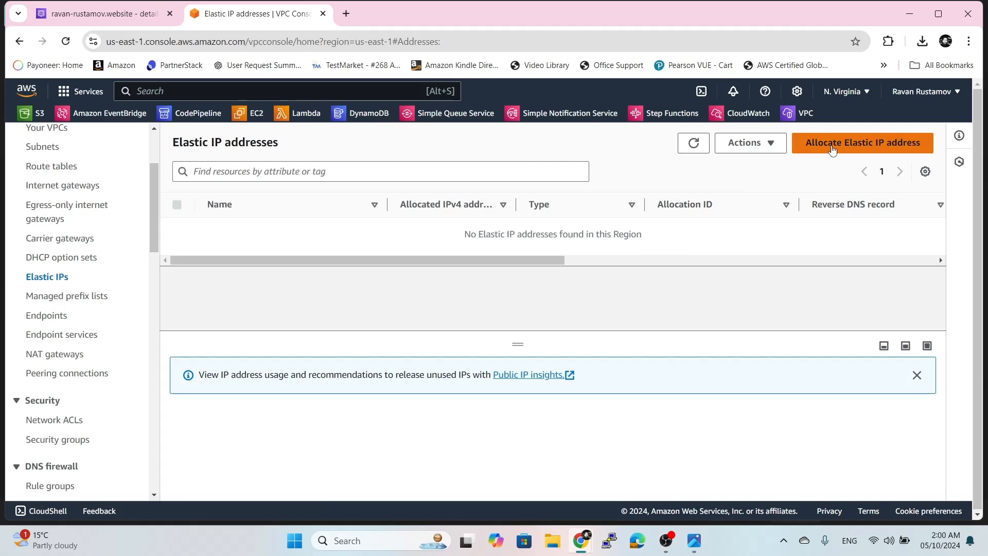
left_click(832, 148)
scroll(475, 319, "down", 5)
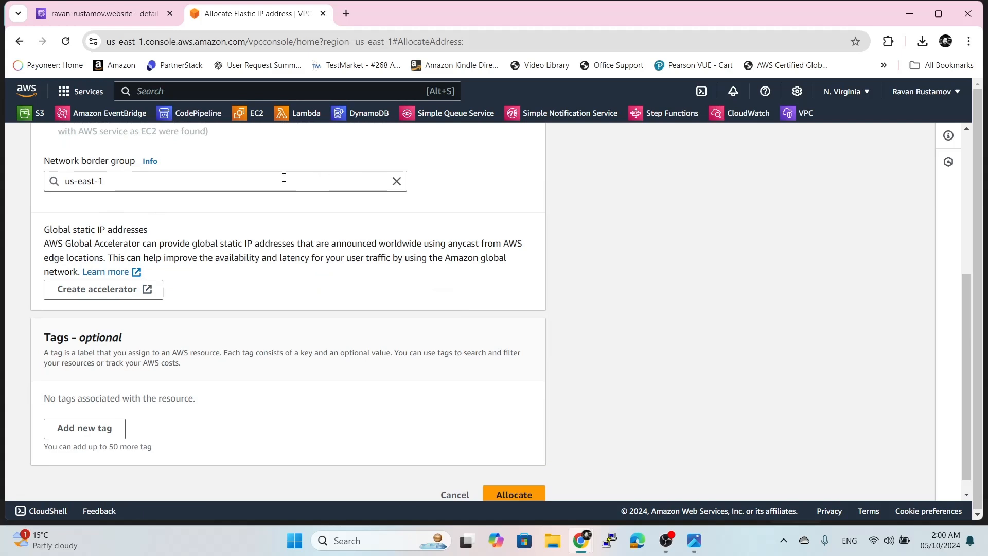
scroll(516, 389, "down", 1)
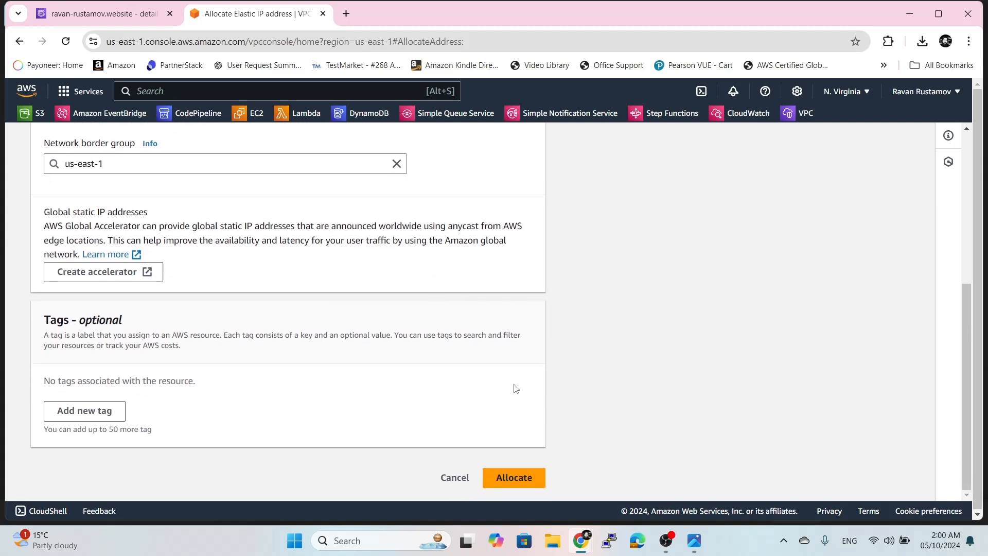
left_click(515, 479)
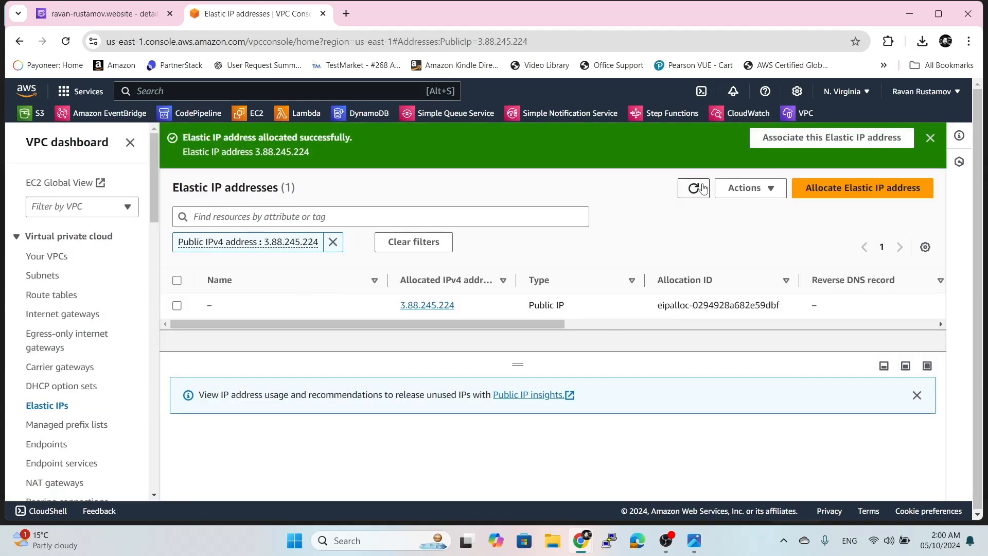
Try to associate the newly allocated Elastic IP address with the AZ-2 instance.
left_click(798, 141)
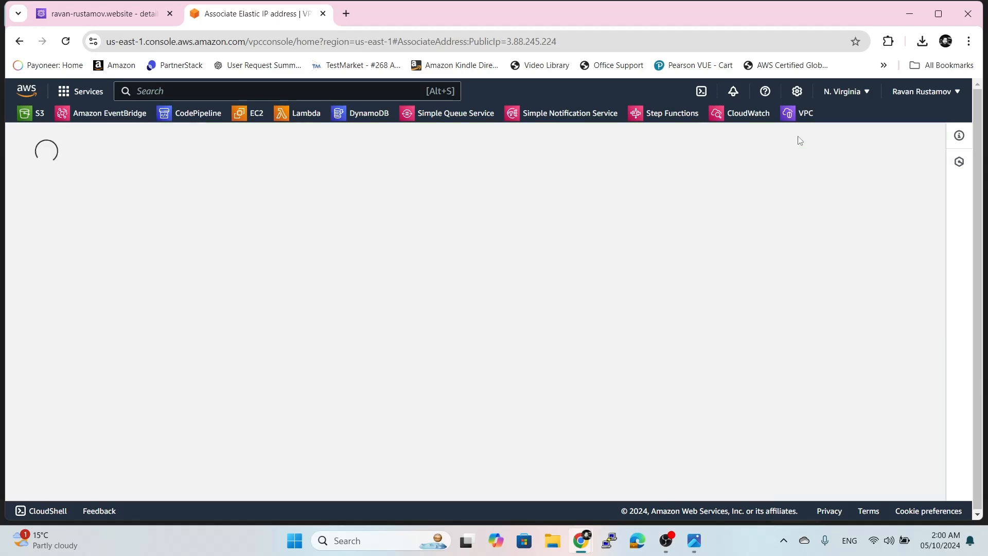
scroll(460, 255, "down", 3)
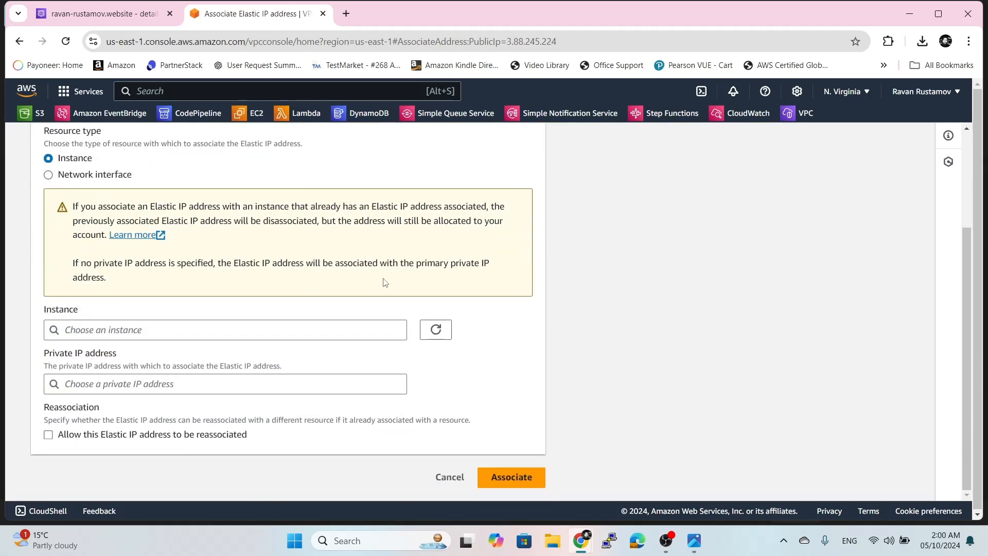
left_click(338, 330)
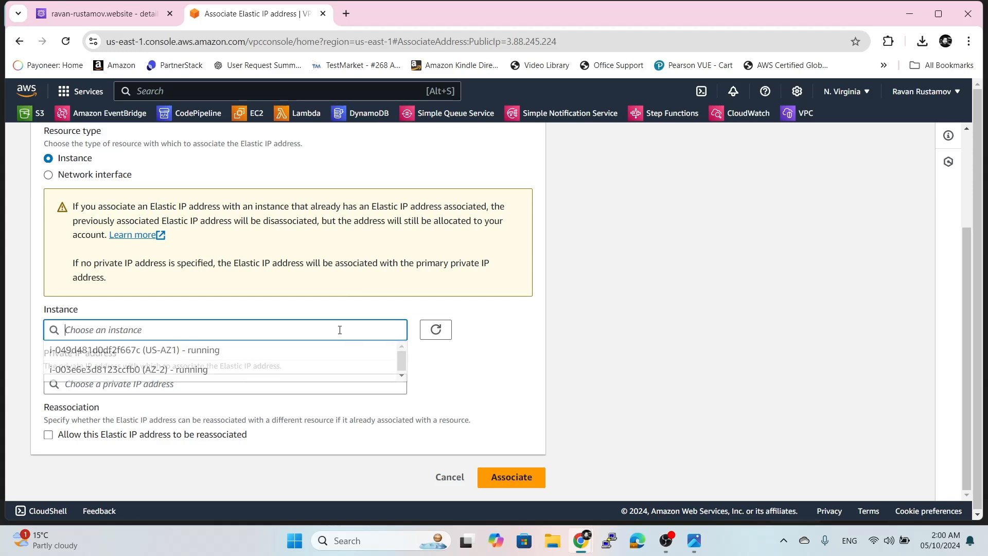
left_click(212, 369)
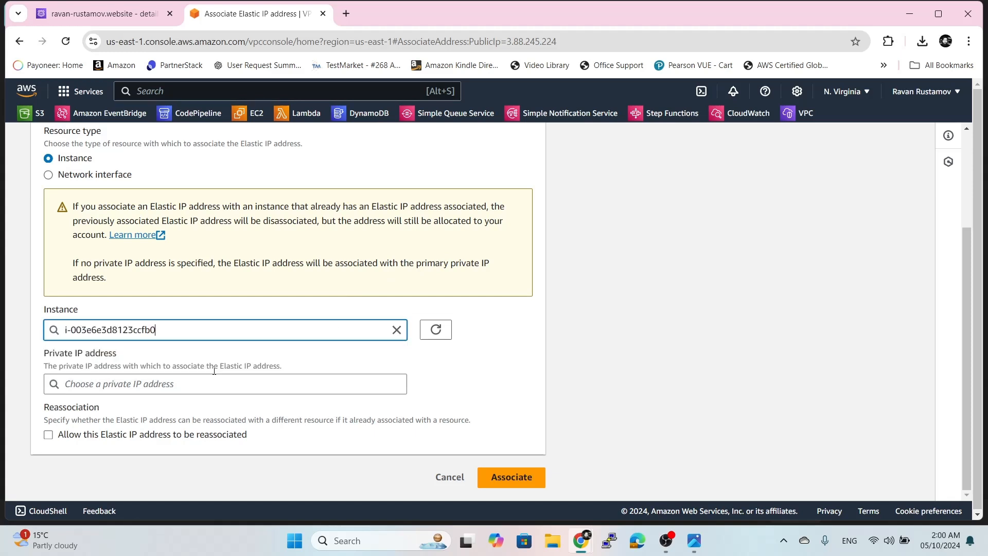
left_click(509, 481)
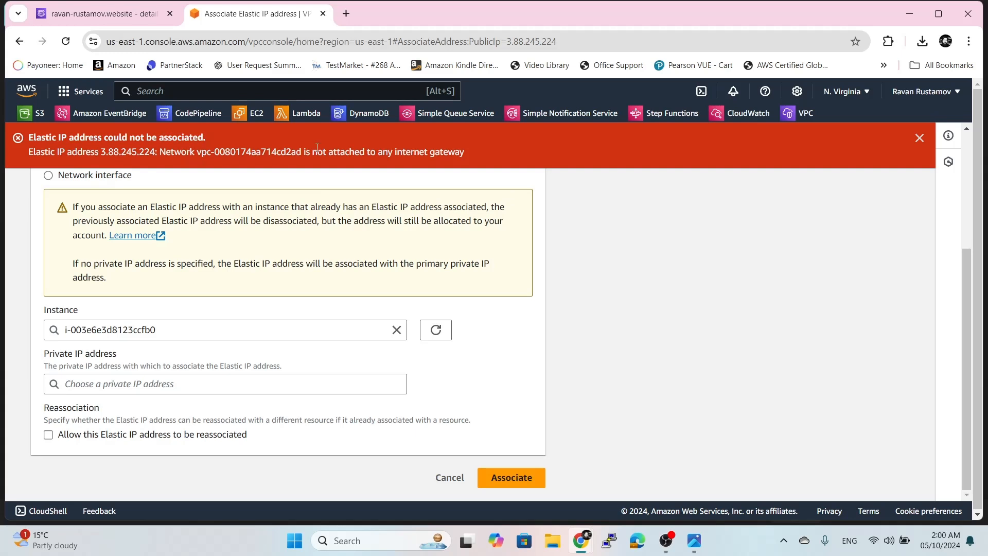
left_click(919, 138)
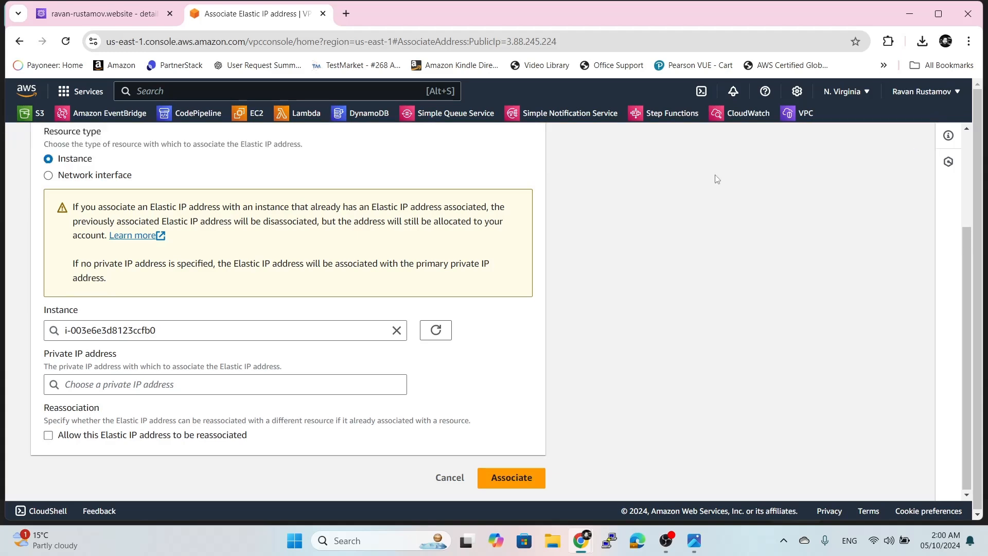
Create an internet gateway with the name tag testGTW.
scroll(685, 281, "up", 3)
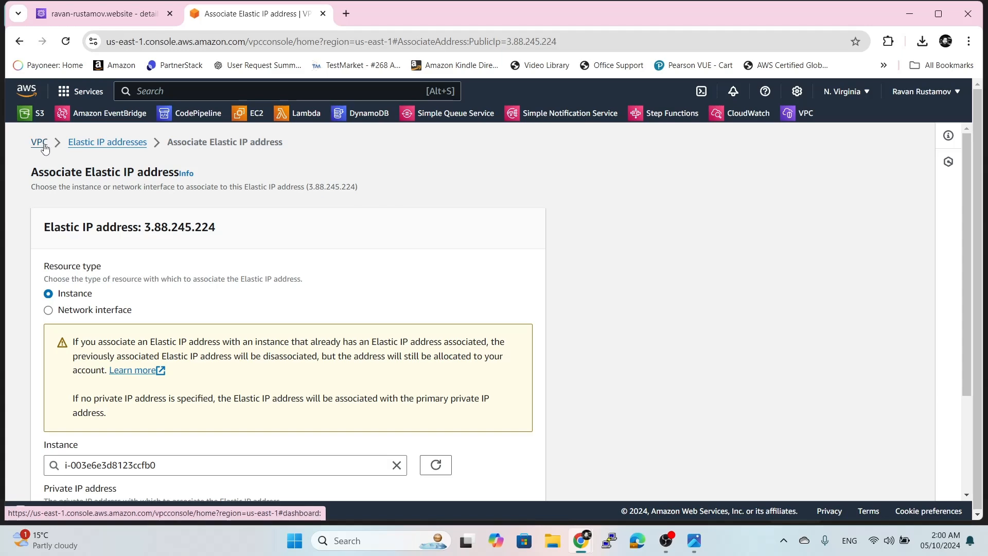
left_click(42, 145)
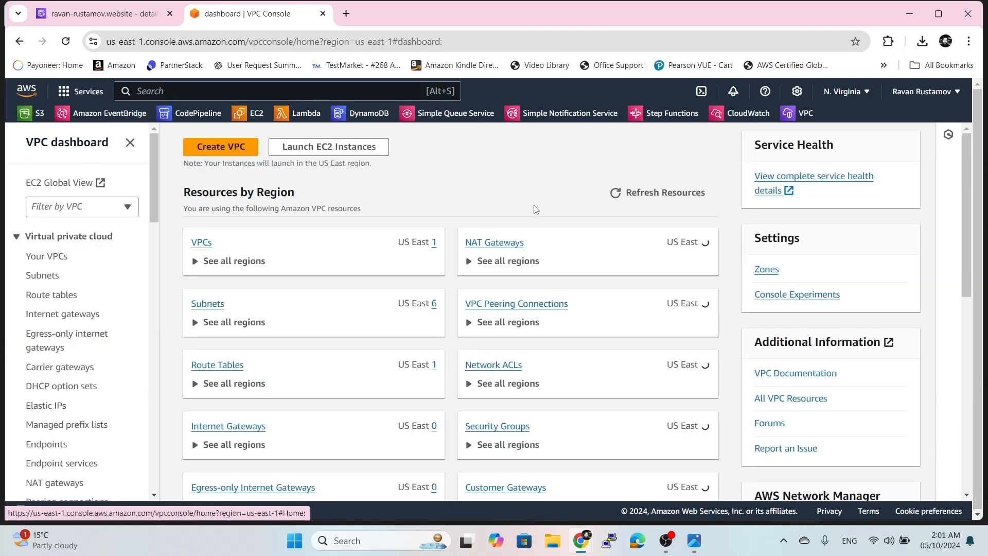
left_click(69, 313)
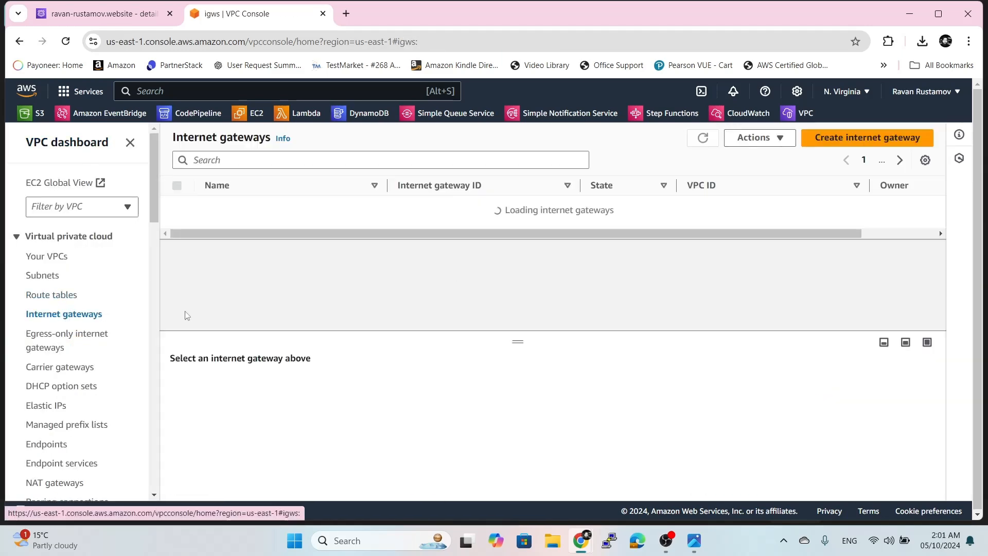
left_click(836, 148)
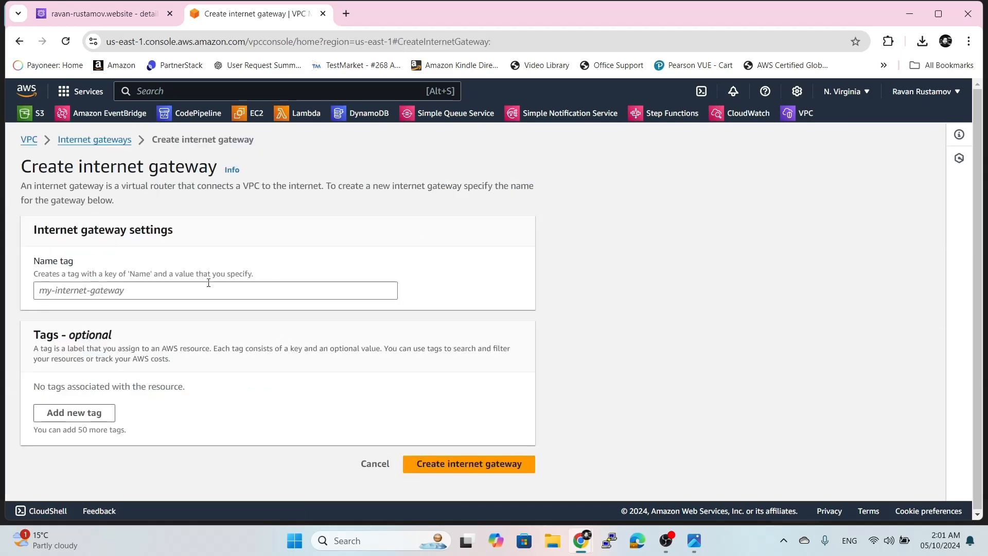
left_click(158, 291)
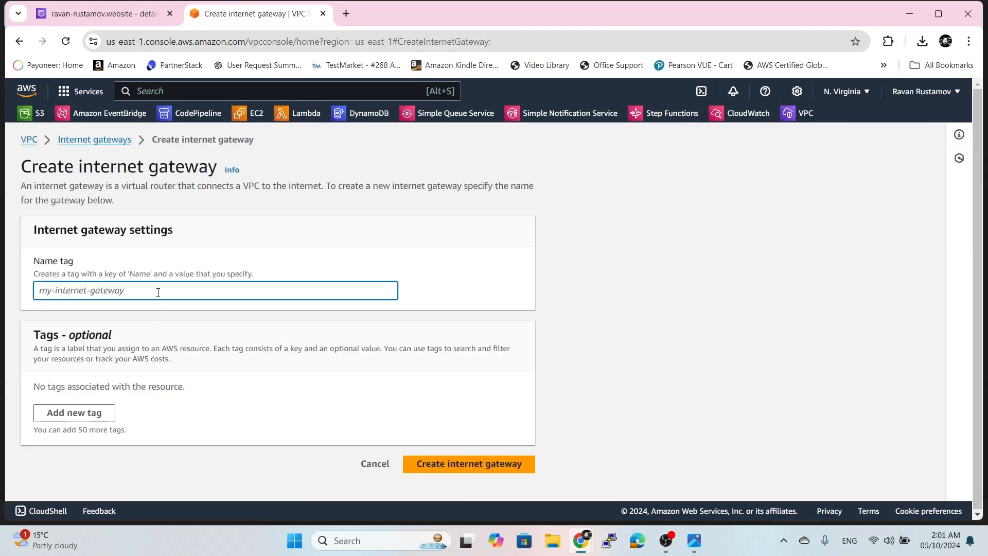
type("test")
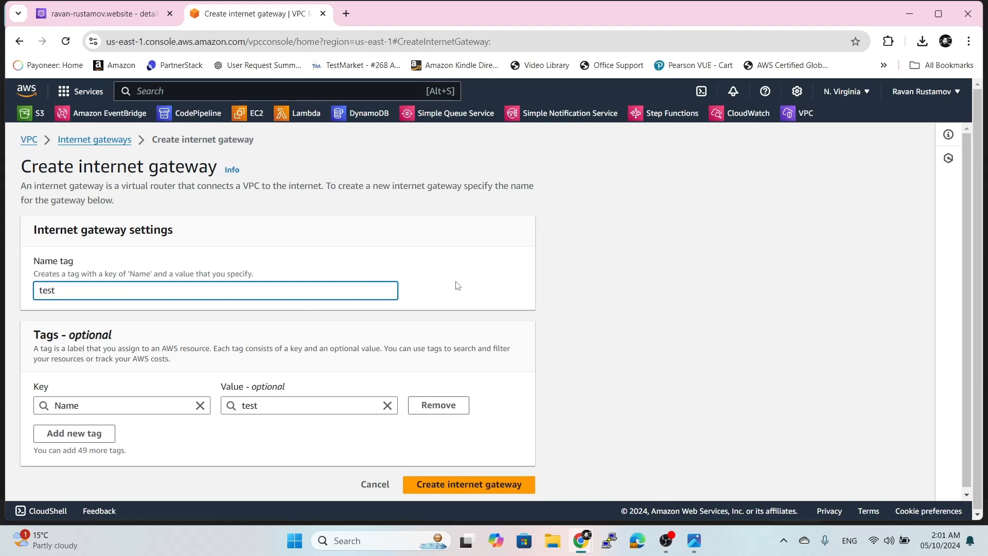
type("GTW")
left_click(485, 488)
Attach the testGTW internet gateway to the VPC vpc-0080174aa714cd2ad.
left_click(867, 133)
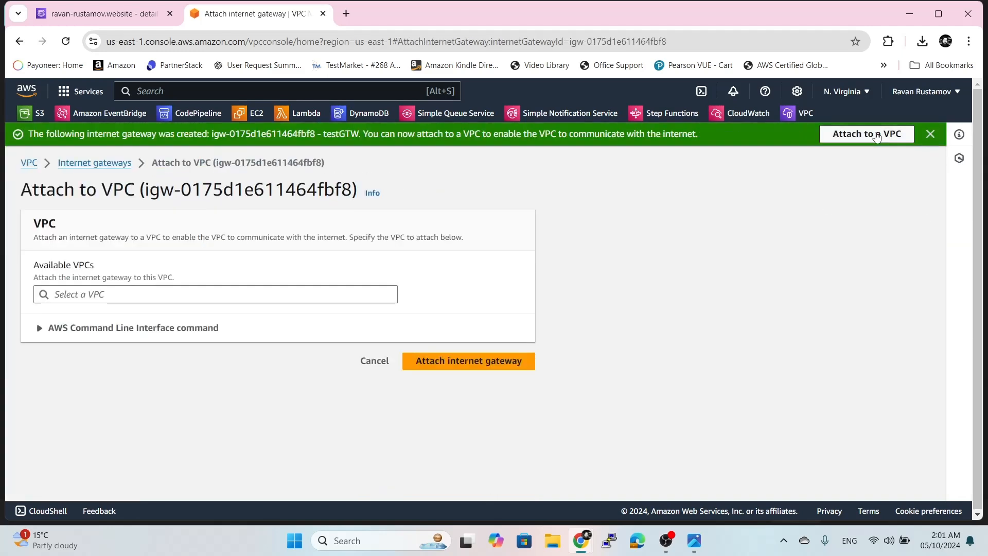
left_click(295, 300)
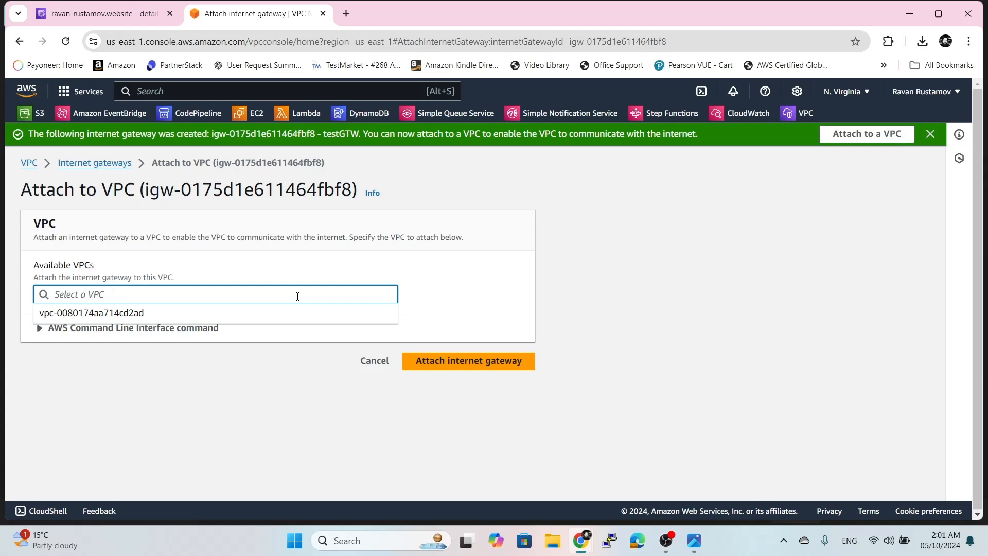
left_click(146, 315)
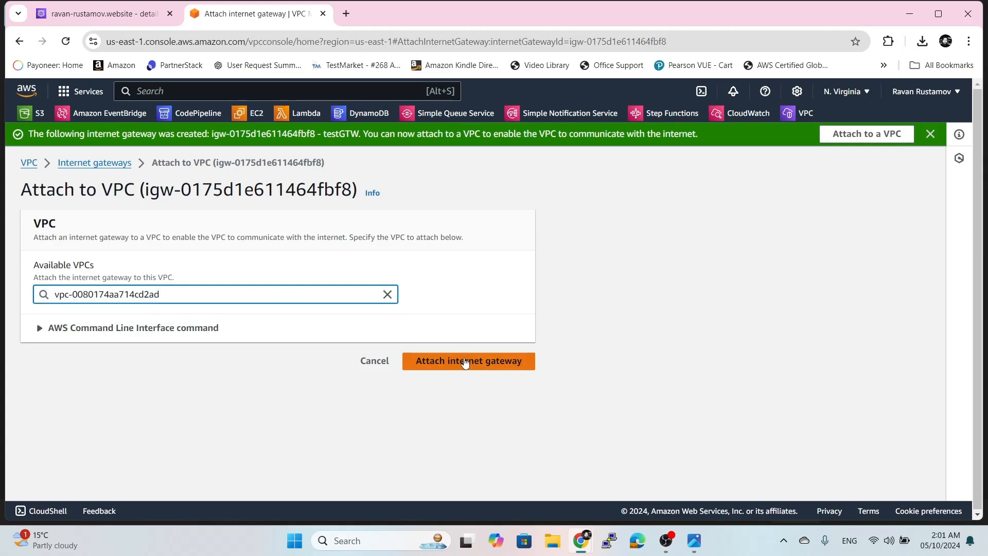
left_click(482, 364)
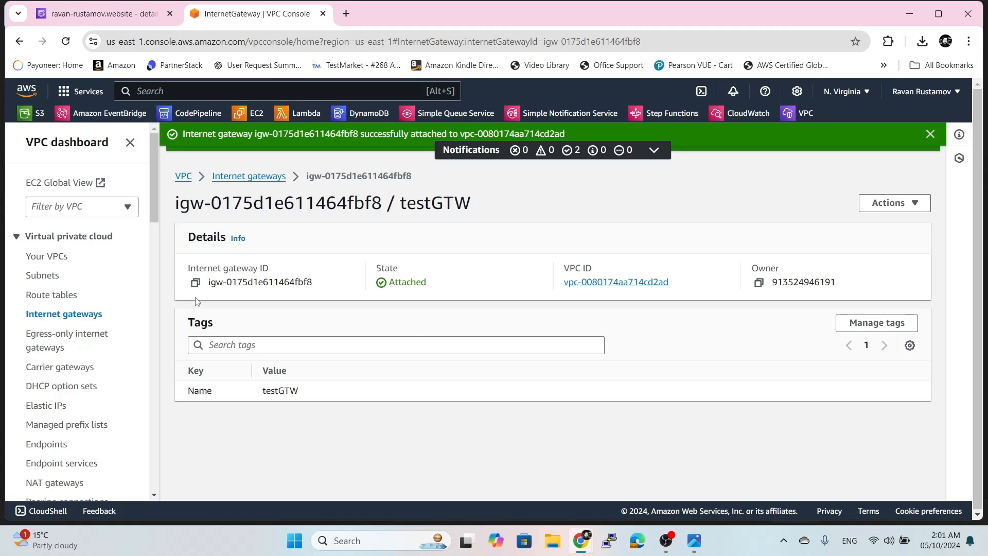
Add a route with destination 0.0.0.0/0 to the VPC's main route table.
left_click(48, 295)
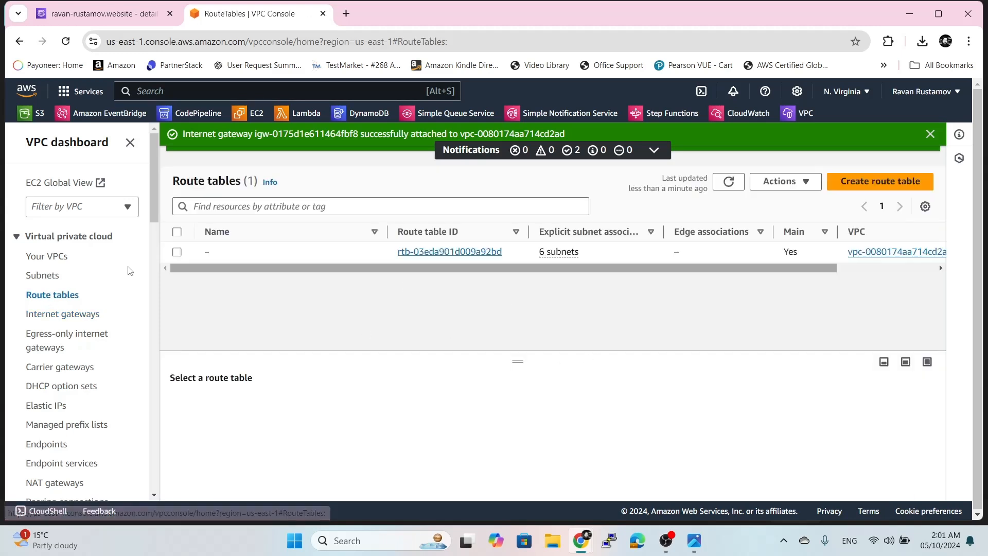
left_click(178, 253)
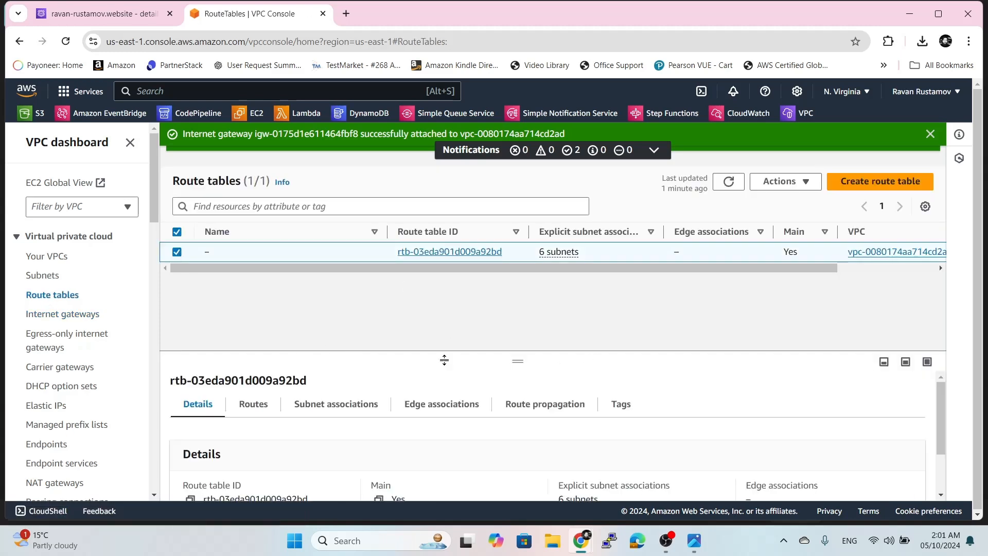
left_click(246, 407)
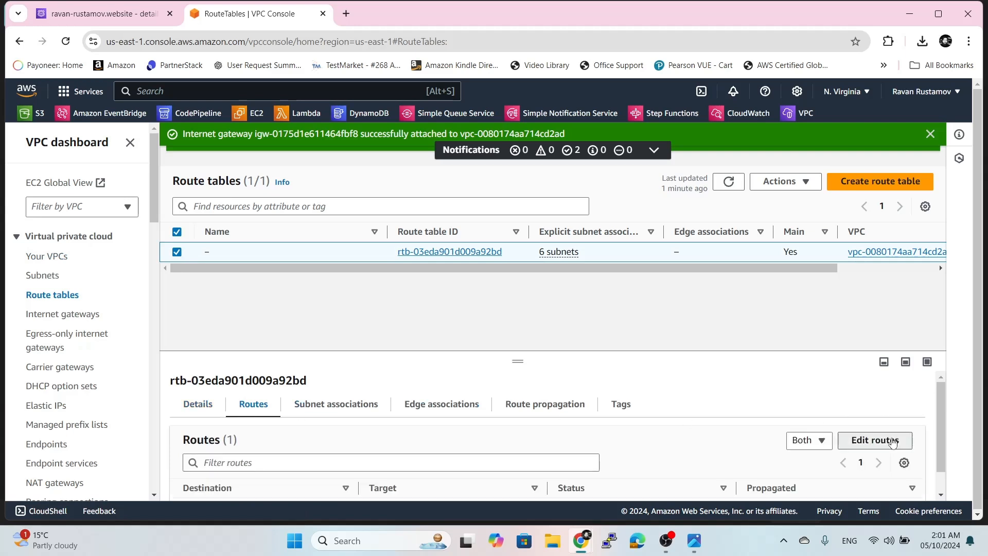
left_click(893, 441)
left_click(90, 285)
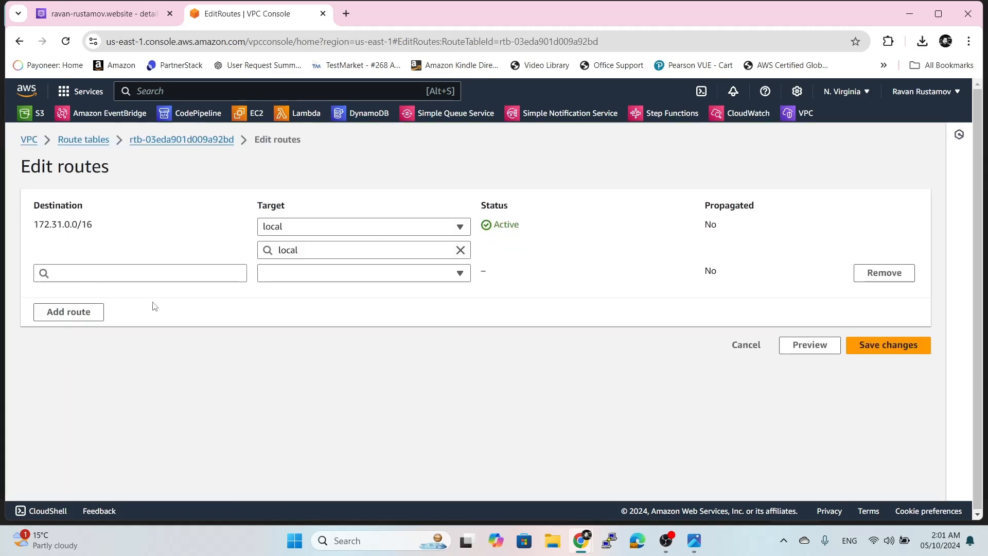
left_click(147, 272)
left_click(147, 291)
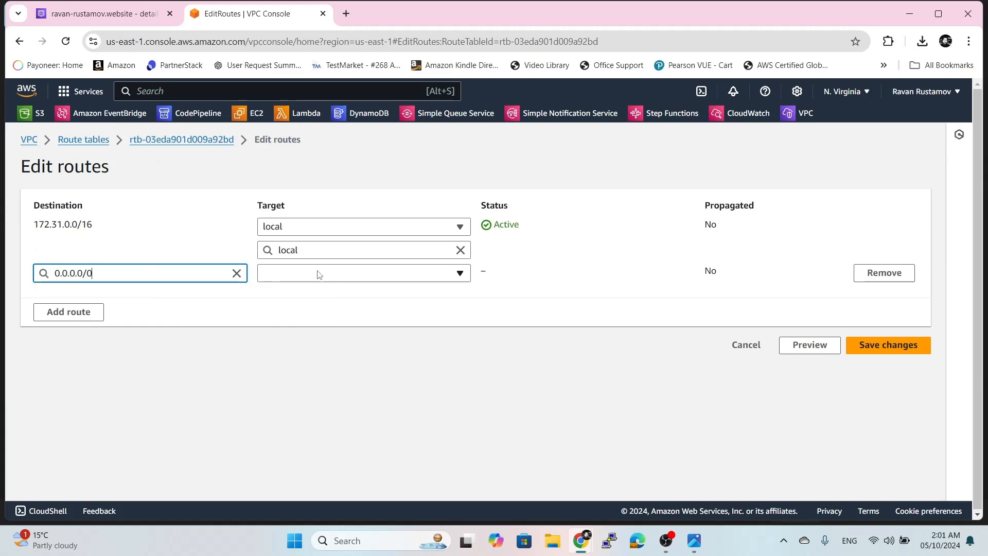
Target the 0.0.0.0/0 route at the testGTW internet gateway and save the route changes.
left_click(315, 273)
left_click(322, 390)
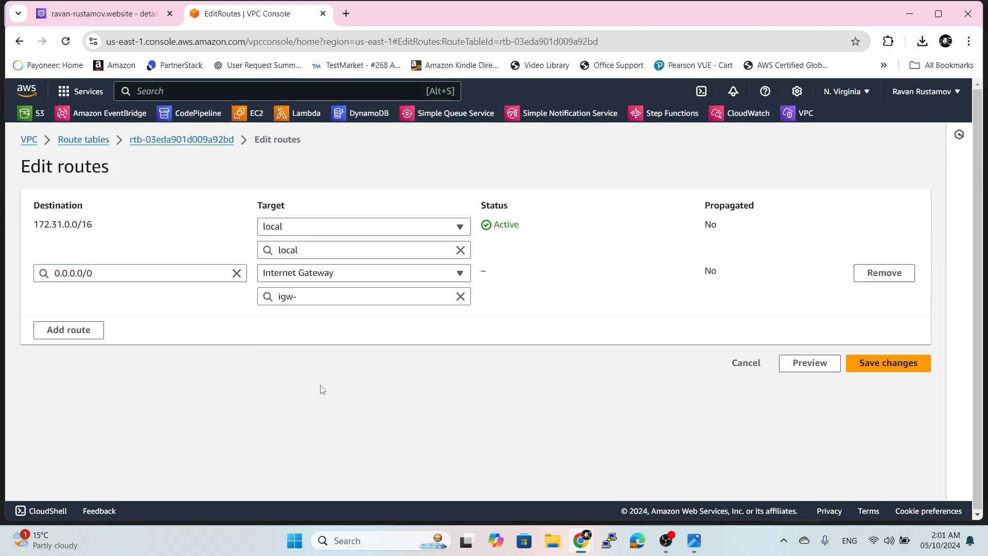
left_click(378, 300)
left_click(381, 339)
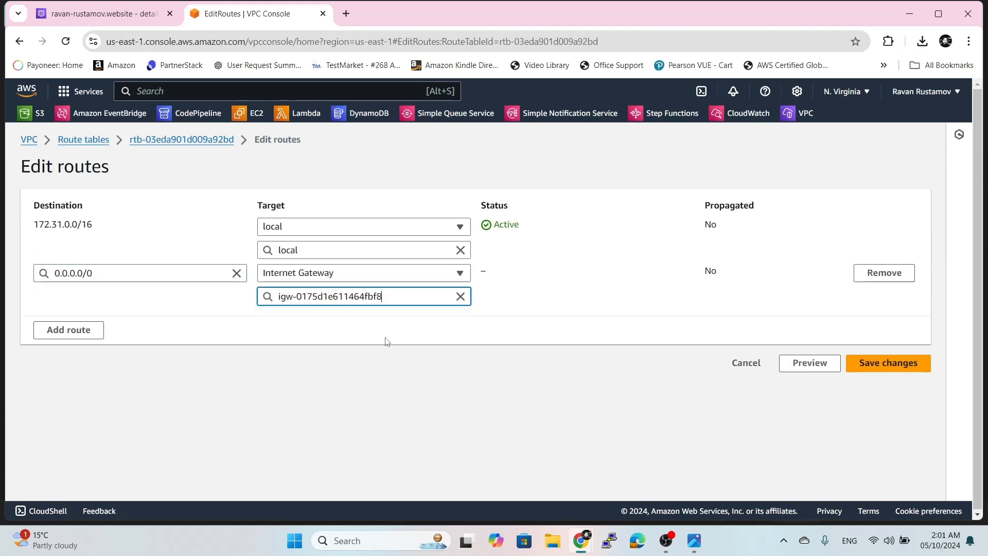
left_click(875, 365)
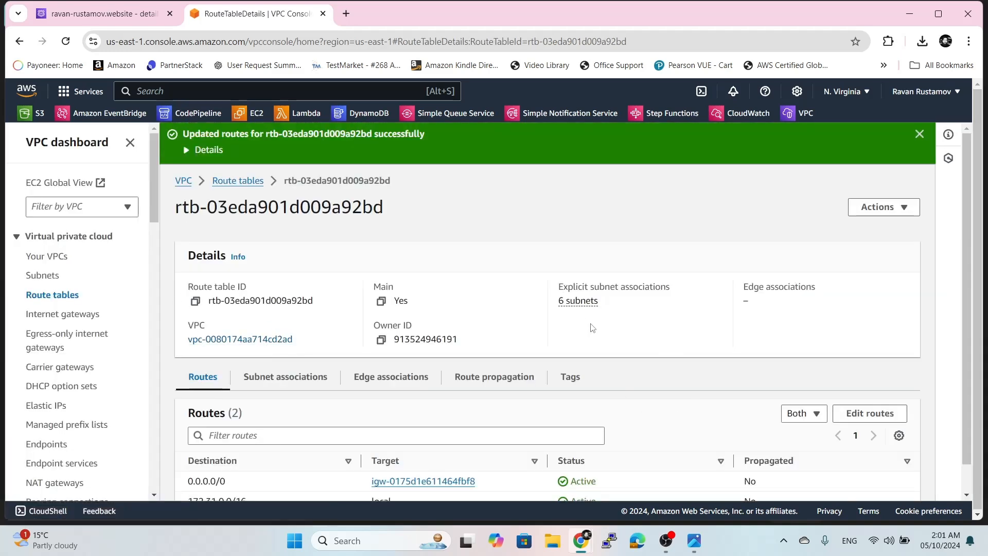
Review the main route table's subnet associations and check which subnets are selected for it.
left_click(265, 377)
scroll(641, 319, "down", 5)
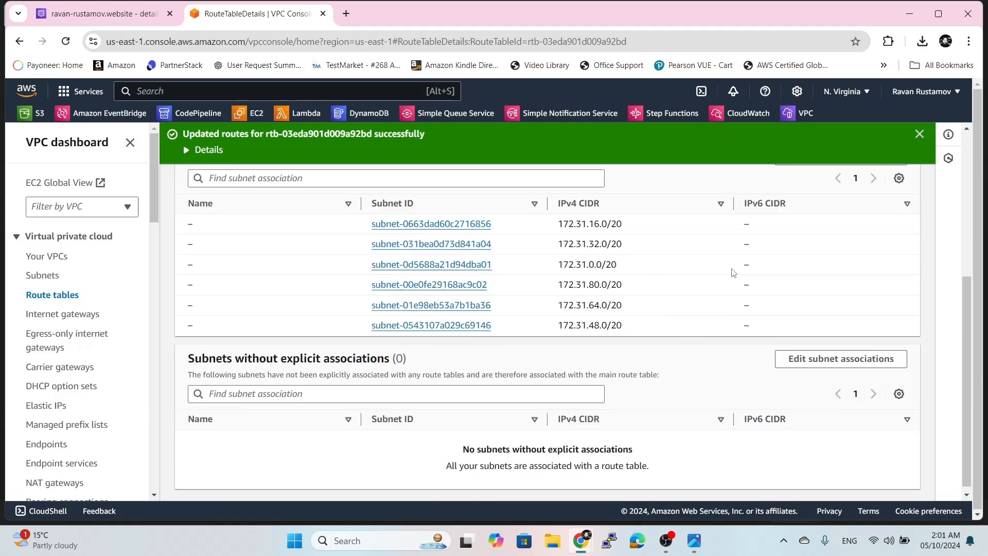
scroll(734, 272, "up", 5)
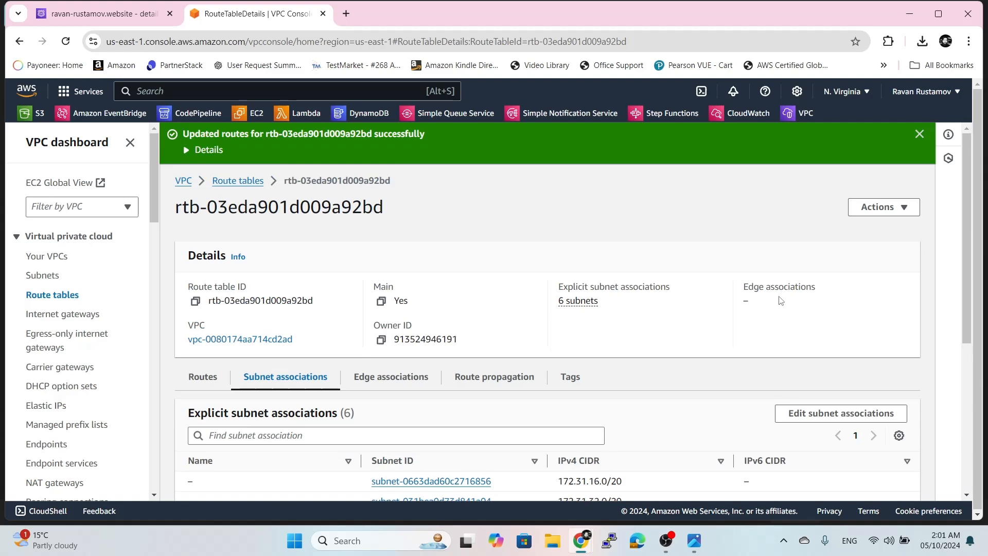
left_click(815, 413)
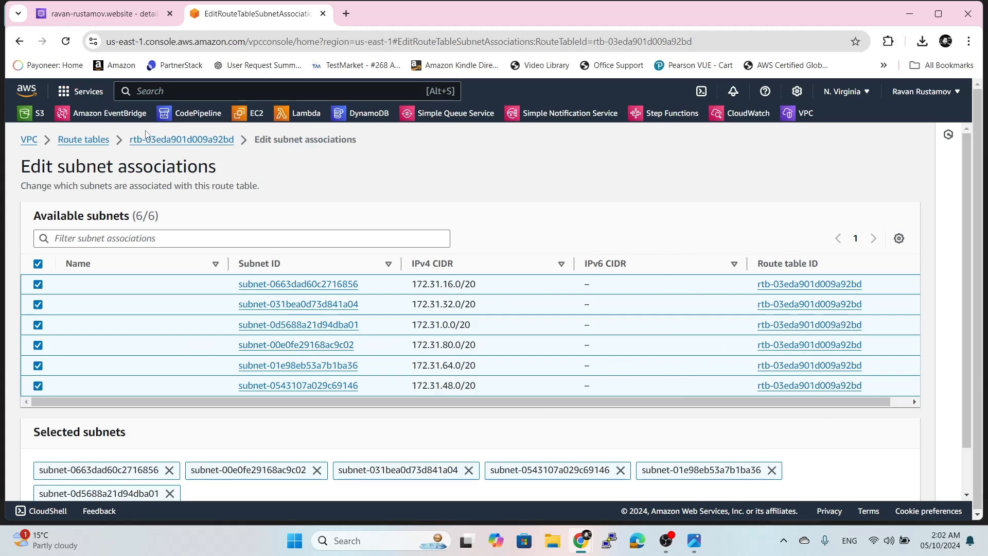
left_click(164, 148)
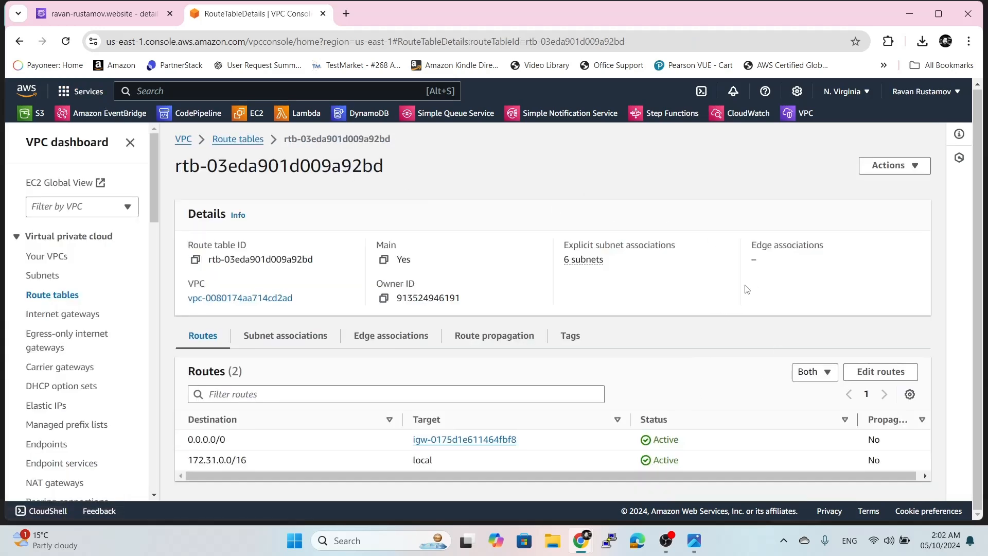
Open the list of Elastic IP addresses in the VPC console.
left_click(127, 6)
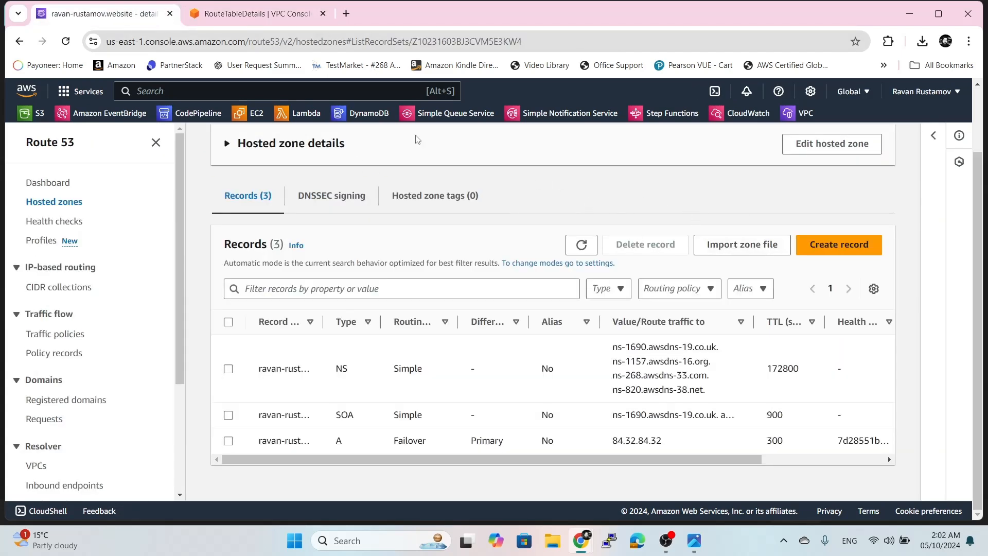
left_click(270, 16)
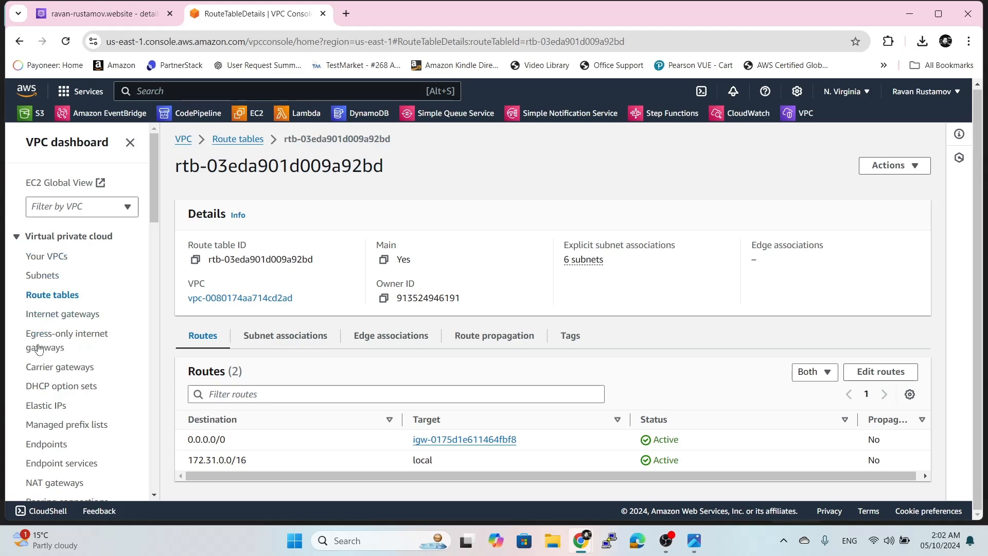
left_click(60, 404)
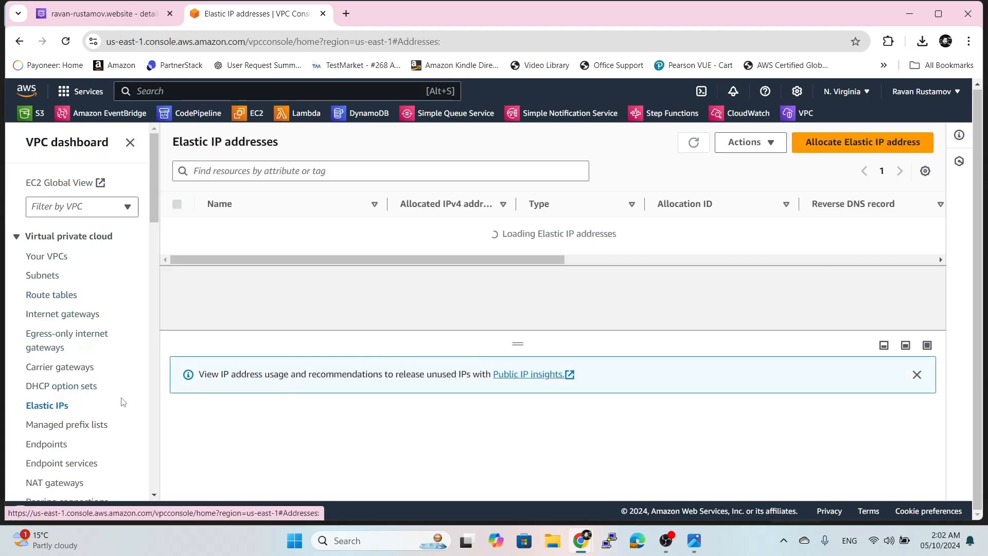
left_click(187, 233)
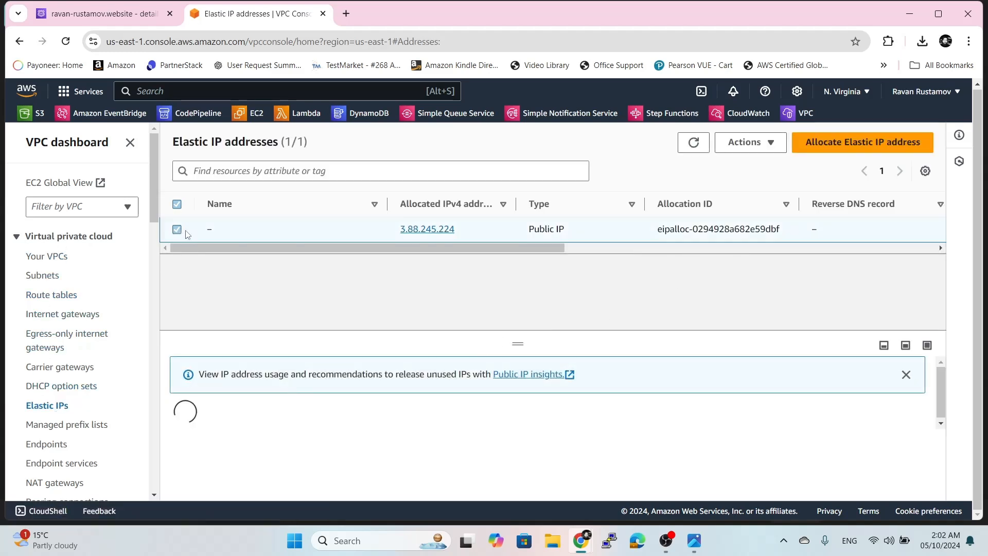
left_click(753, 144)
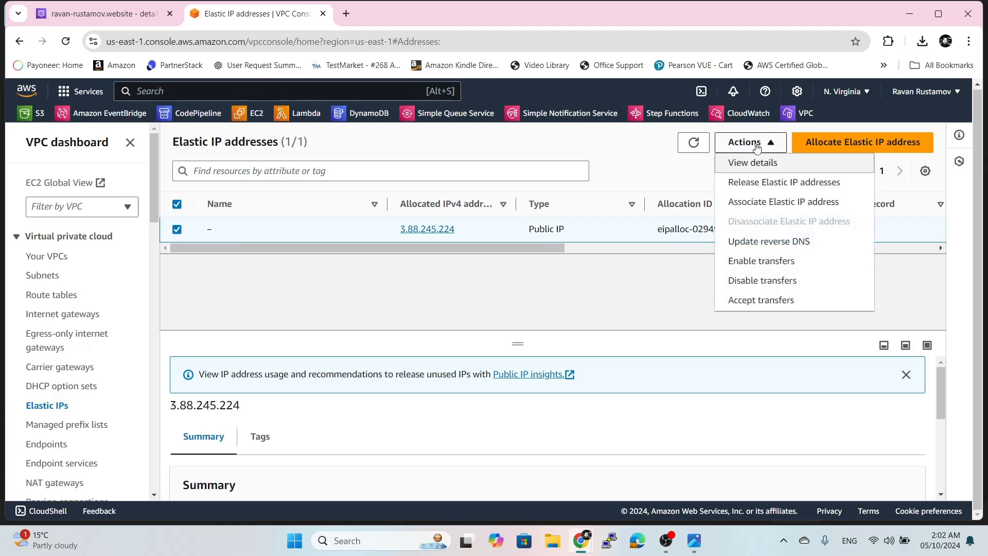
left_click(839, 147)
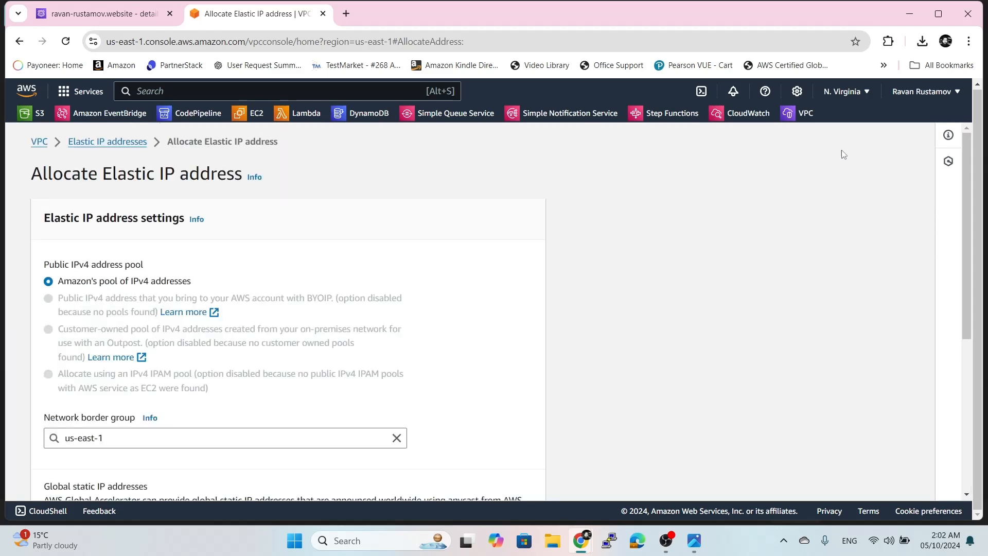
scroll(397, 320, "down", 5)
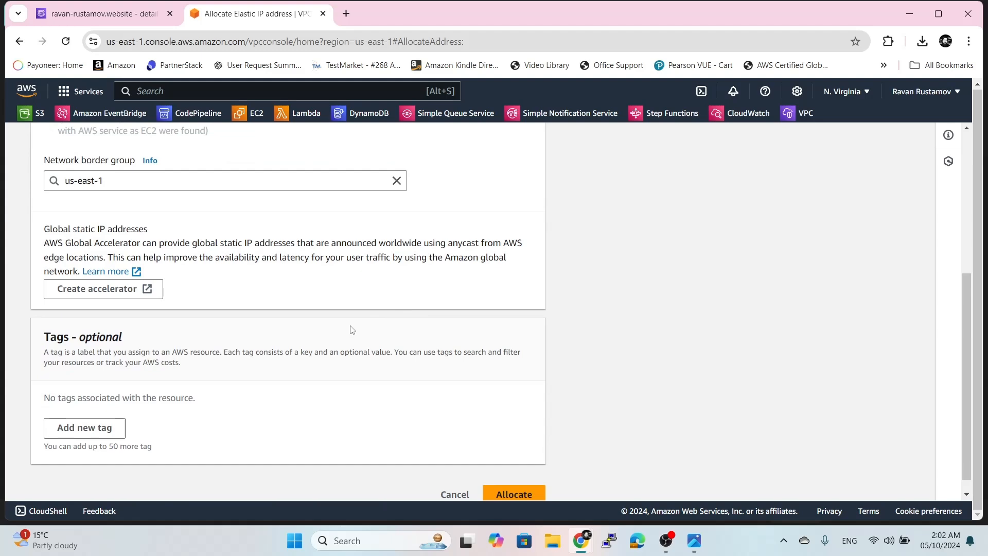
scroll(398, 323, "up", 5)
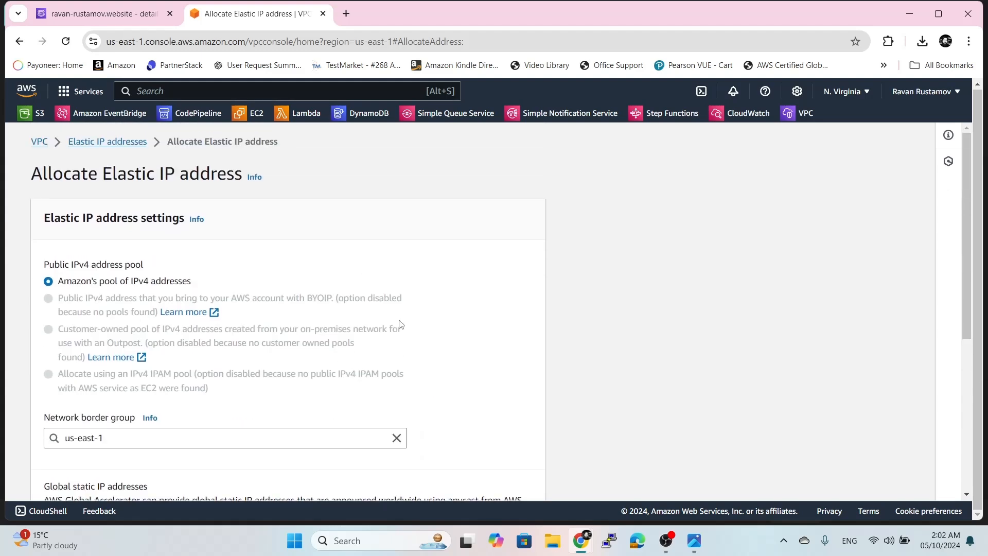
scroll(492, 350, "down", 5)
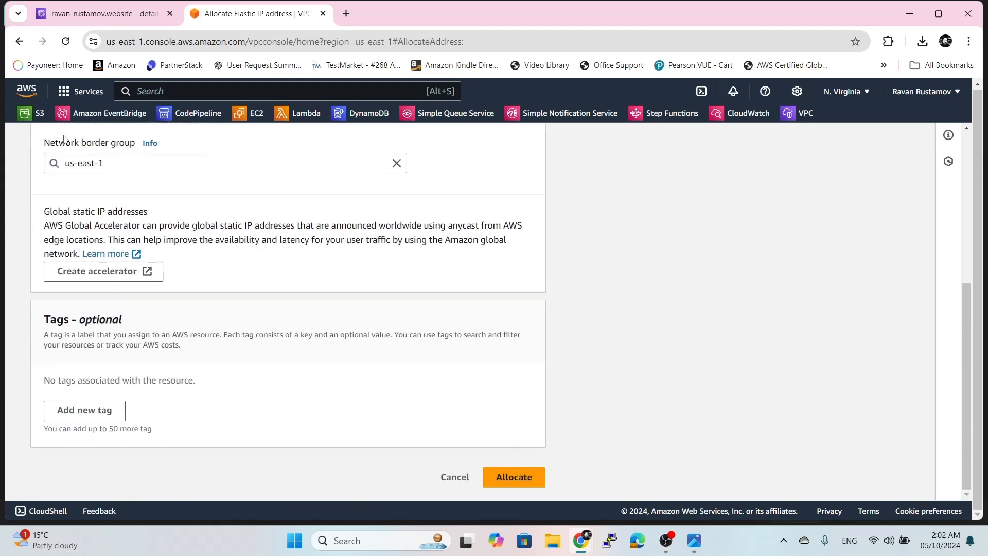
left_click(19, 41)
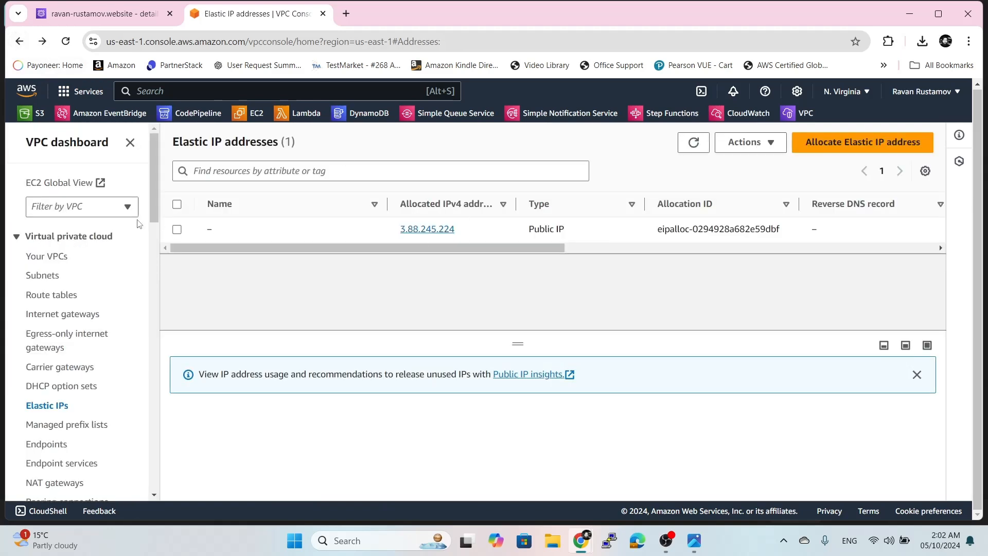
Associate the Elastic IP address 3.88.245.224 with the AZ-2 instance i-003e6e3d8123ccfb0.
left_click(177, 230)
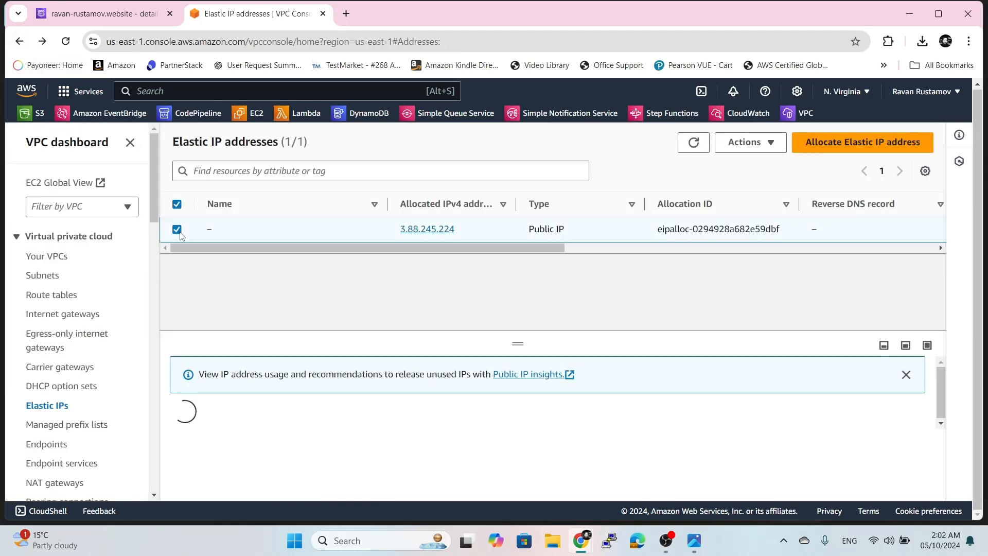
left_click(747, 143)
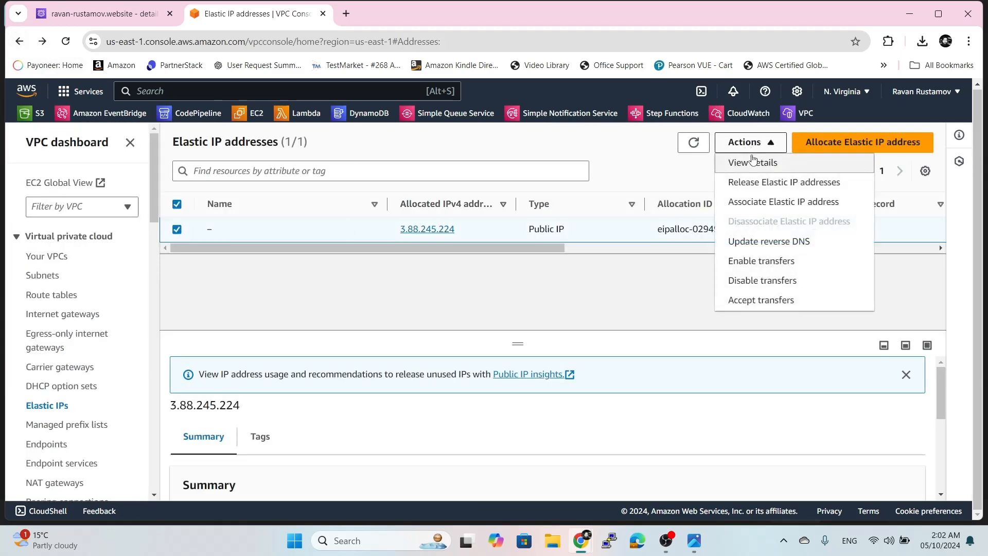
left_click(767, 208)
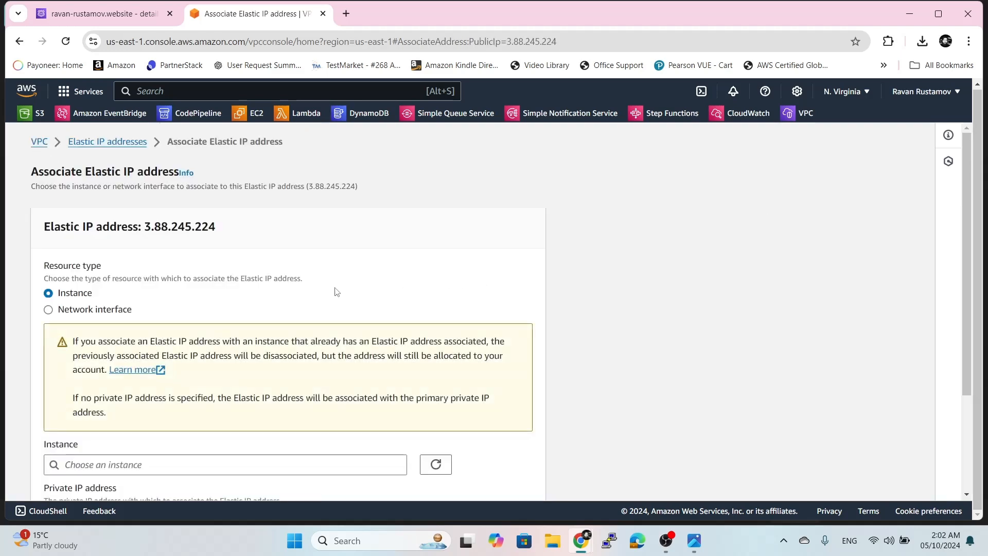
scroll(353, 263, "down", 3)
left_click(228, 330)
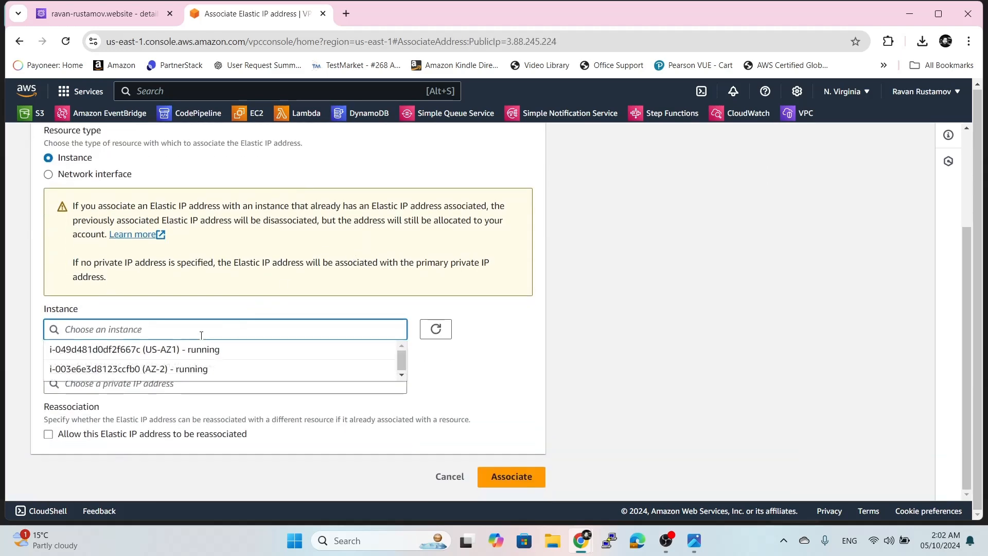
left_click(163, 368)
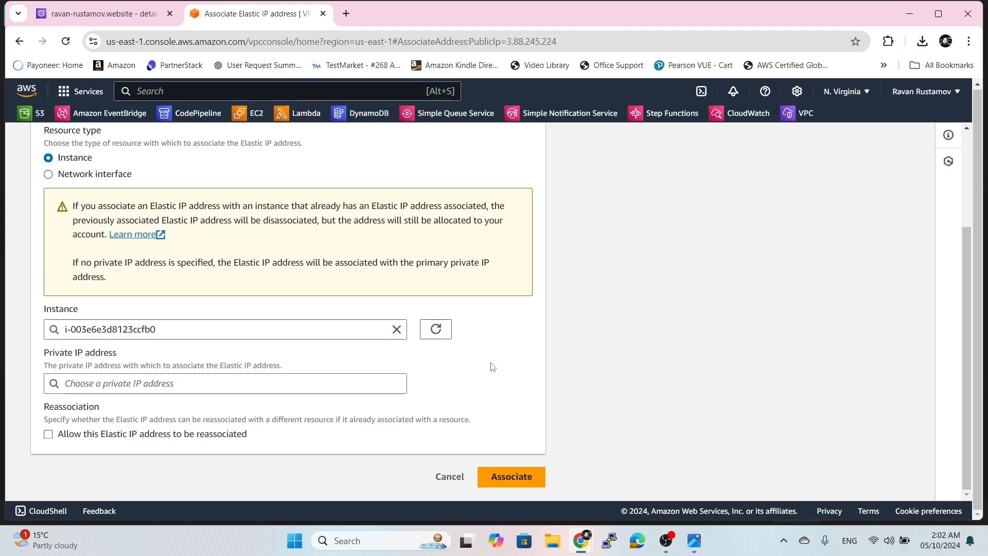
left_click(512, 477)
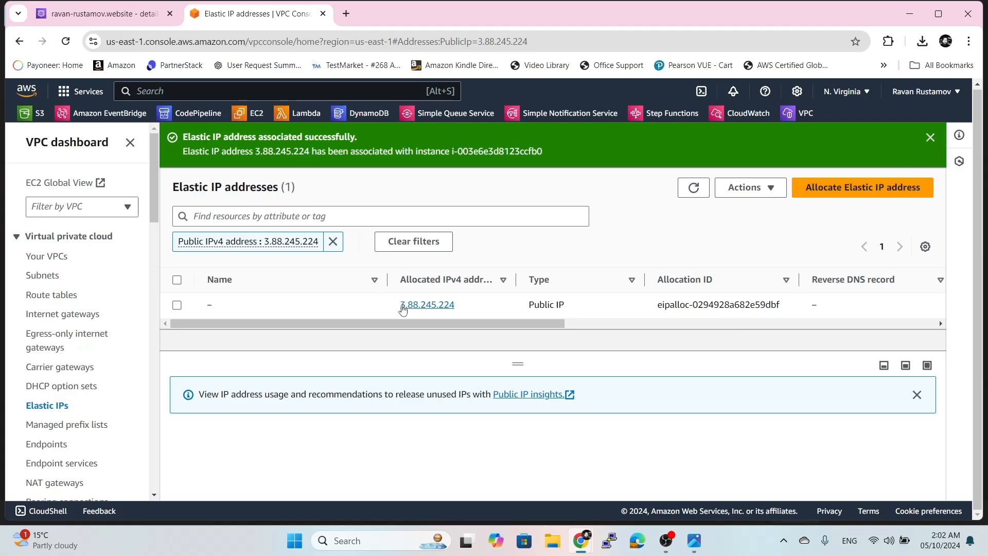
left_click_drag(400, 307, 461, 305)
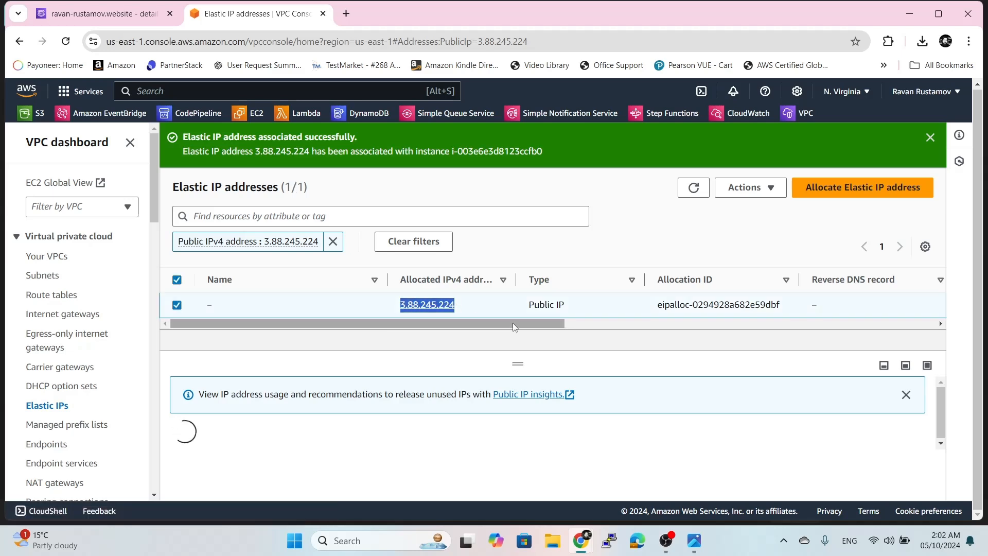
left_click(98, 16)
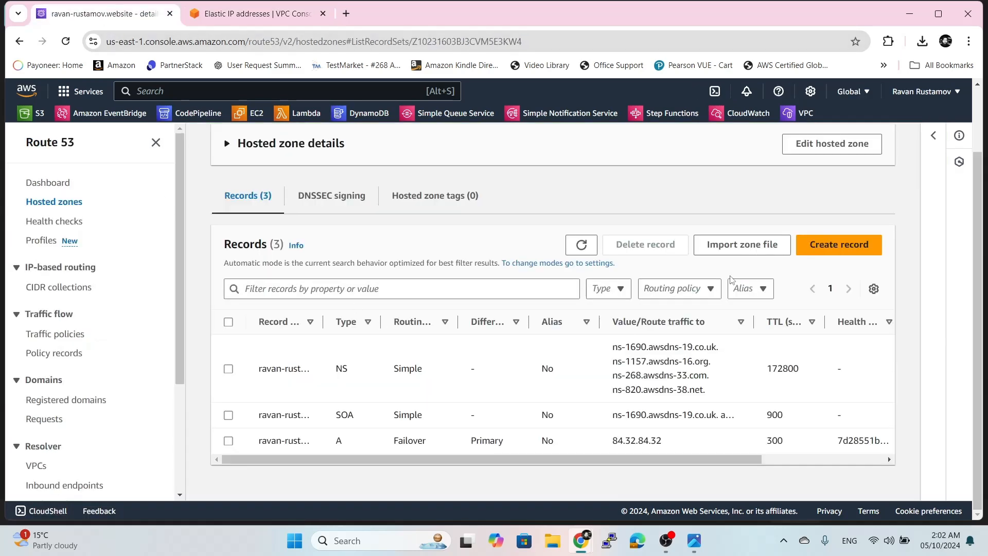
left_click(224, 9)
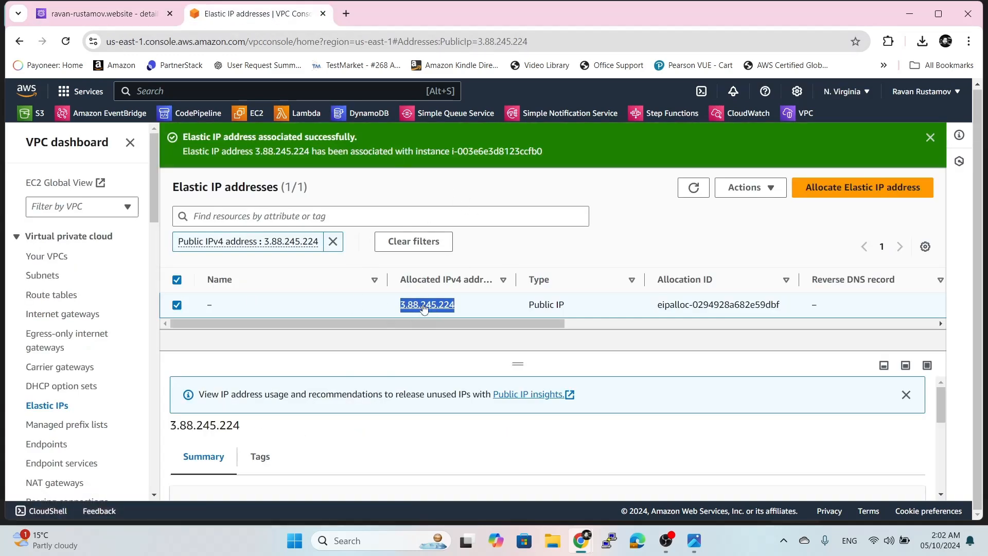
Open the details of the AZ-2 EC2 instance and copy its public IPv4 address.
left_click(242, 114)
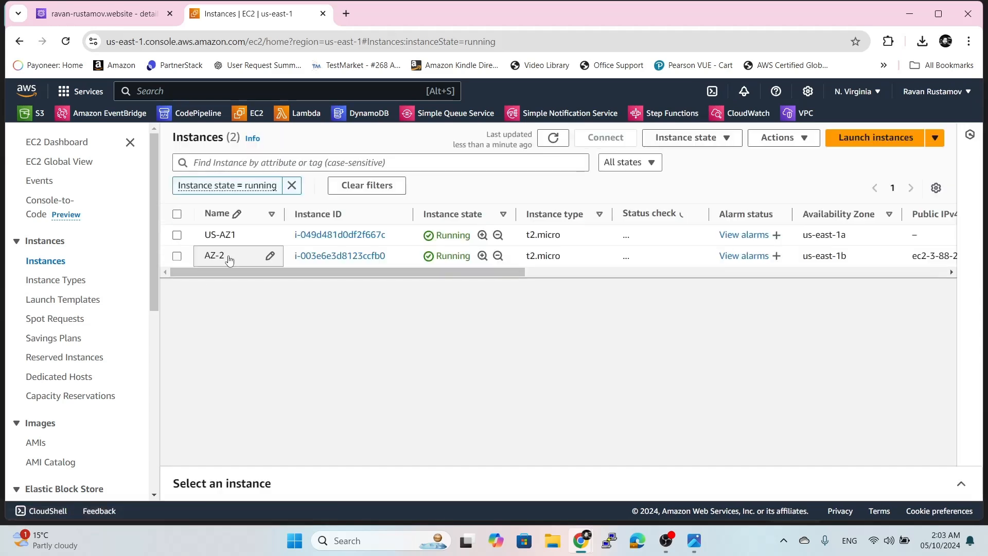
left_click(177, 257)
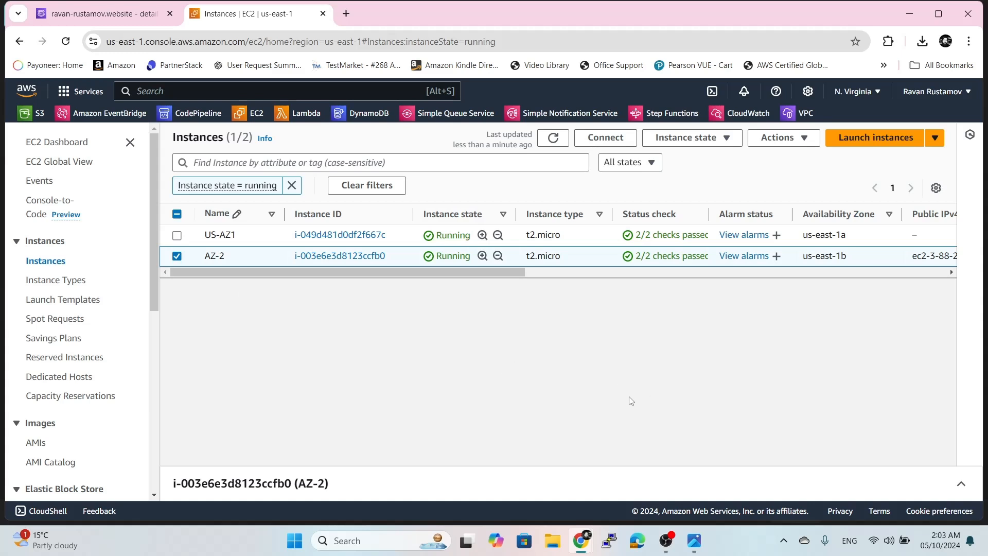
left_click(177, 255)
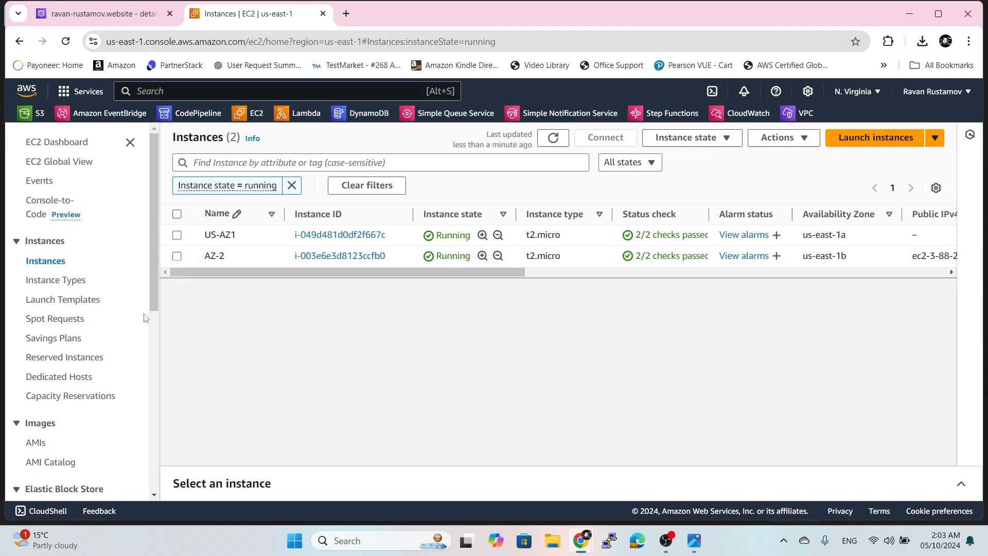
left_click(177, 256)
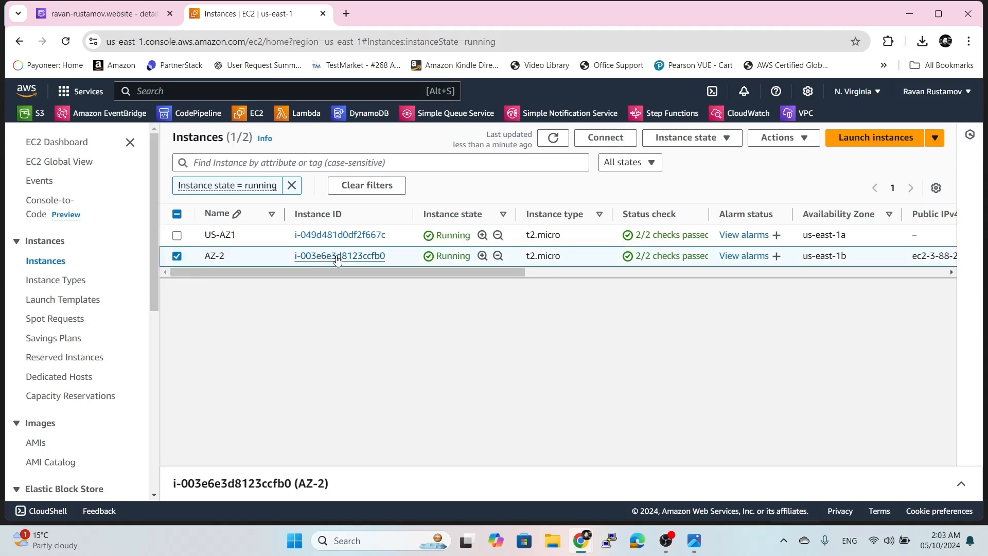
left_click(396, 489)
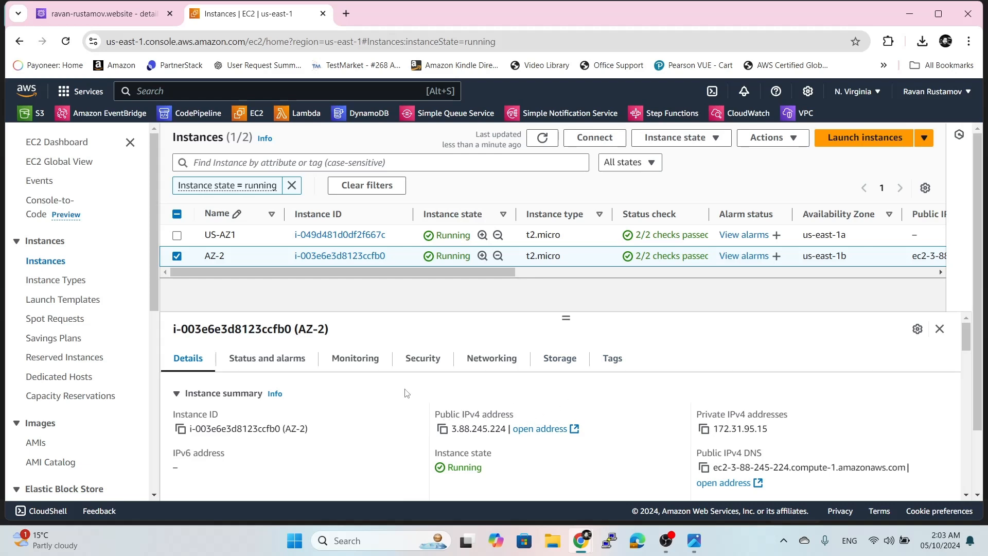
left_click(444, 432)
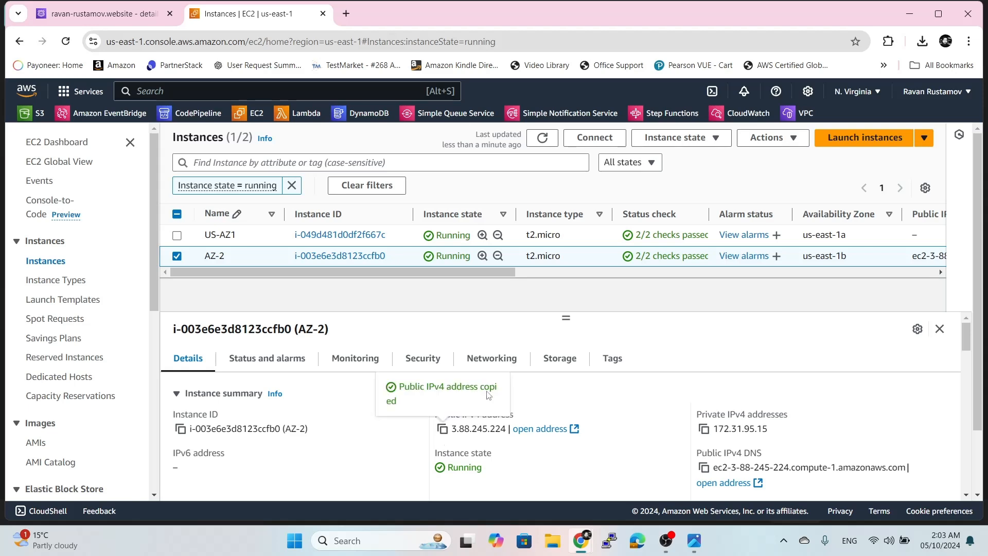
Start a new A record in the Route 53 hosted zone with 3.88.245.224 as its value.
left_click(98, 14)
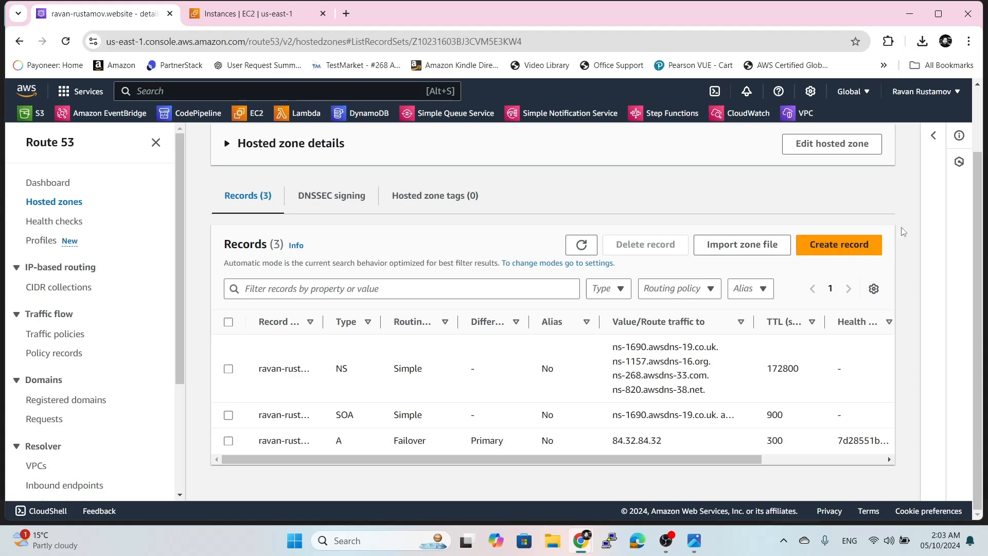
left_click(824, 250)
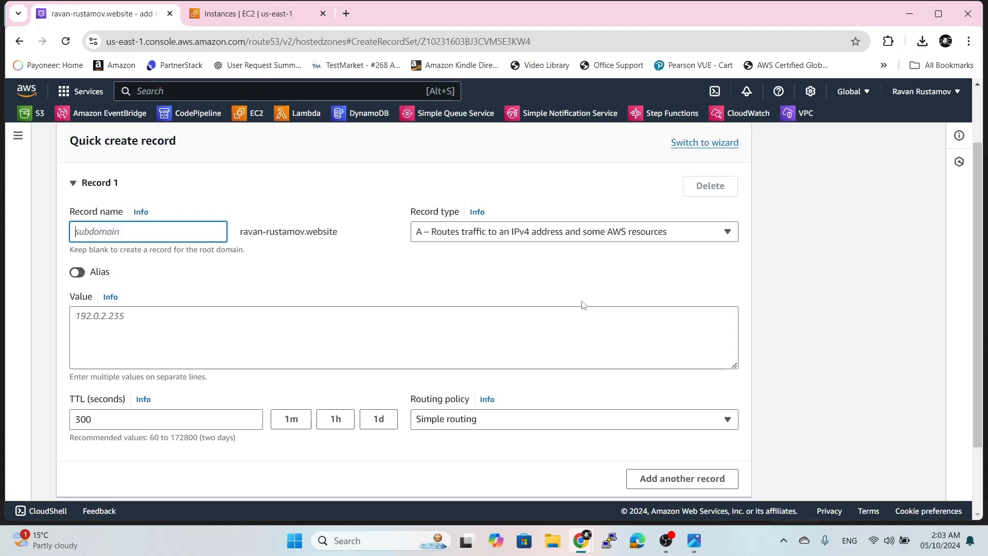
left_click(100, 323)
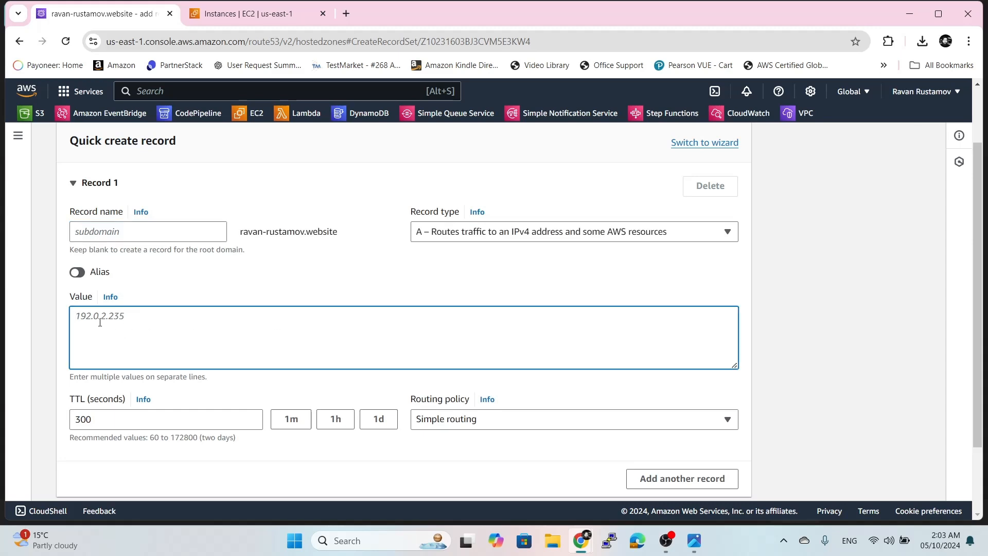
key("ctrl+v")
Enter info as the subdomain name of the new A record.
left_click(156, 231)
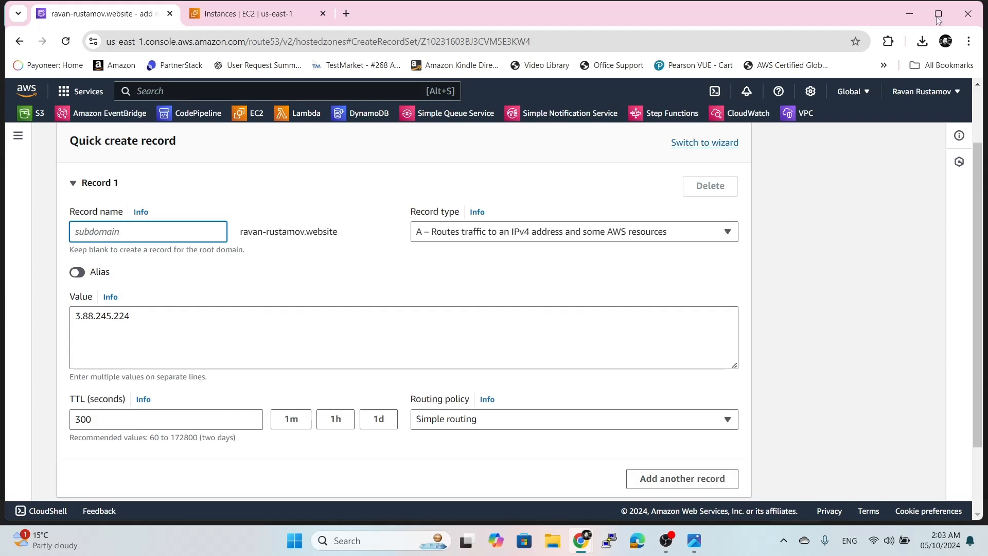
type("i")
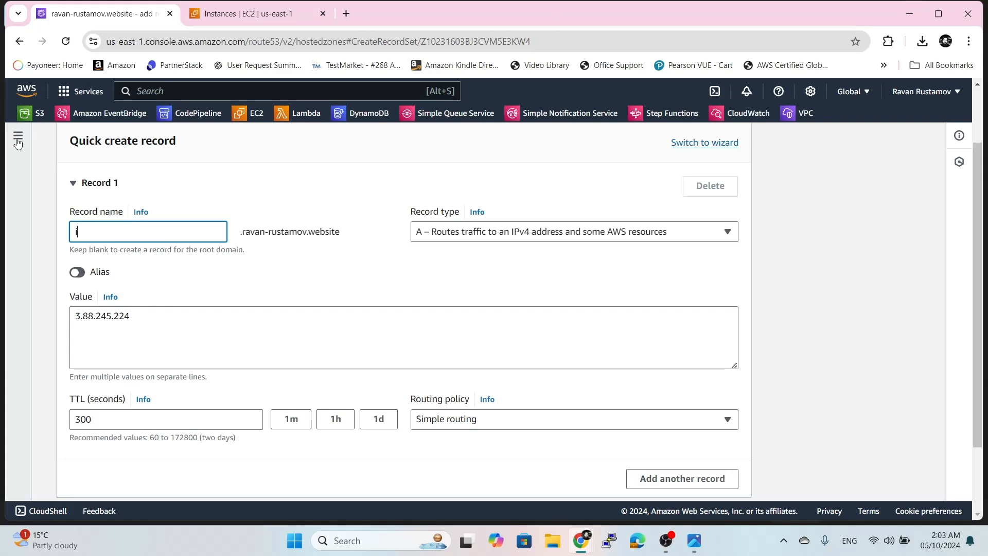
type("nfo")
left_click(303, 282)
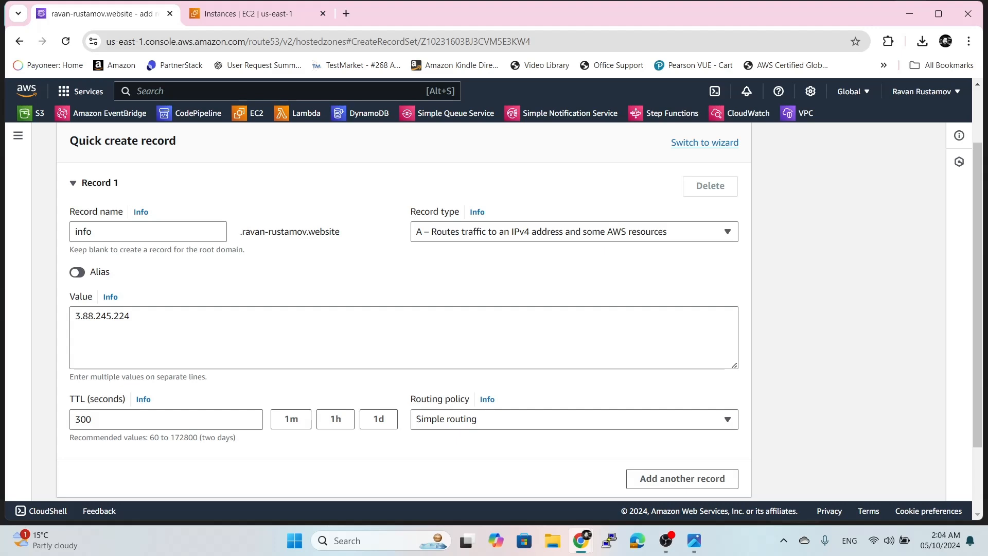
Set the info record's routing policy to Failover and assign the Primary Server Health Chec health check.
left_click(625, 420)
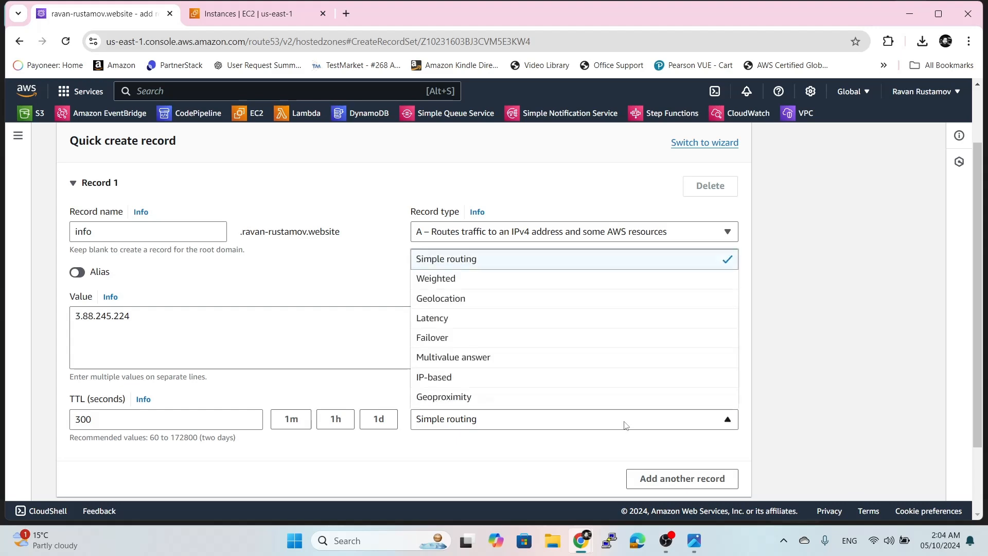
left_click(518, 340)
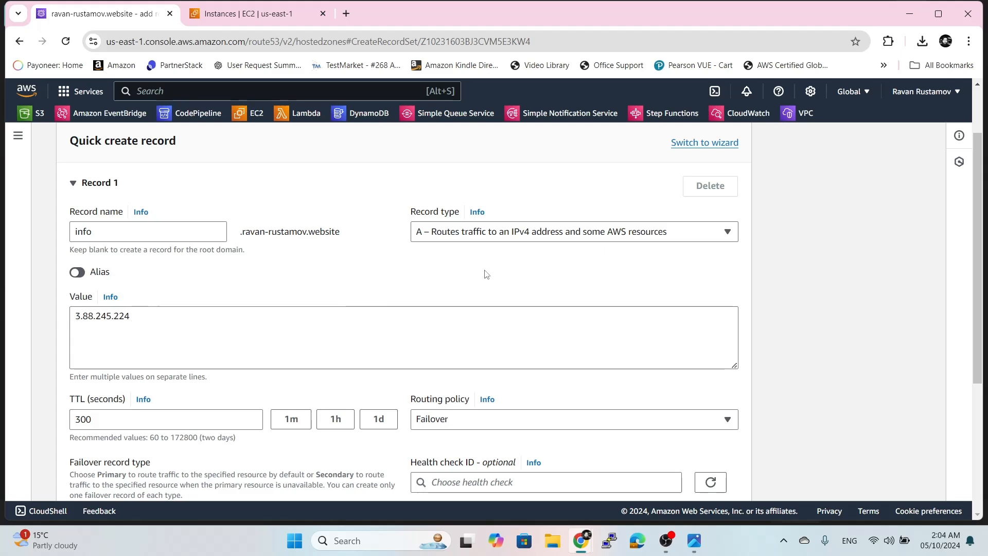
scroll(486, 274, "down", 4)
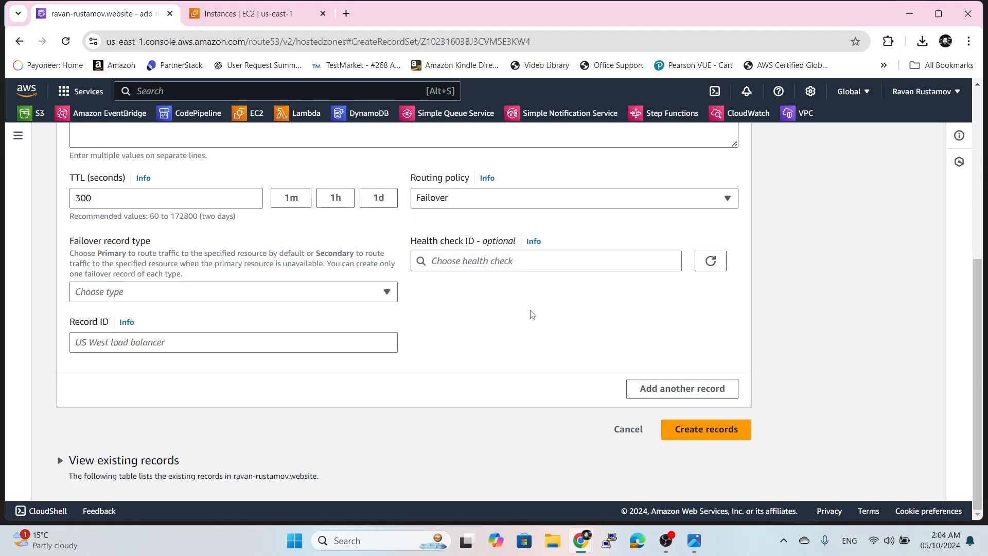
left_click(565, 260)
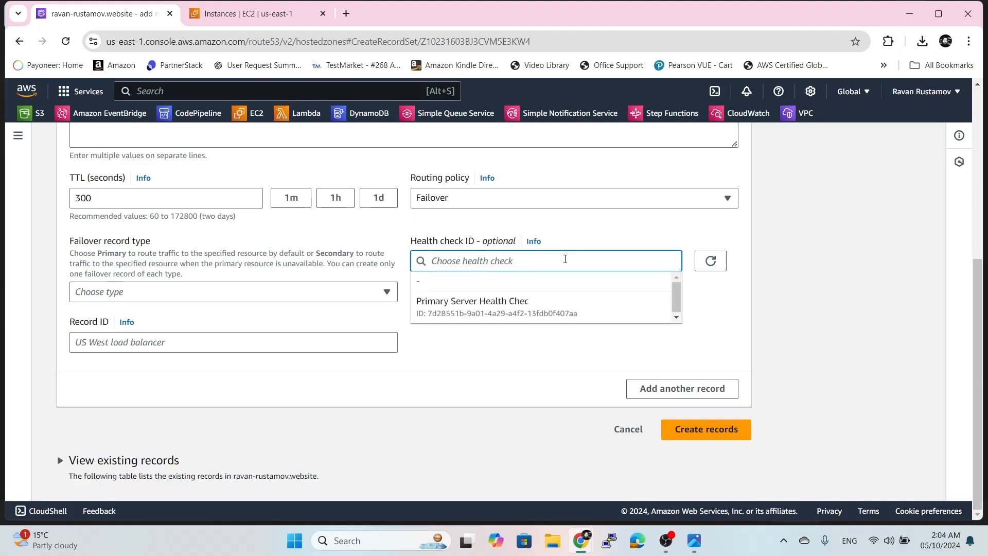
left_click(532, 319)
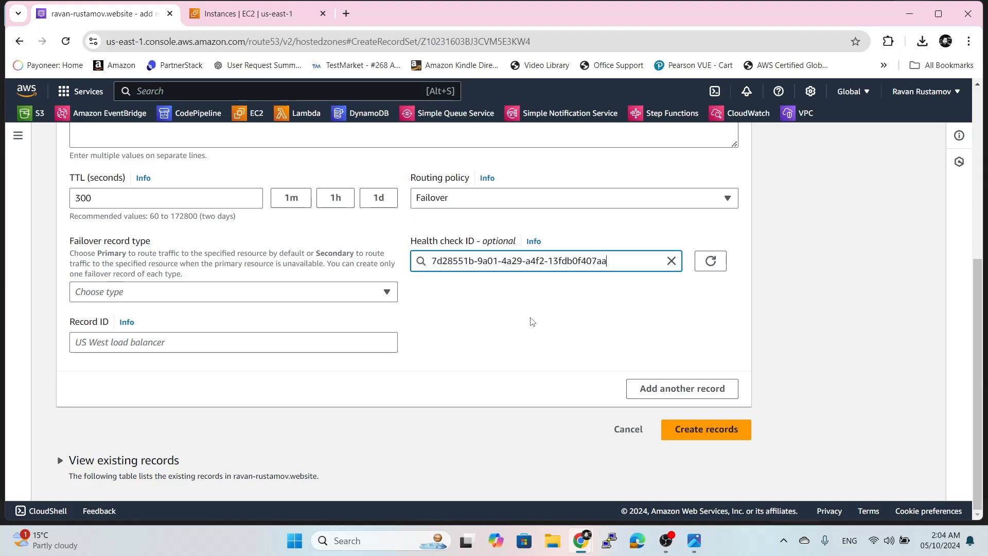
left_click(506, 311)
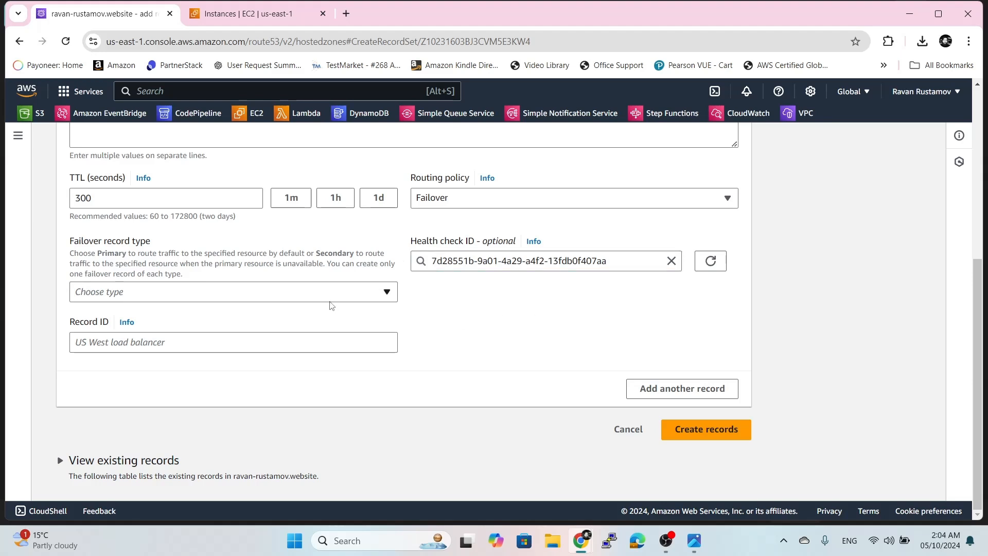
Set the failover record type to Secondary and the record ID to AZ-2, create the record, and dismiss the notification.
left_click(333, 294)
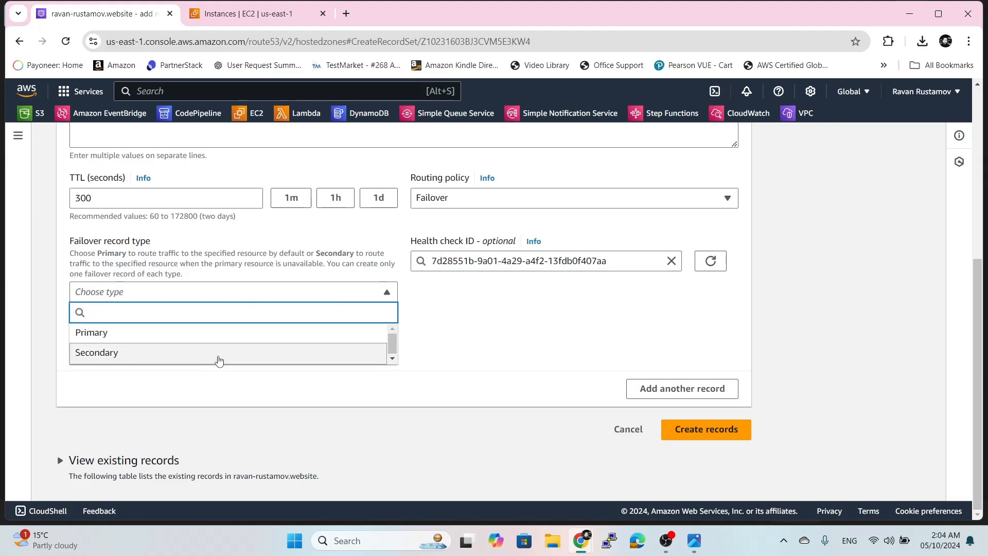
left_click(219, 359)
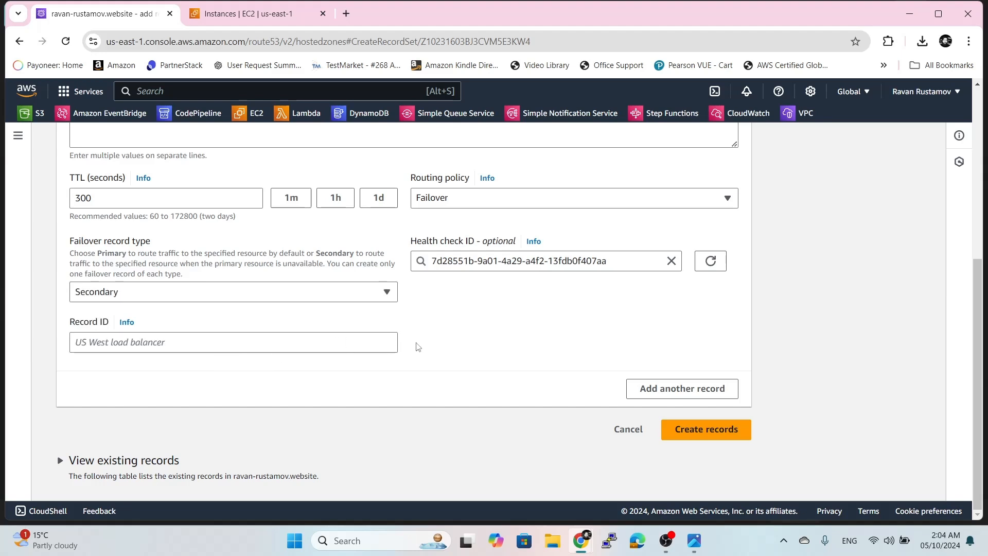
left_click(226, 346)
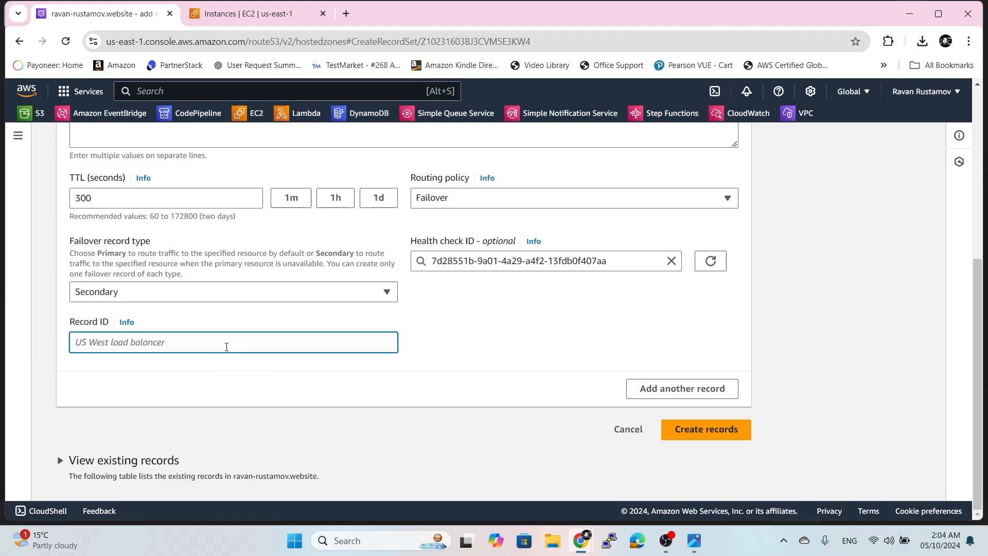
type("AZ-2")
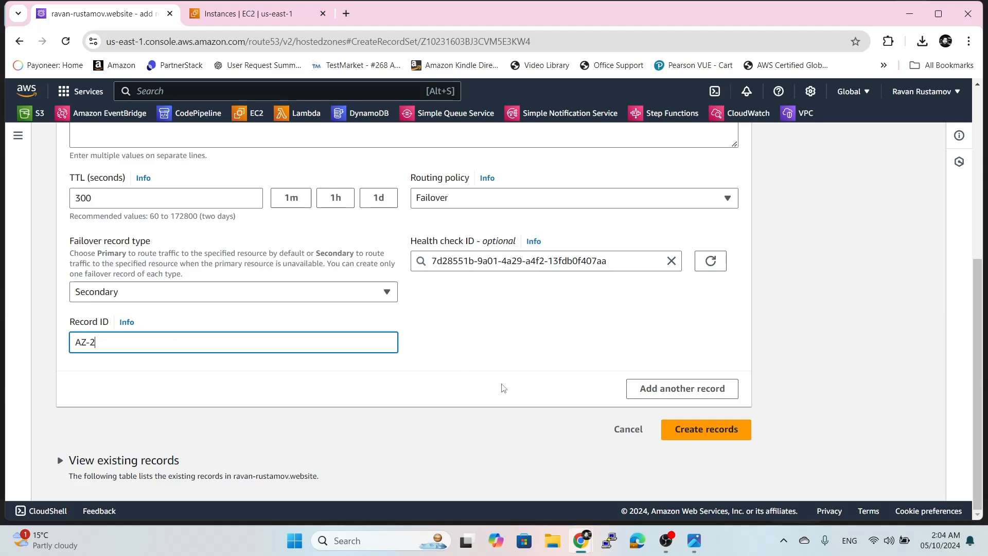
left_click(700, 435)
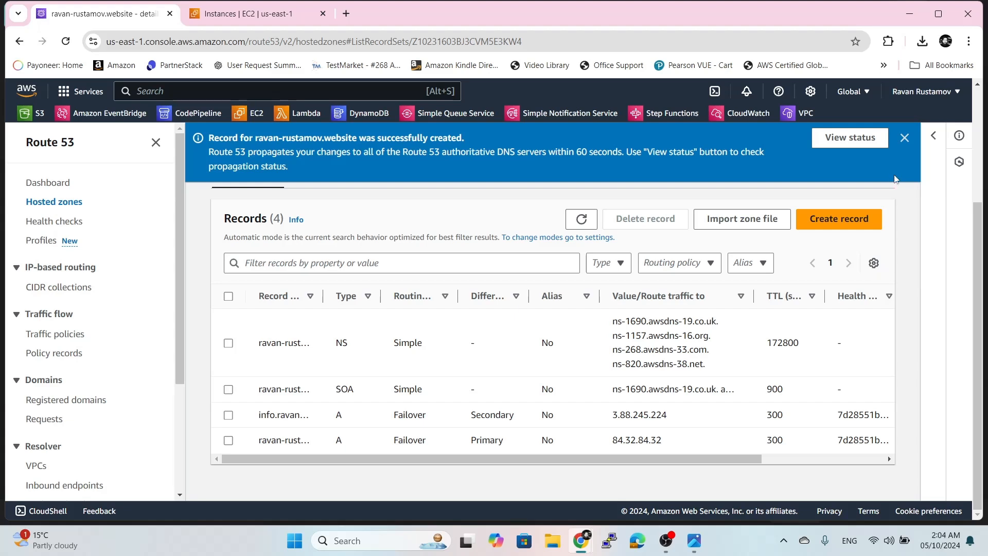
left_click(905, 139)
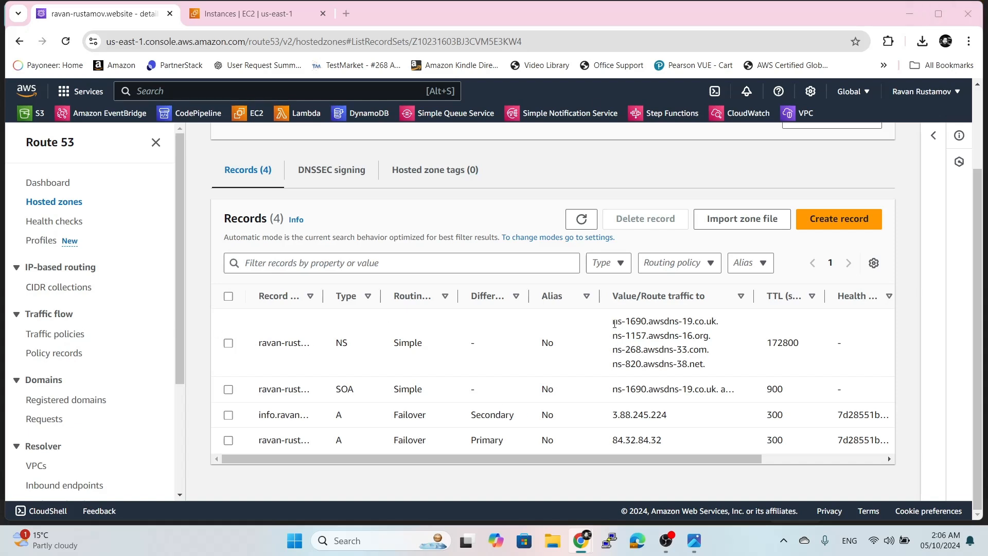
Copy name servers from the hosted zone's NS record, including ns-1690.awsdns-19.co.uk and ns-820.awsdns-38.net.
left_click_drag(612, 321, 719, 326)
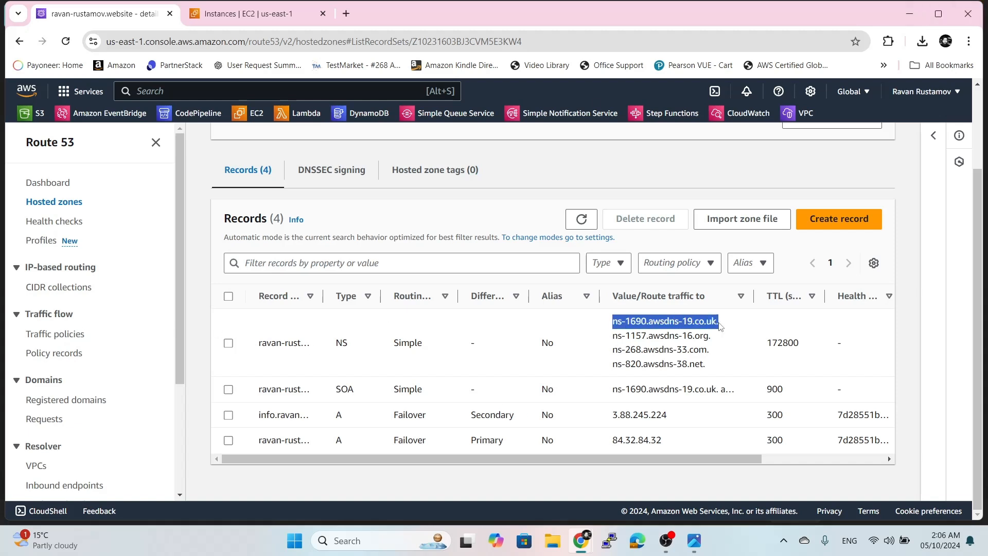
key("ctrl+c")
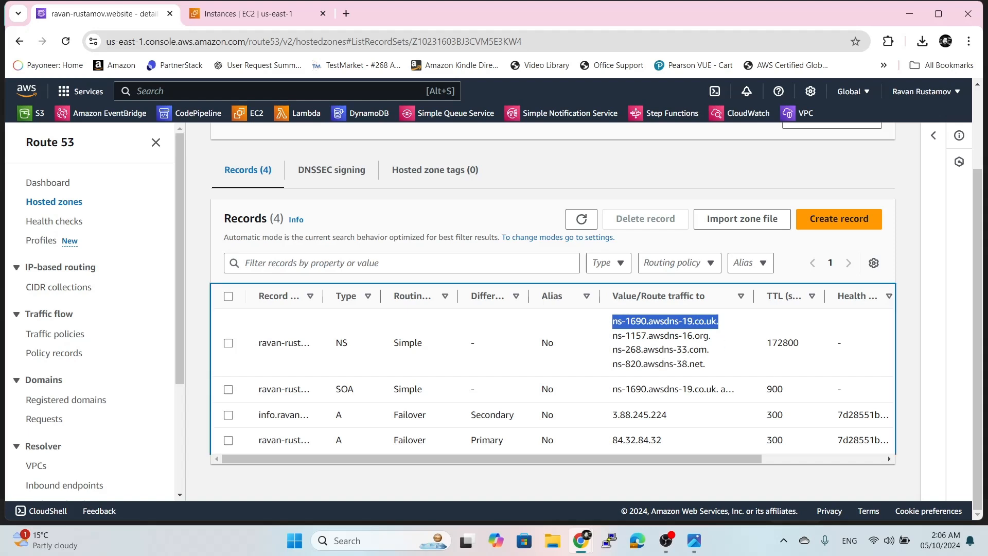
key("alt+Tab")
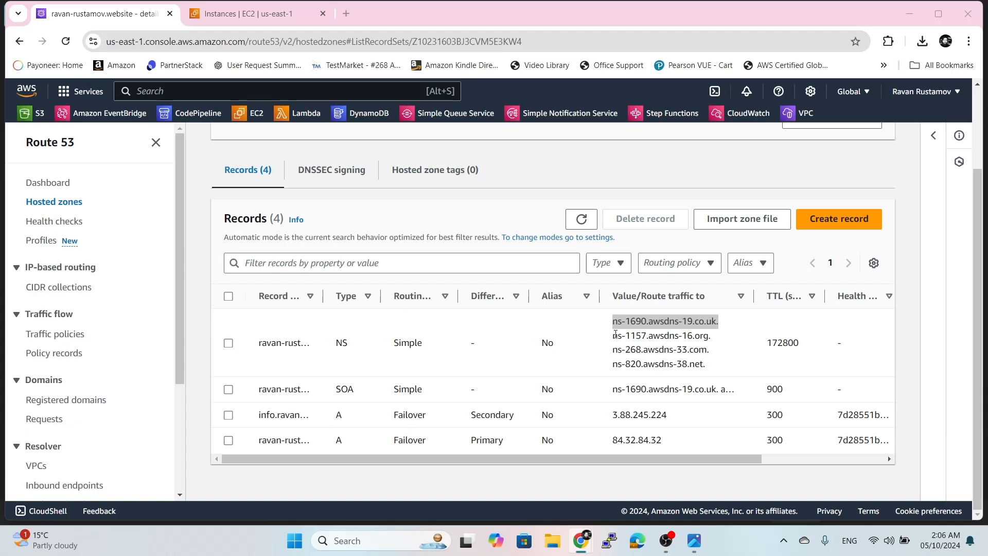
left_click_drag(613, 364, 703, 363)
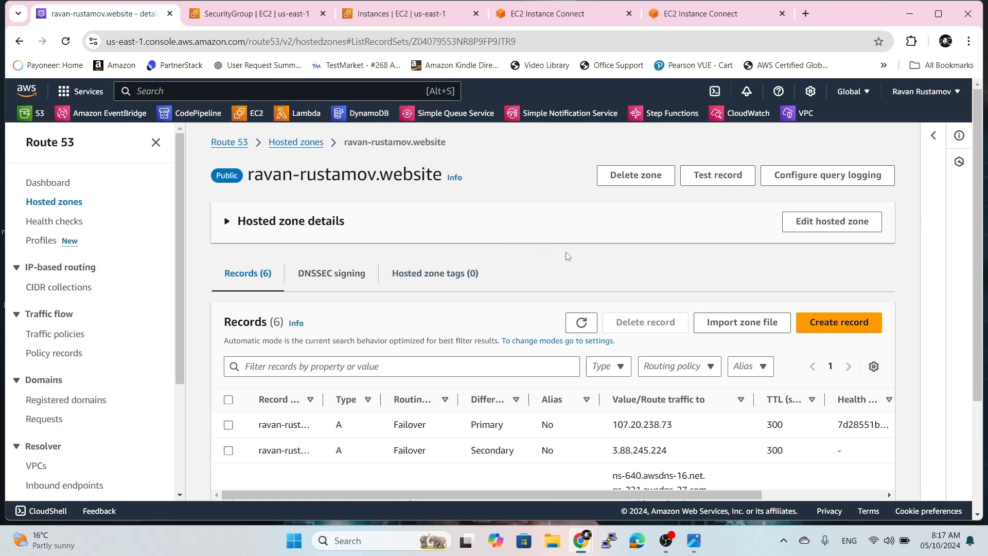
Review the hosted zone's records, checking the primary and secondary failover A records, the name servers and the CNAME record.
scroll(572, 268, "down", 3)
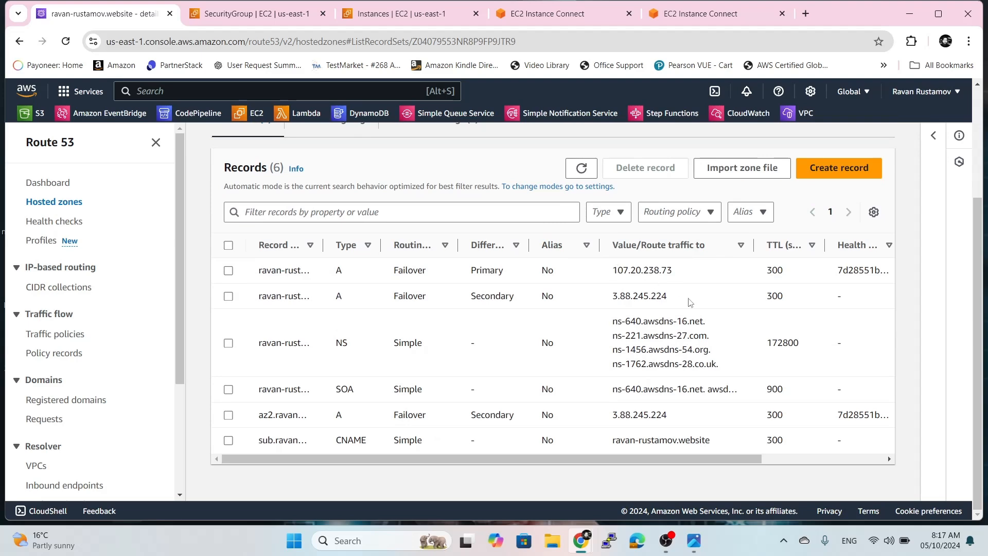
scroll(658, 313, "up", 3)
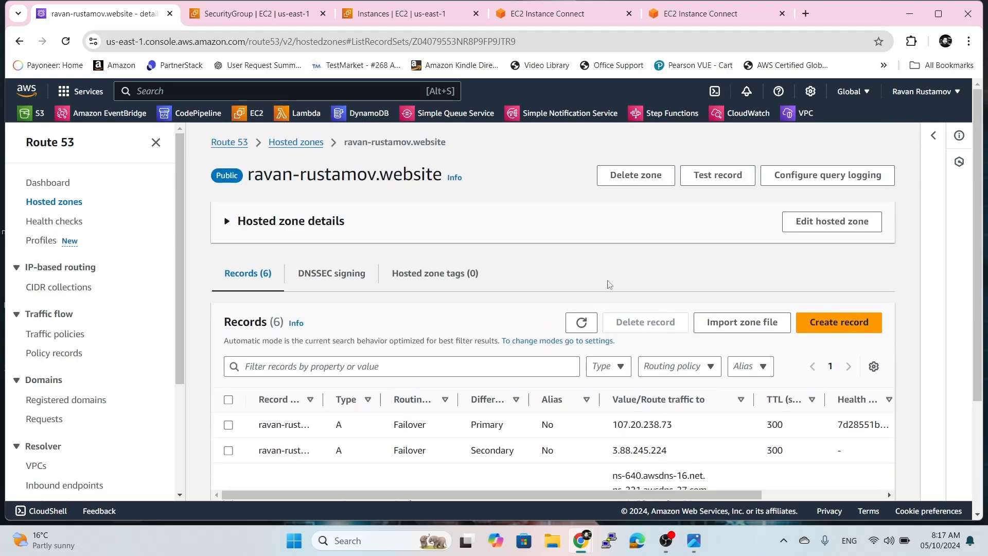
scroll(566, 265, "down", 3)
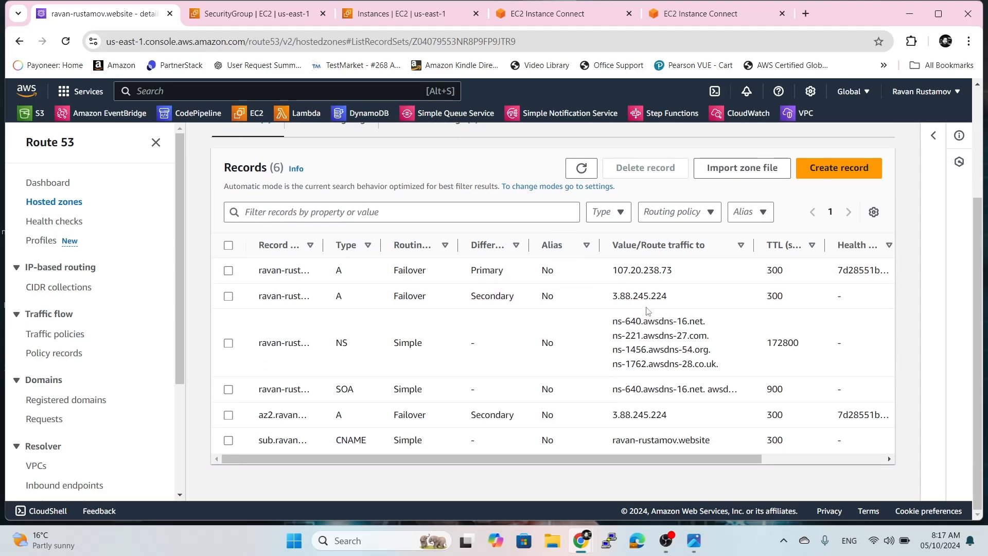
scroll(572, 304, "up", 2)
scroll(573, 304, "up", 2)
scroll(579, 234, "down", 3)
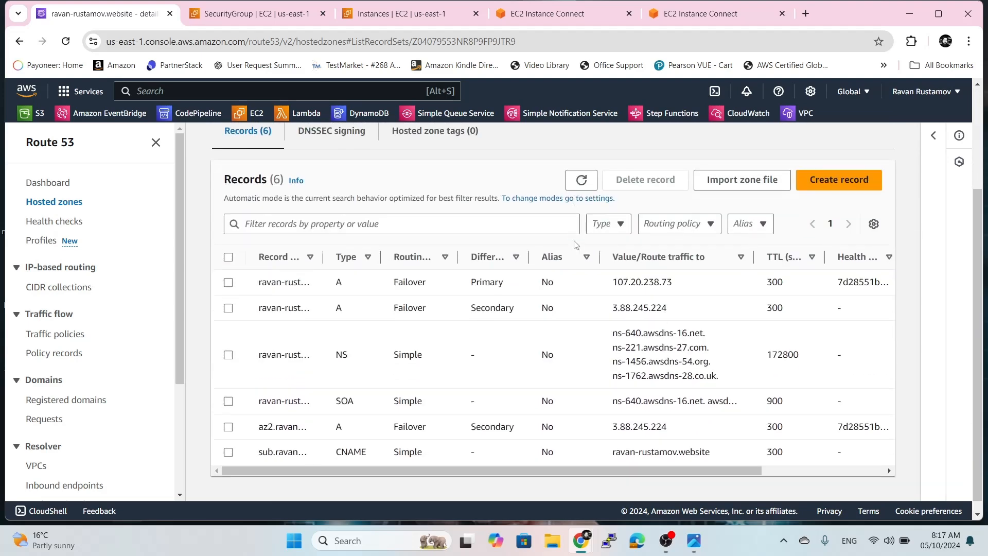
scroll(578, 279, "up", 3)
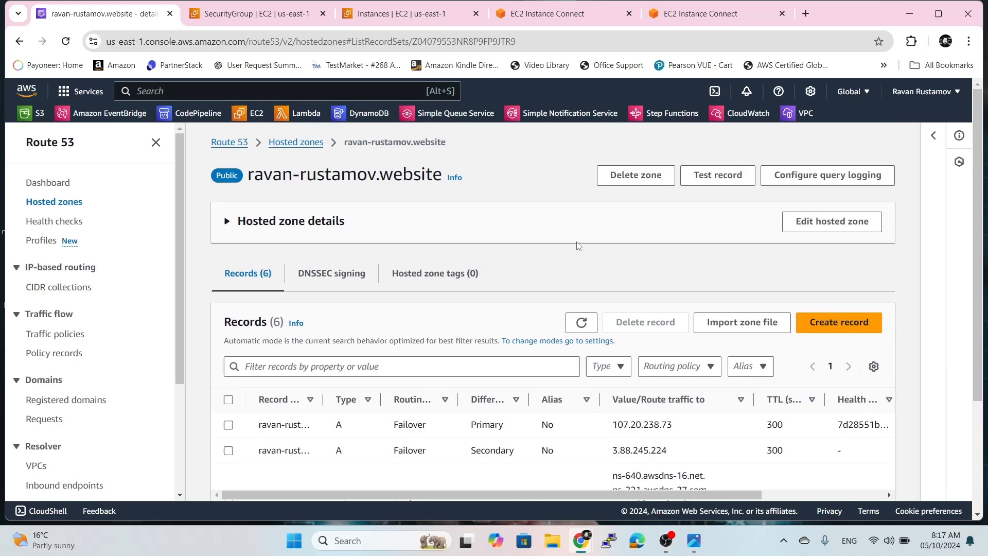
scroll(597, 244, "down", 3)
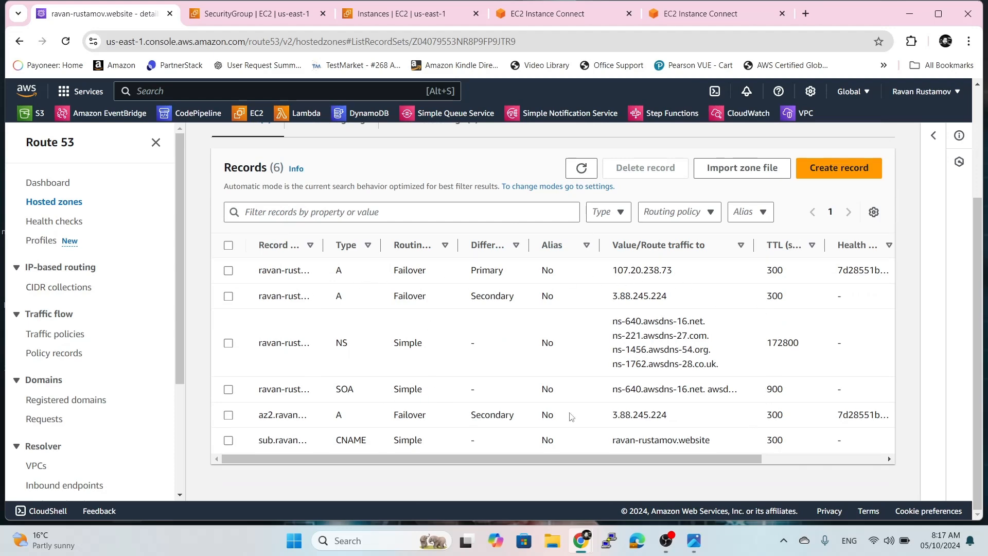
scroll(747, 326, "up", 3)
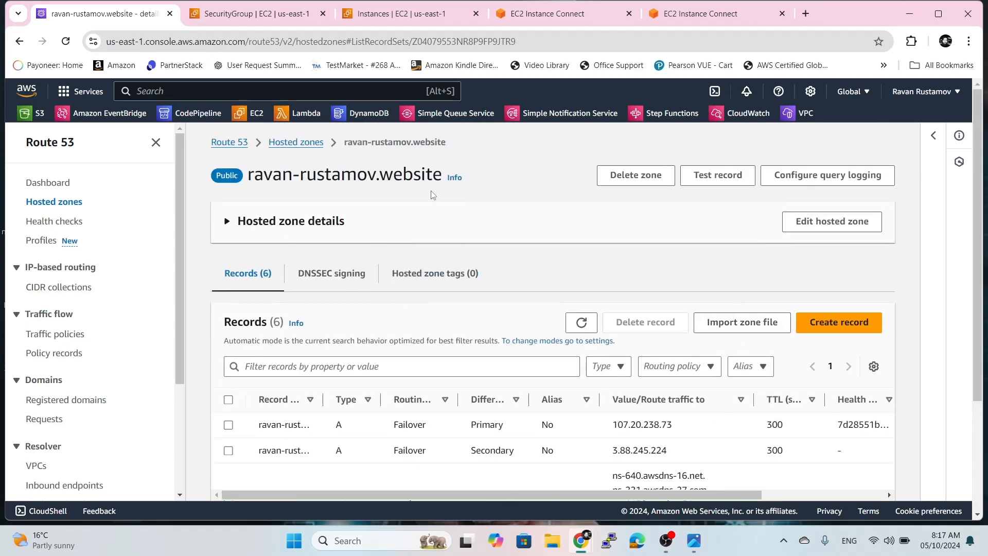
Look at the launch-wizard-4 security group and the EC2 instances list, and deselect the US-AZ1 instance.
left_click(273, 15)
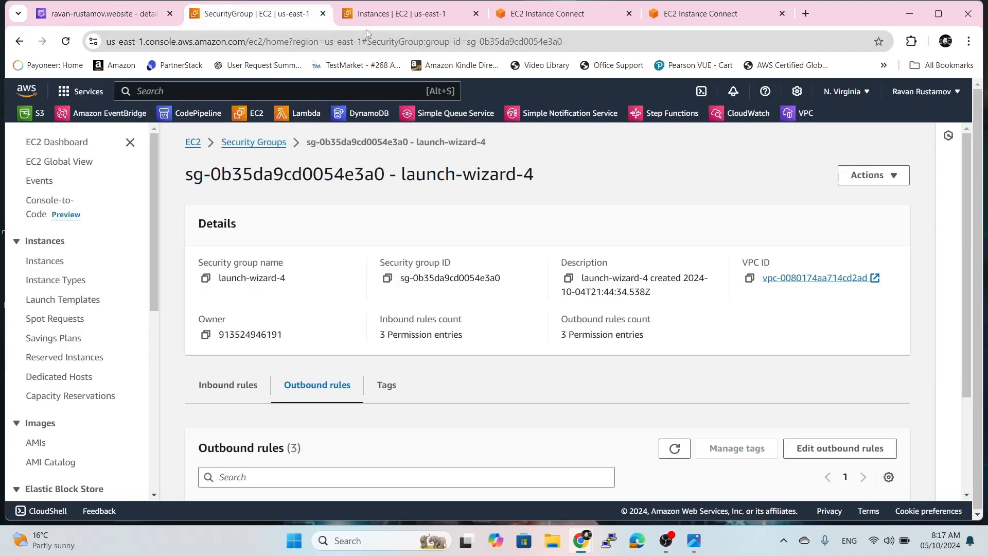
left_click(378, 14)
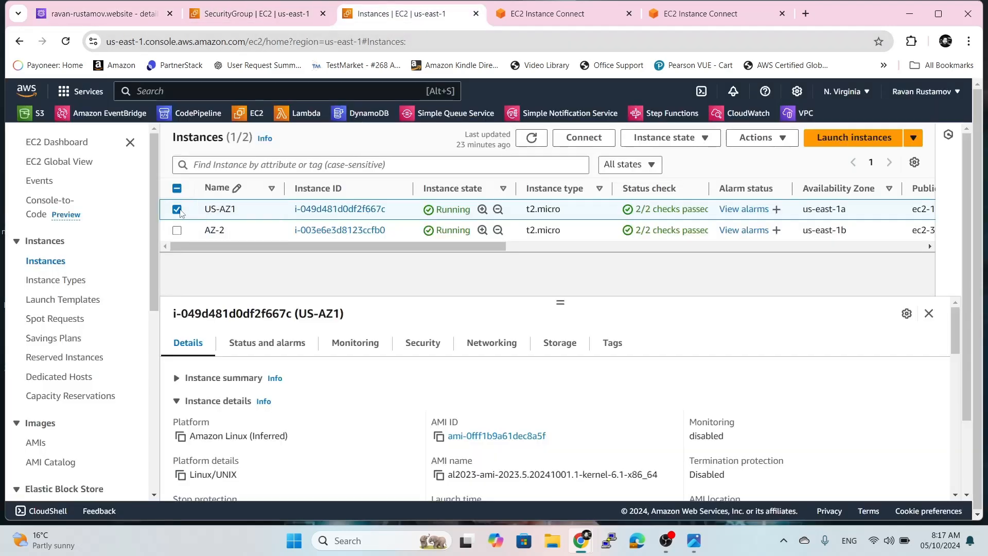
left_click(178, 210)
left_click(178, 210)
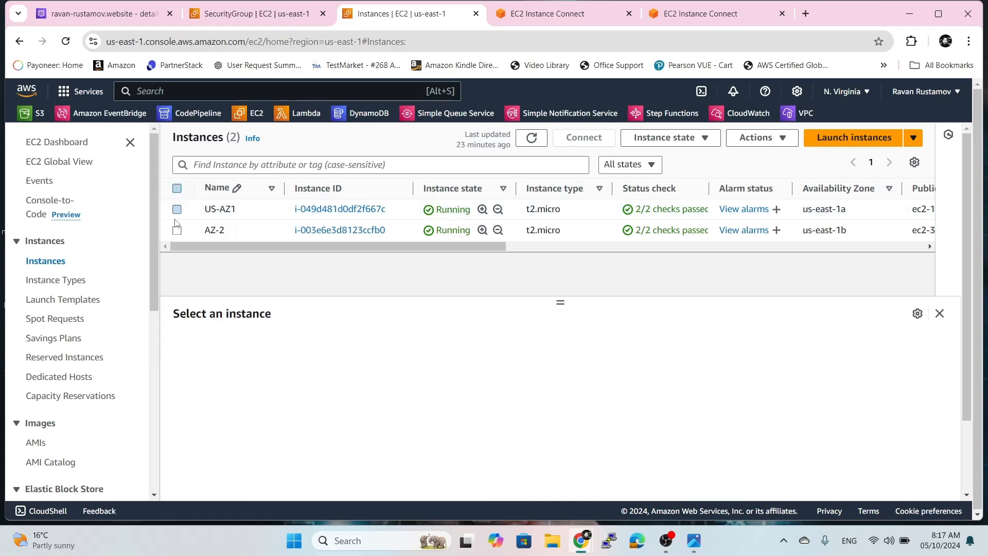
Ping the hosted zone's root domain from the US-AZ1 instance's terminal and stop the ping after several replies.
left_click(545, 16)
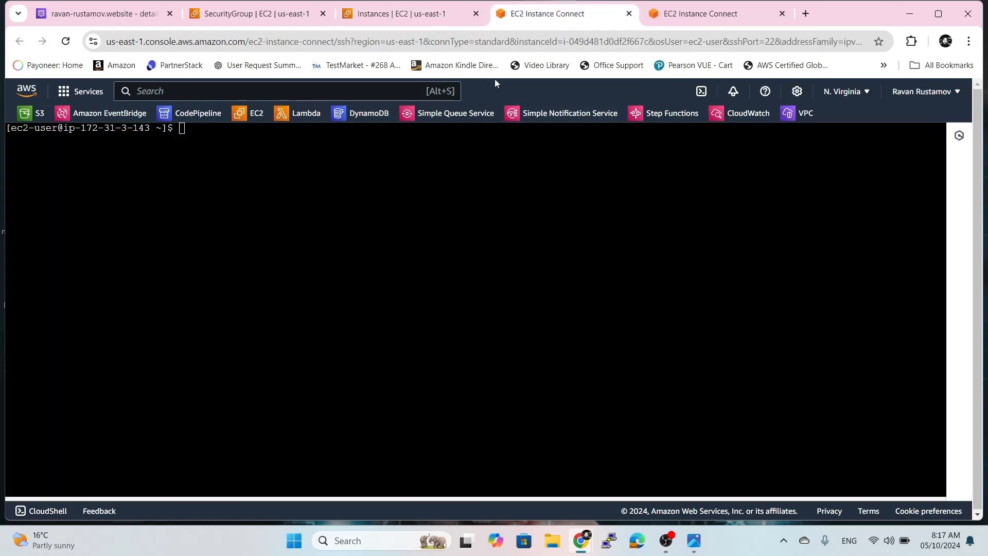
double_click(257, 130)
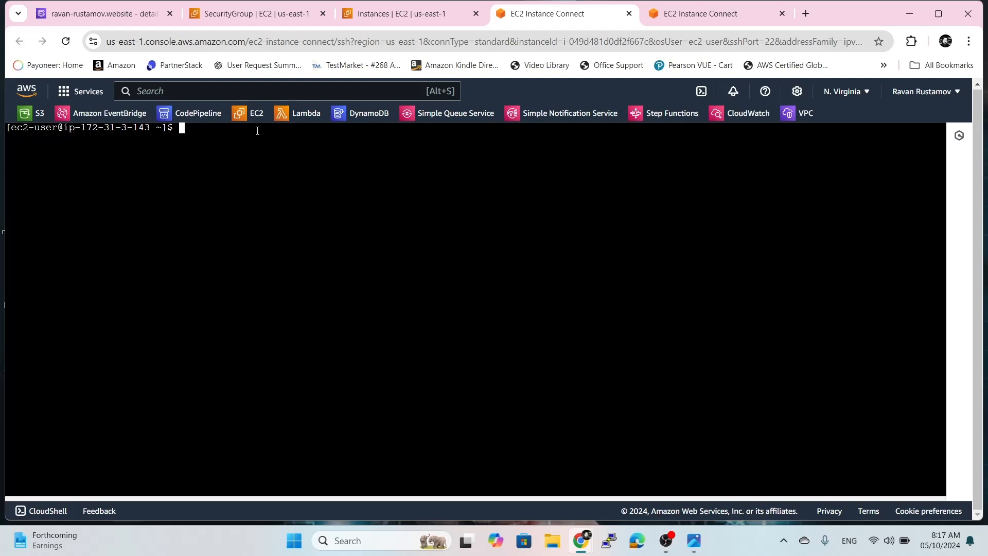
type("ping ravan-rustamov.website")
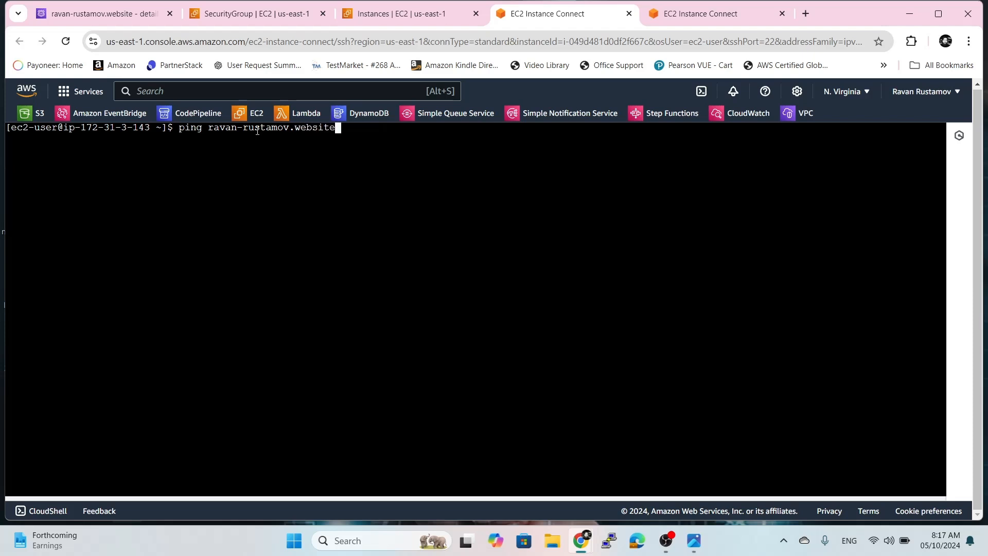
key("Return")
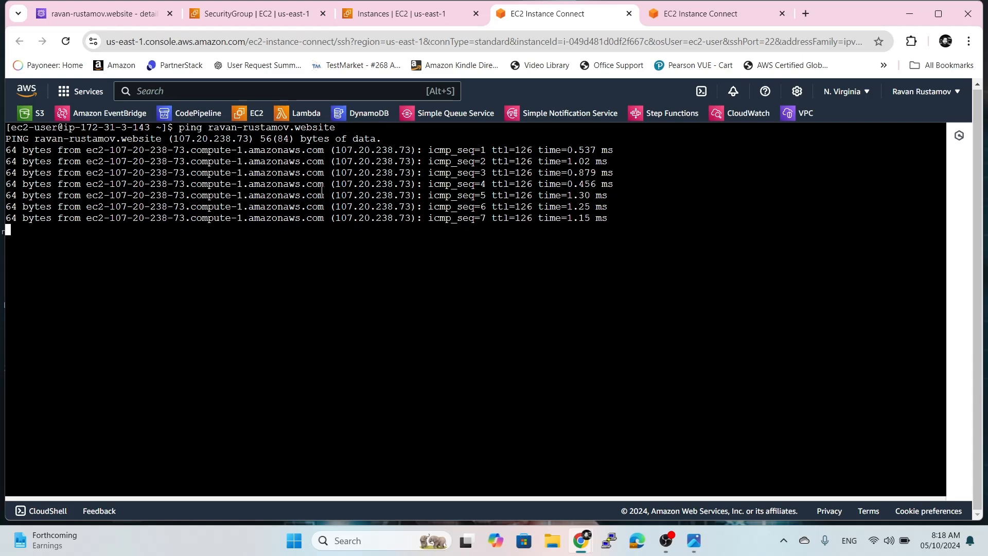
key("ctrl+c")
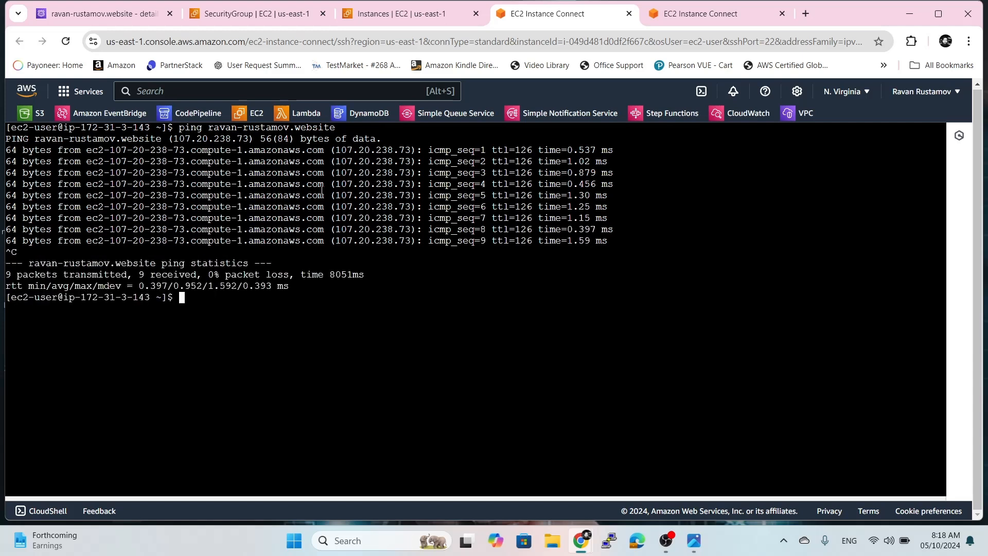
Run nslookup on the hosted zone's root domain in the US-AZ1 instance's terminal.
key("Up")
key("Up")
key("Up")
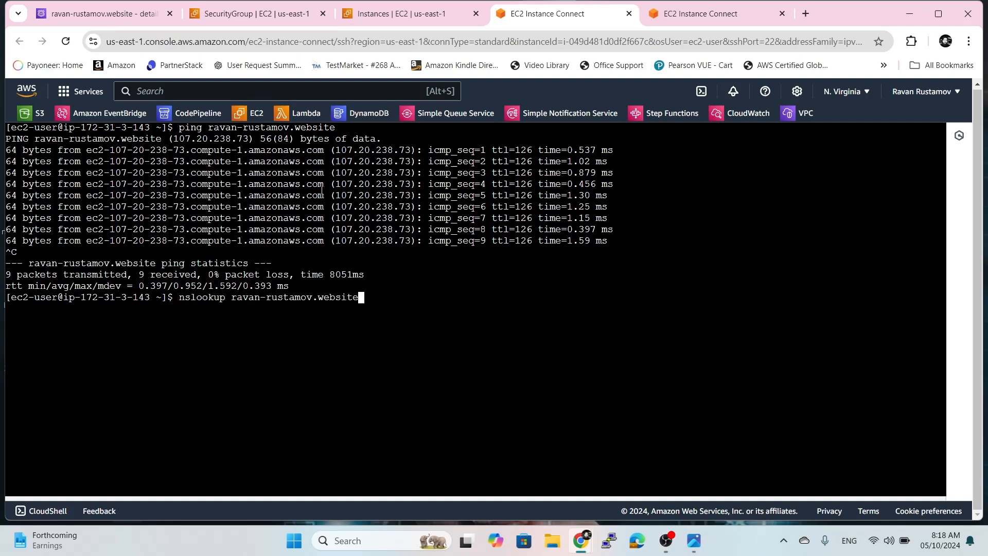
key("Return")
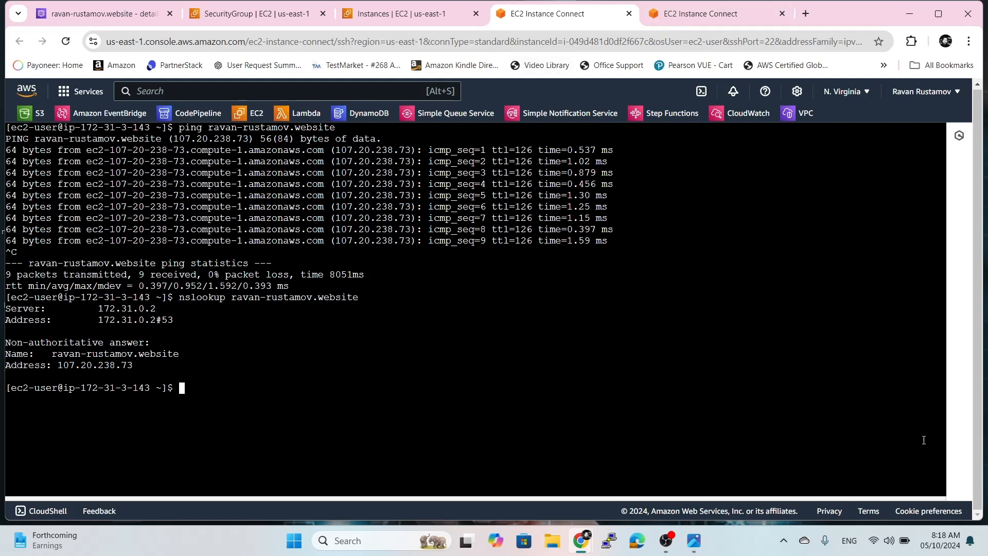
Run nslookup on the hosted zone's root domain in the AZ-2 instance's terminal, and close both instance terminals.
left_click(725, 15)
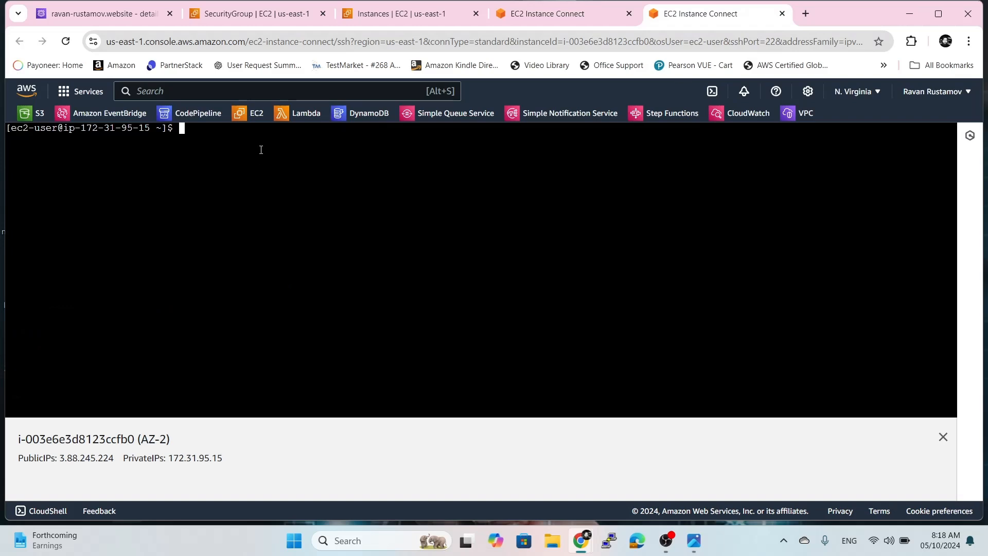
type("clear")
key("Up")
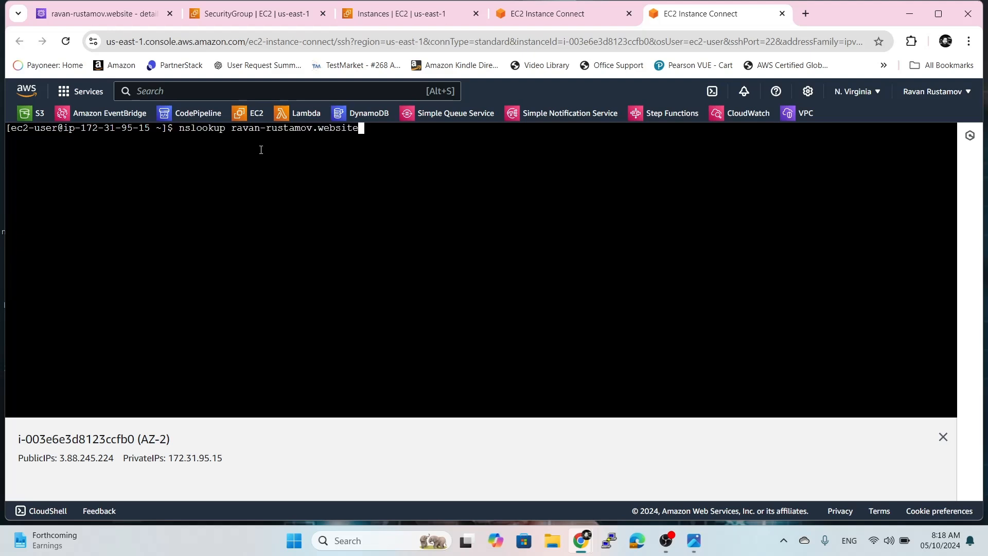
key("Return")
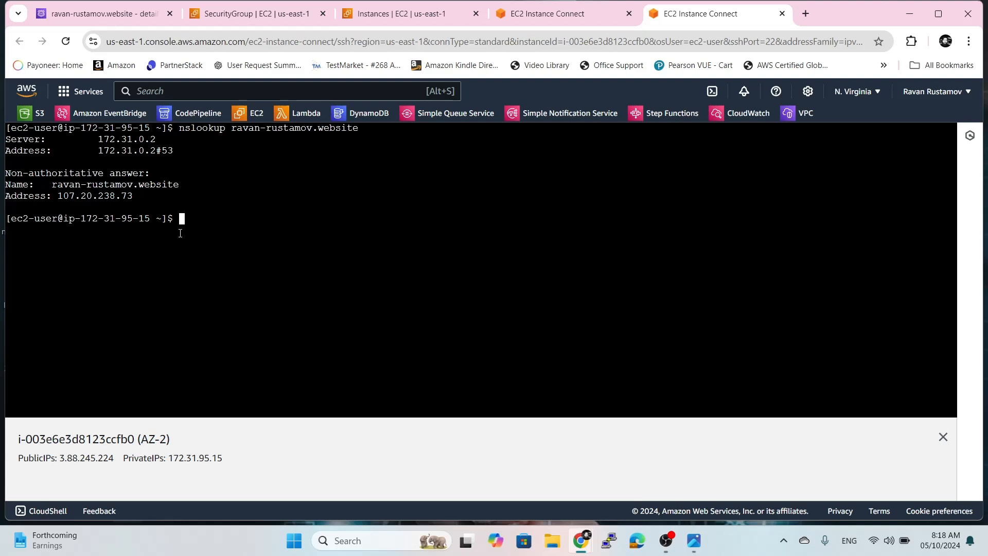
left_click(782, 13)
left_click(629, 14)
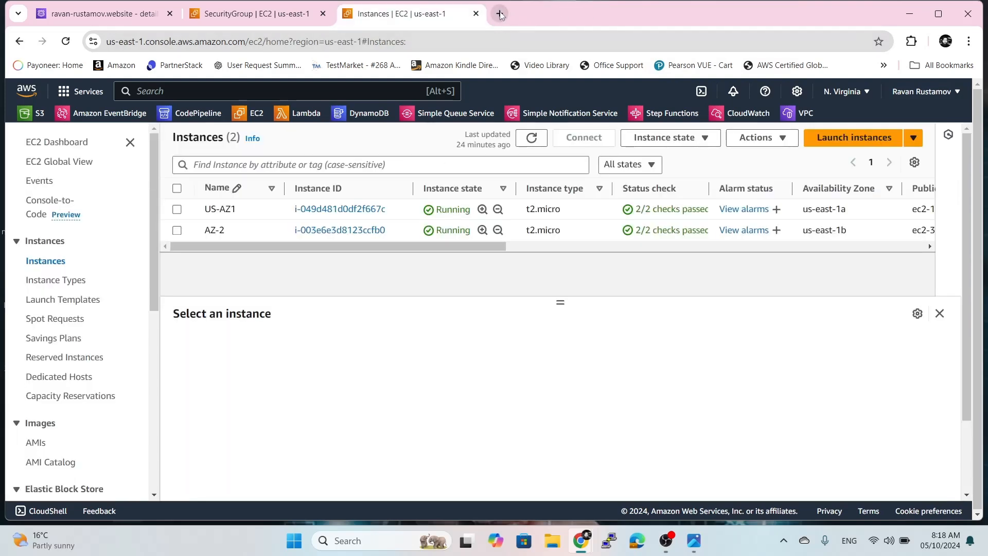
Load the hosted zone's root domain in a new browser tab to check which web server responds.
key("ctrl+t")
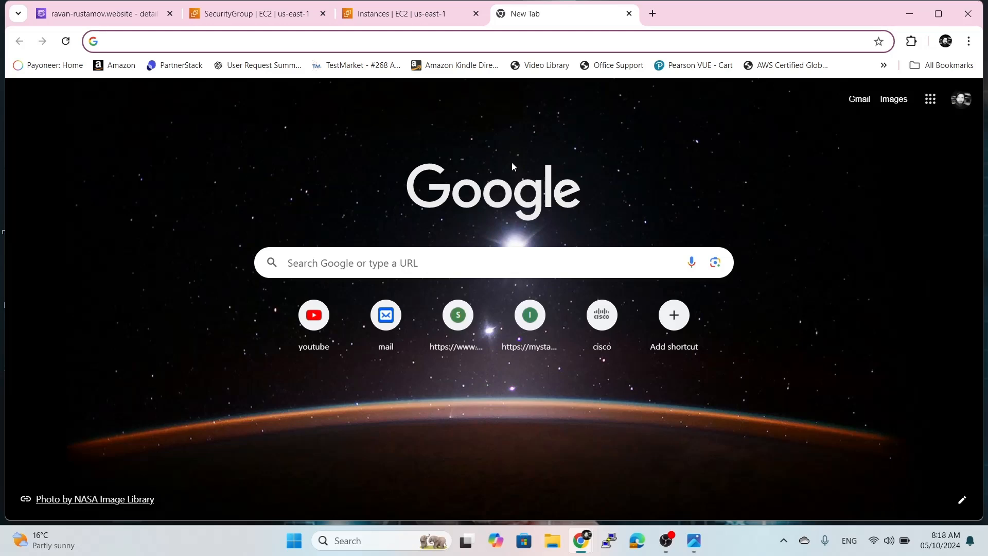
type("r")
key("Return")
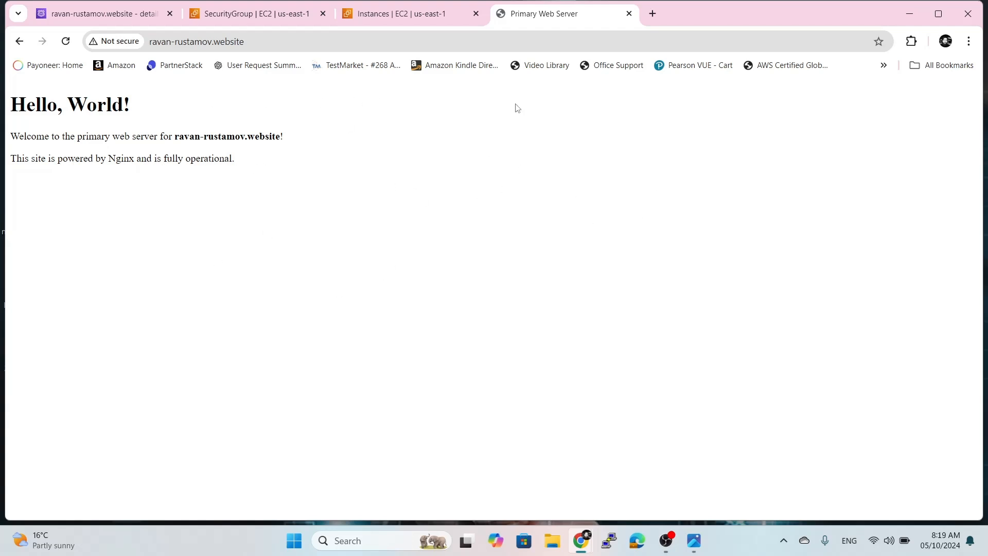
Stop the US-AZ1 instance and refresh the EC2 instances list.
left_click(395, 21)
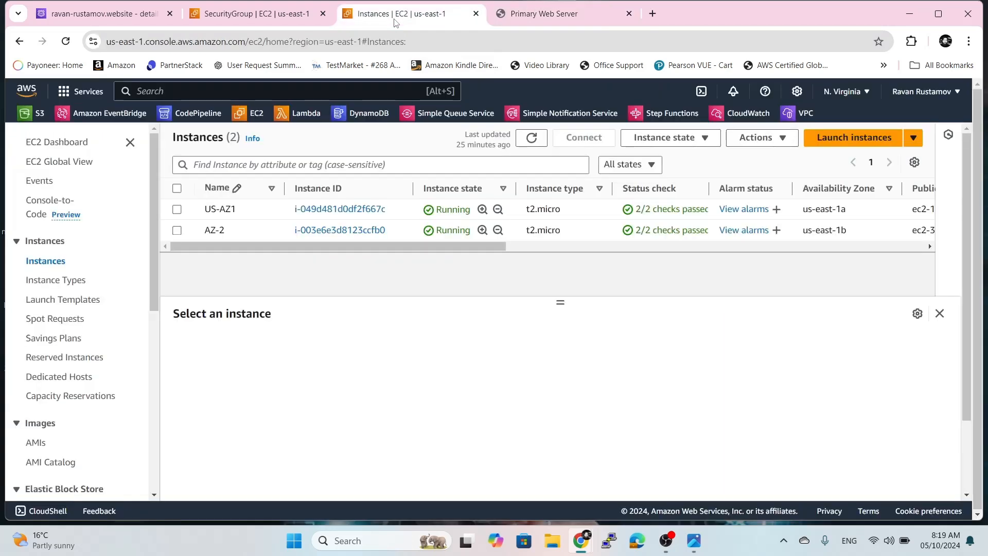
left_click(177, 210)
left_click(177, 210)
left_click(177, 211)
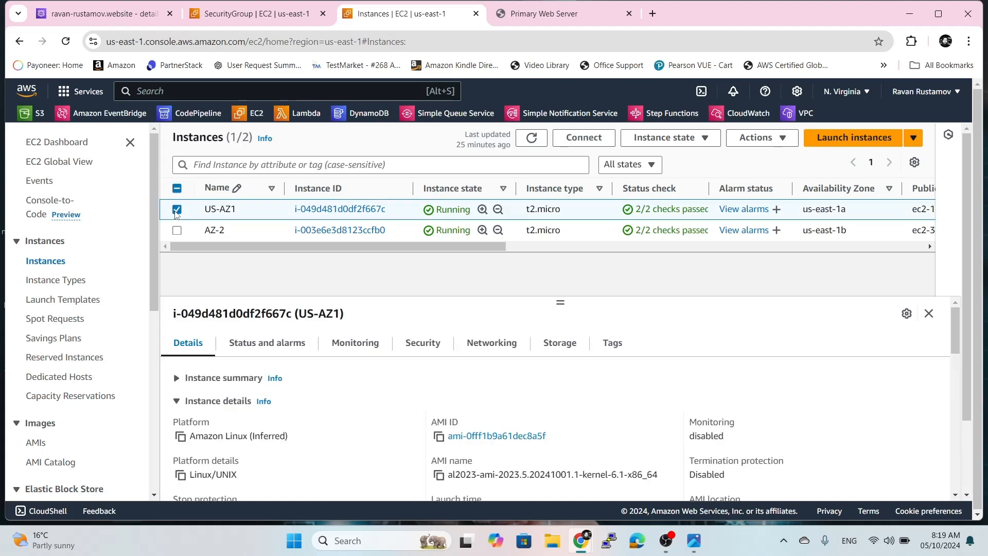
left_click(699, 146)
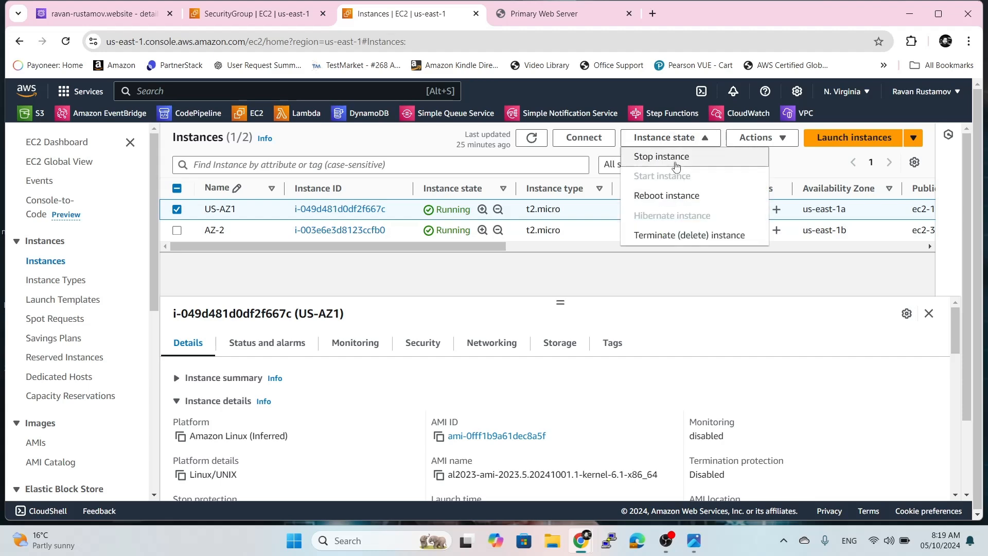
left_click(676, 164)
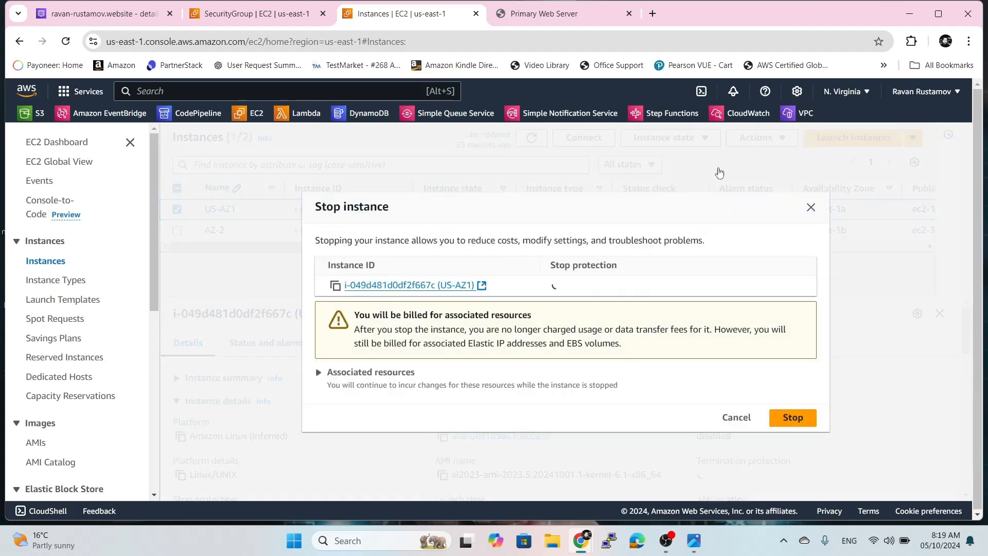
left_click(793, 419)
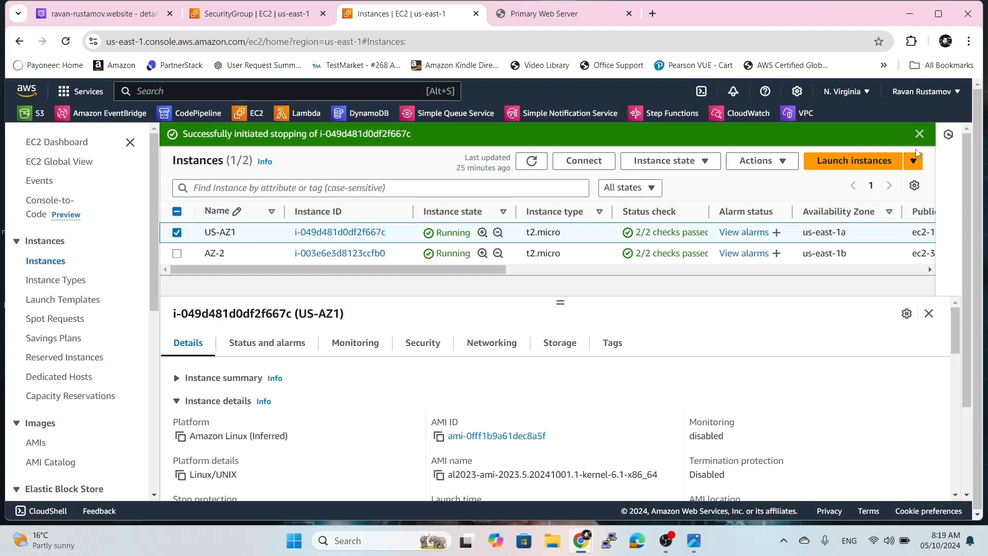
left_click(919, 134)
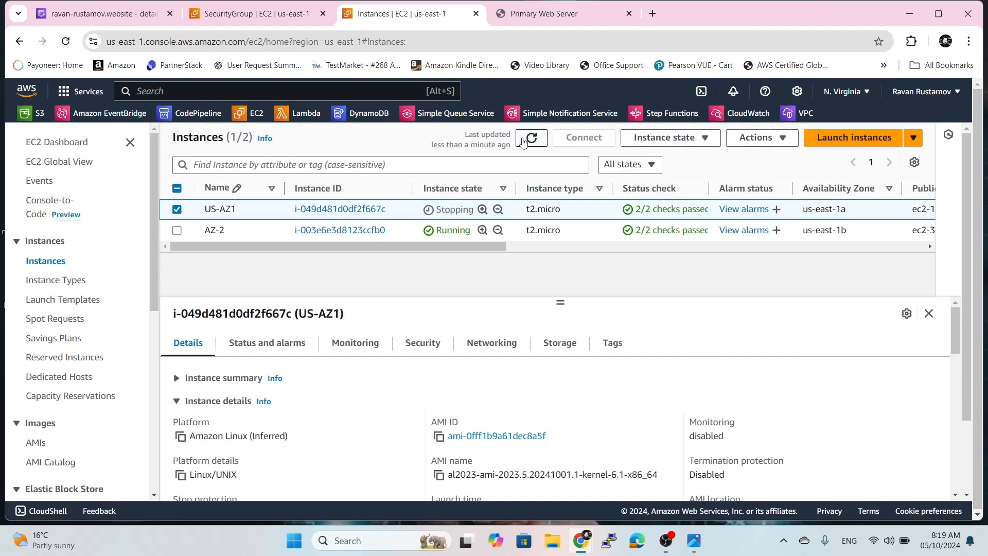
left_click(523, 141)
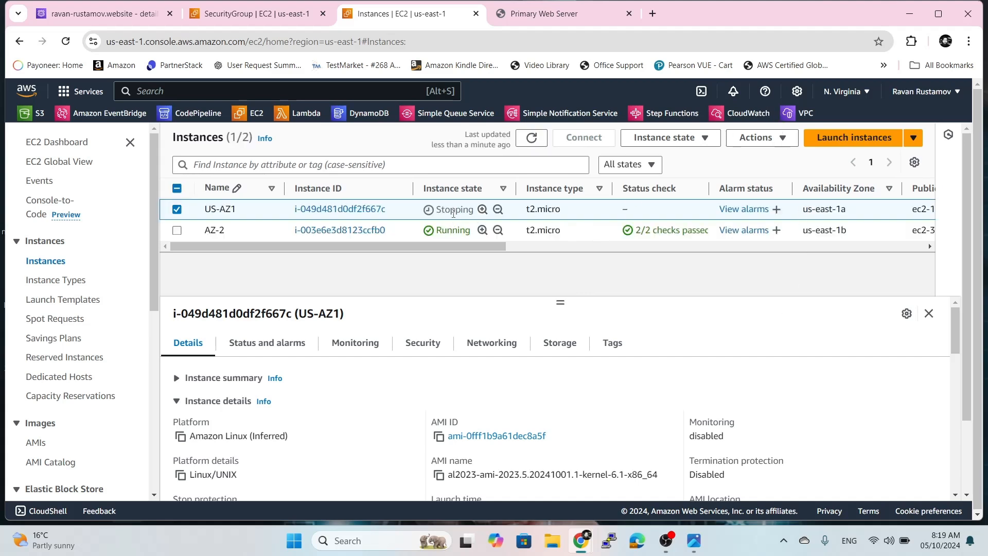
Reload the root domain's website to test the failover, and compare the served page with the EC2 instance states.
left_click(563, 13)
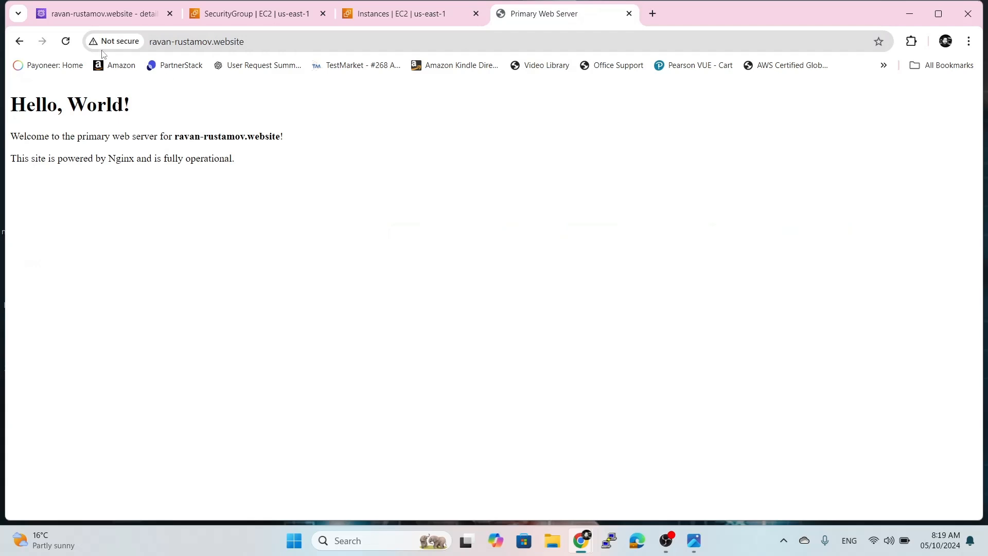
left_click(65, 41)
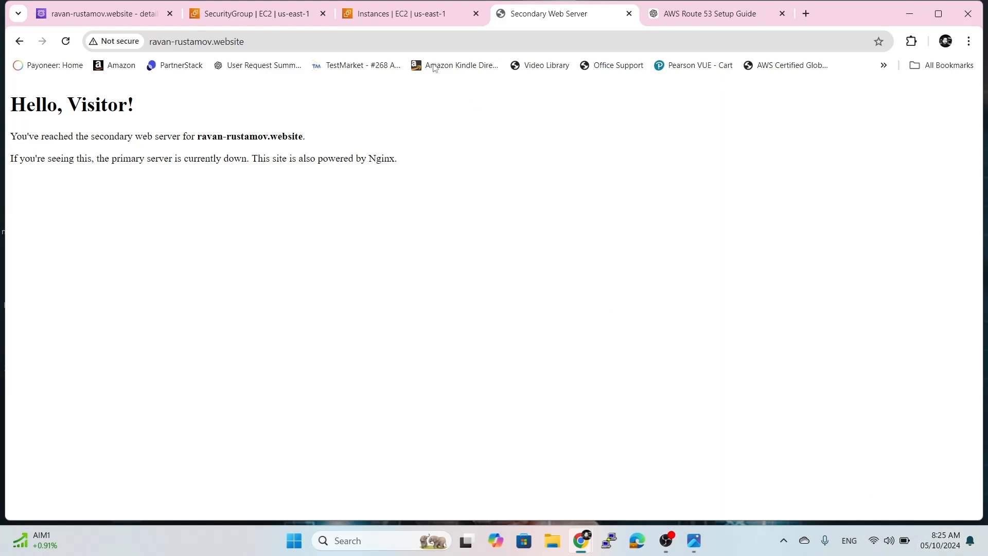
left_click(343, 19)
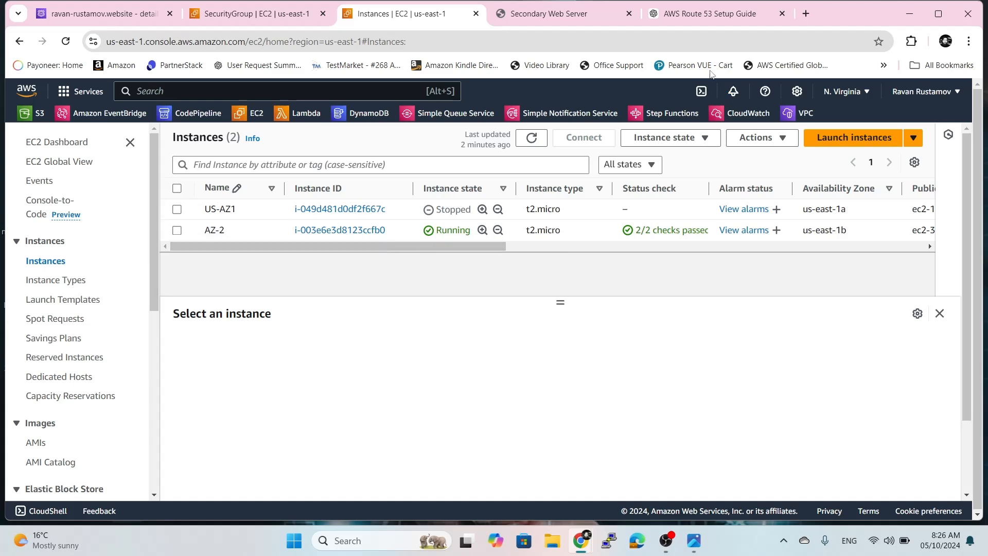
left_click(558, 15)
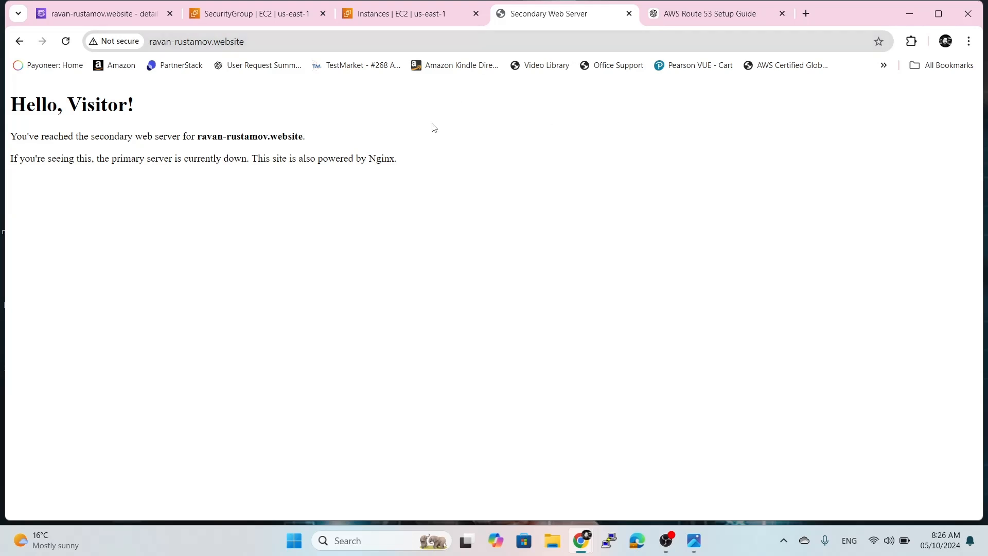
Close the AWS Route 53 Setup Guide tab and look at the EC2 instances list and the launch-wizard-4 security group.
left_click(782, 13)
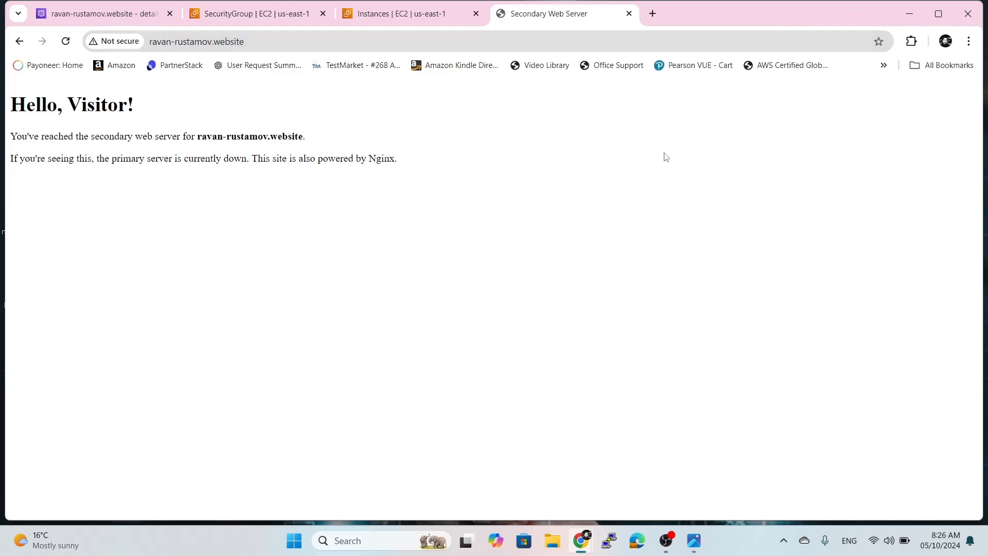
left_click(451, 14)
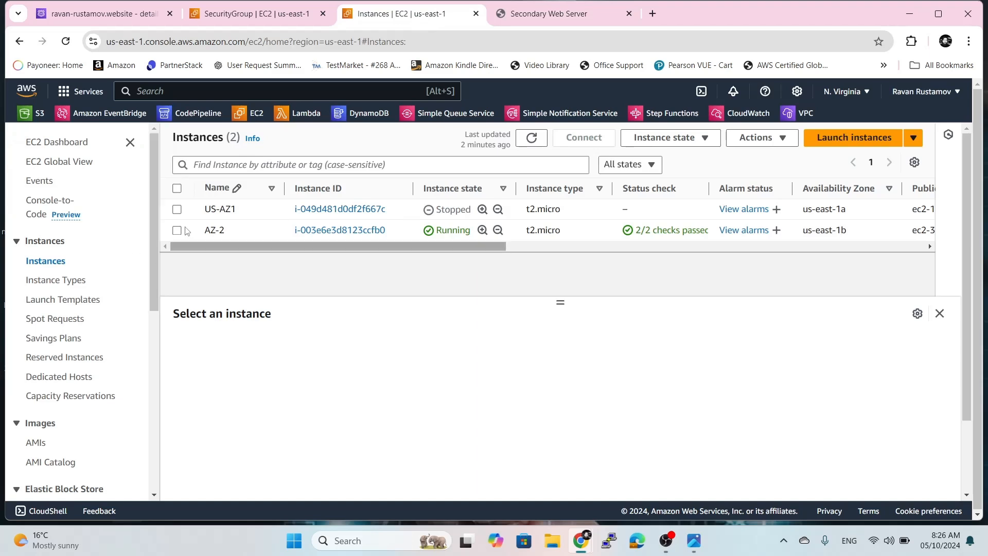
left_click(258, 14)
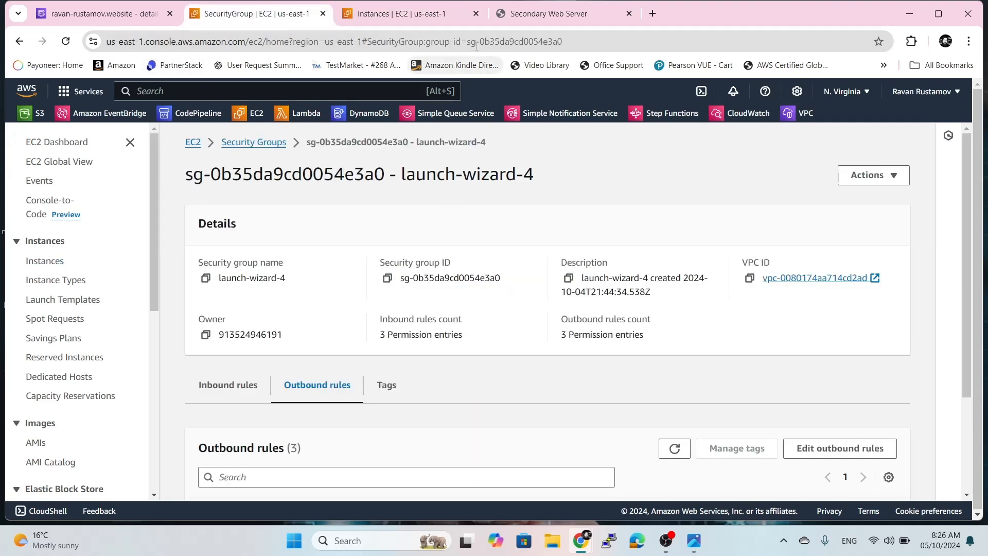